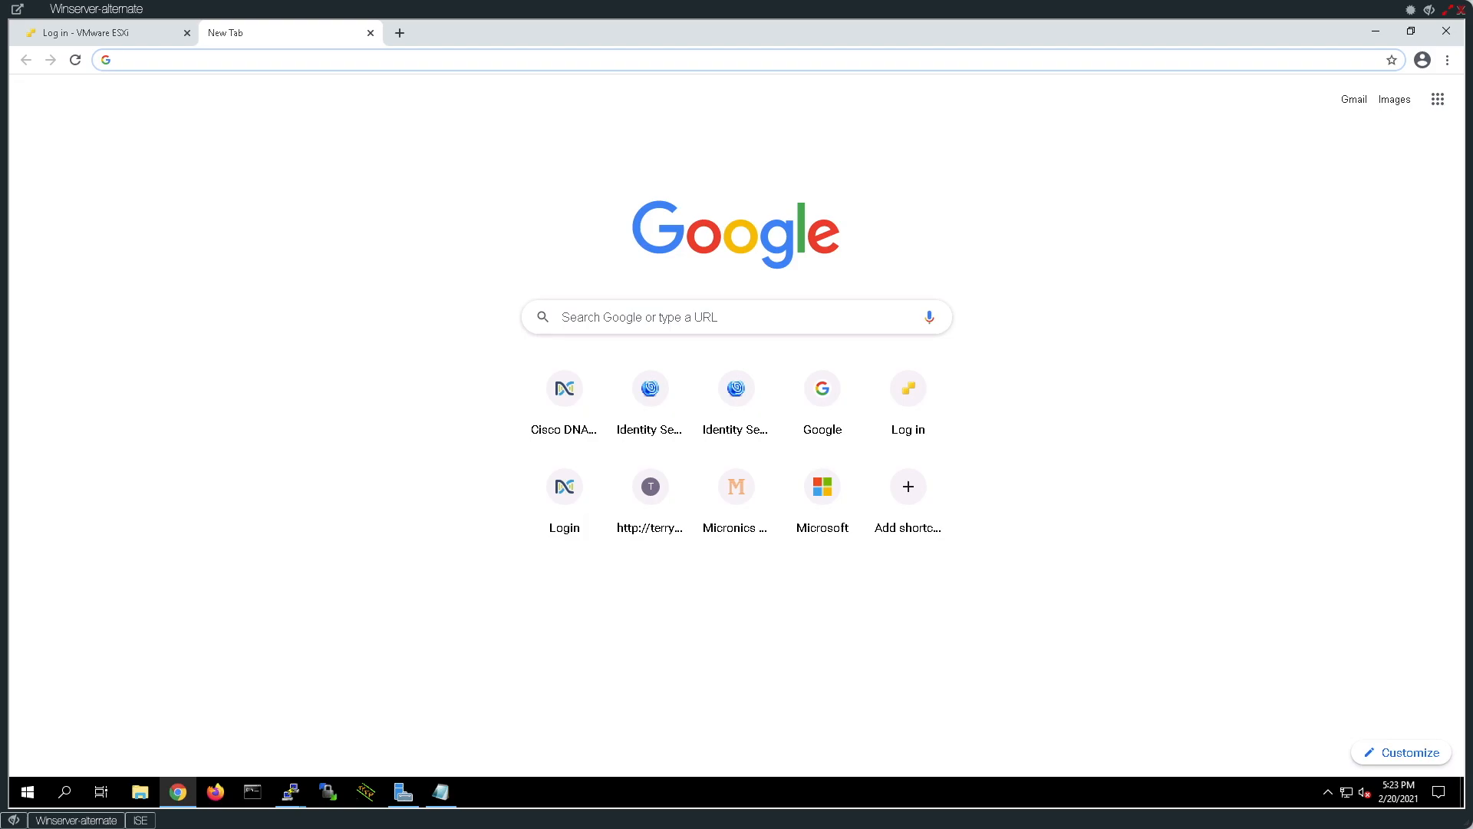
Log in to the ESXi Host Client as root with the account password.
click(138, 34)
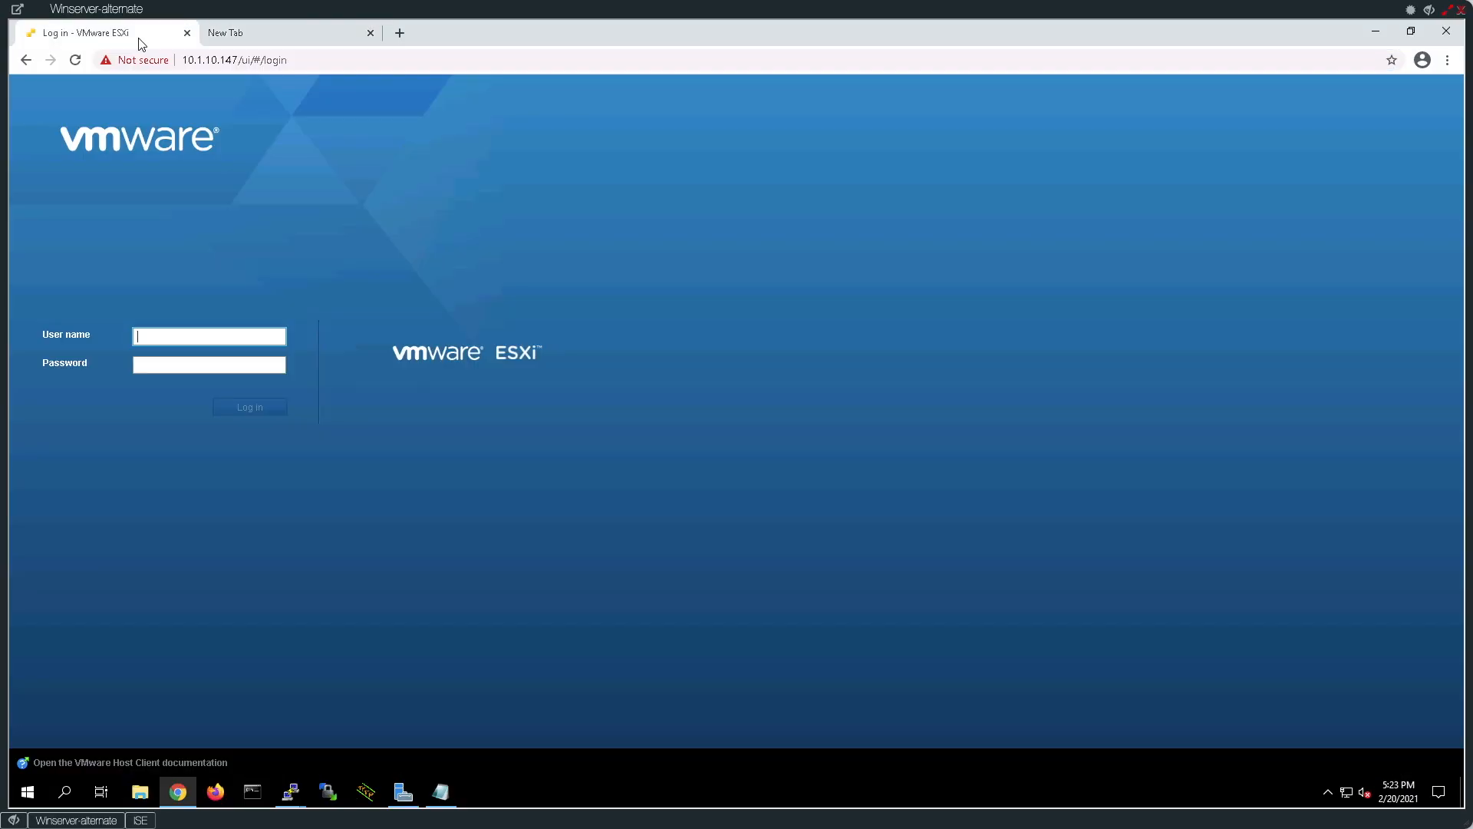
click(165, 335)
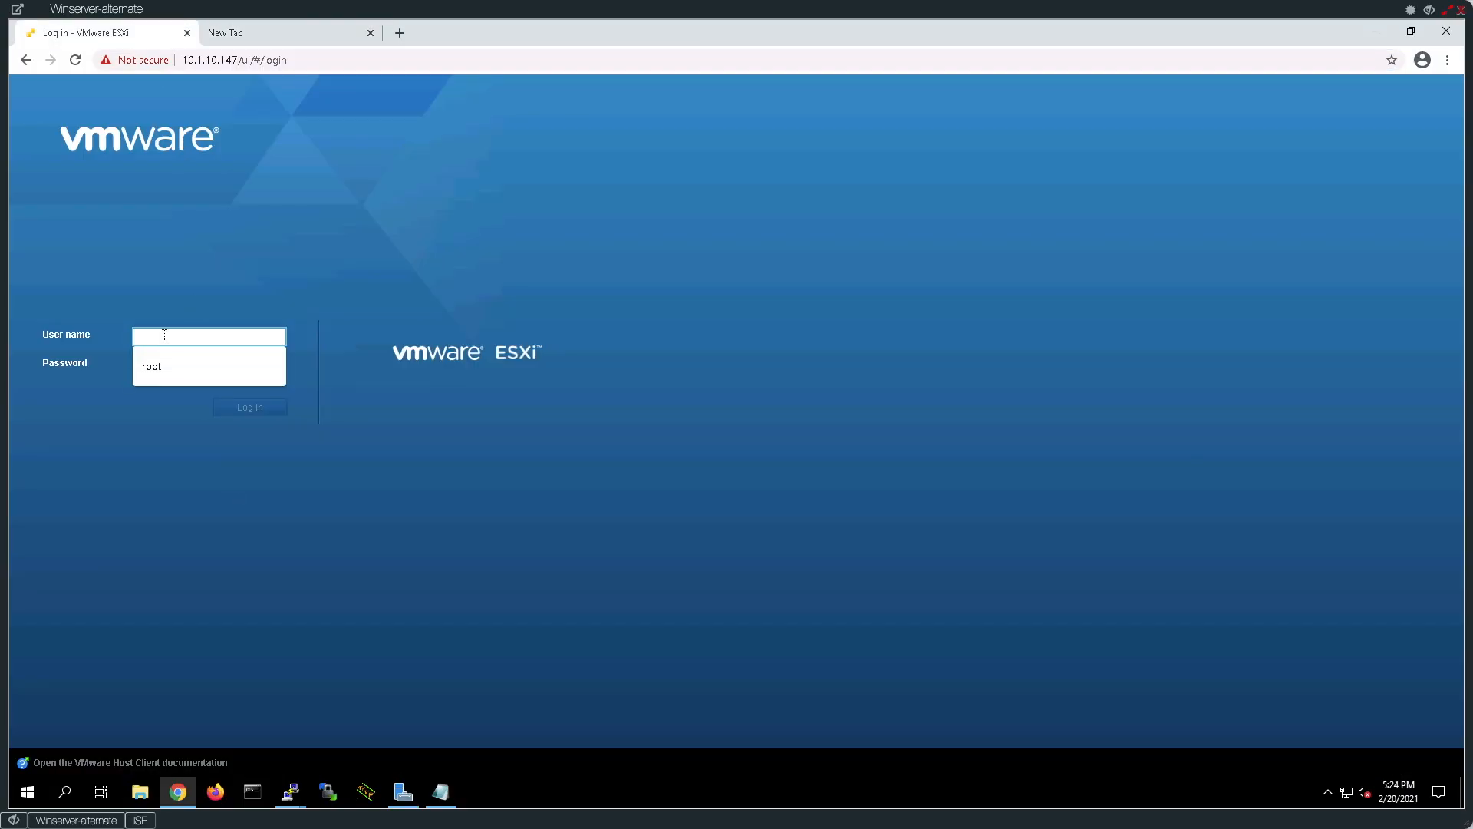
text(root)
key(Tab)
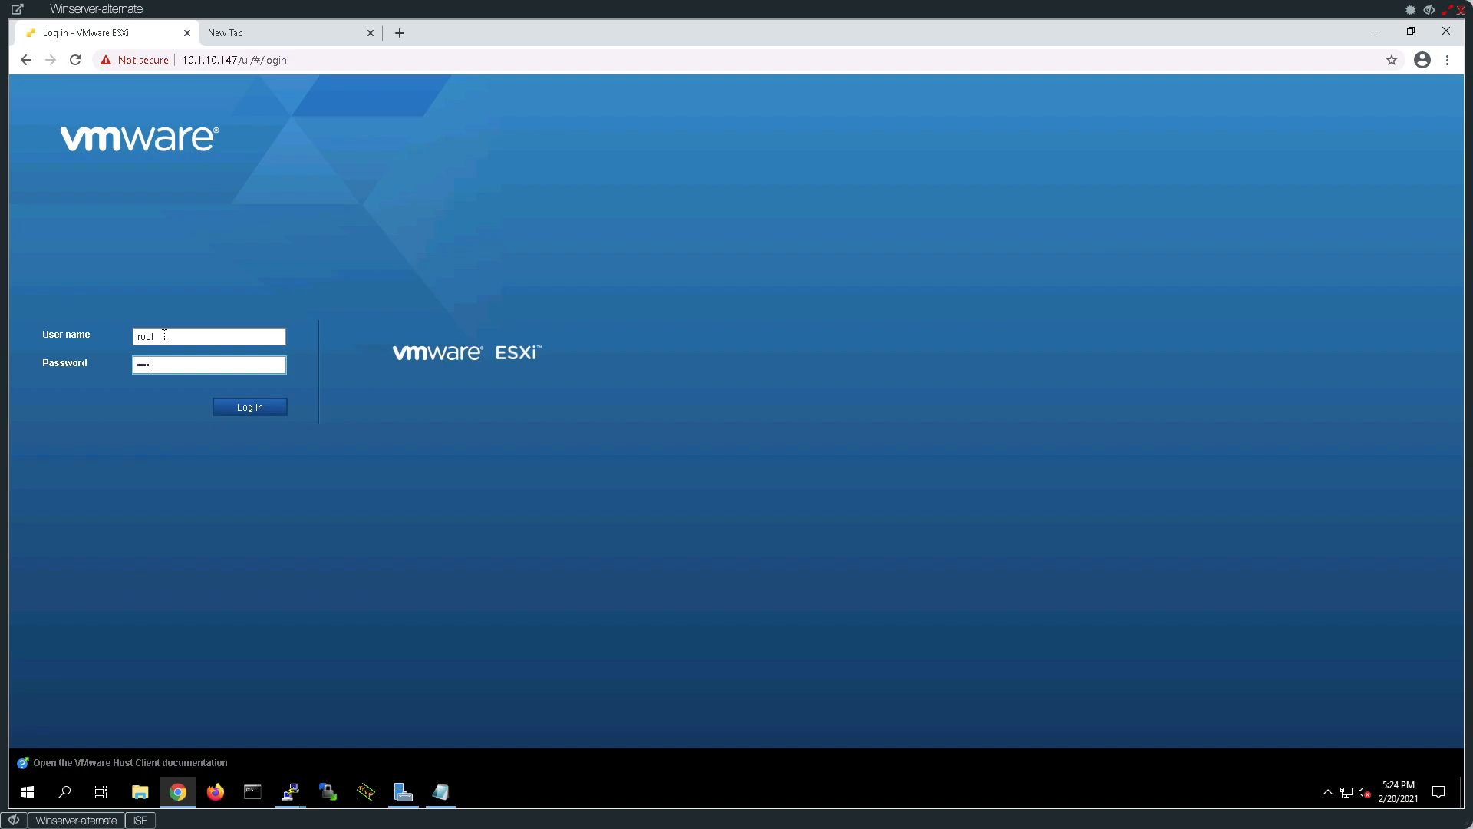
key(Return)
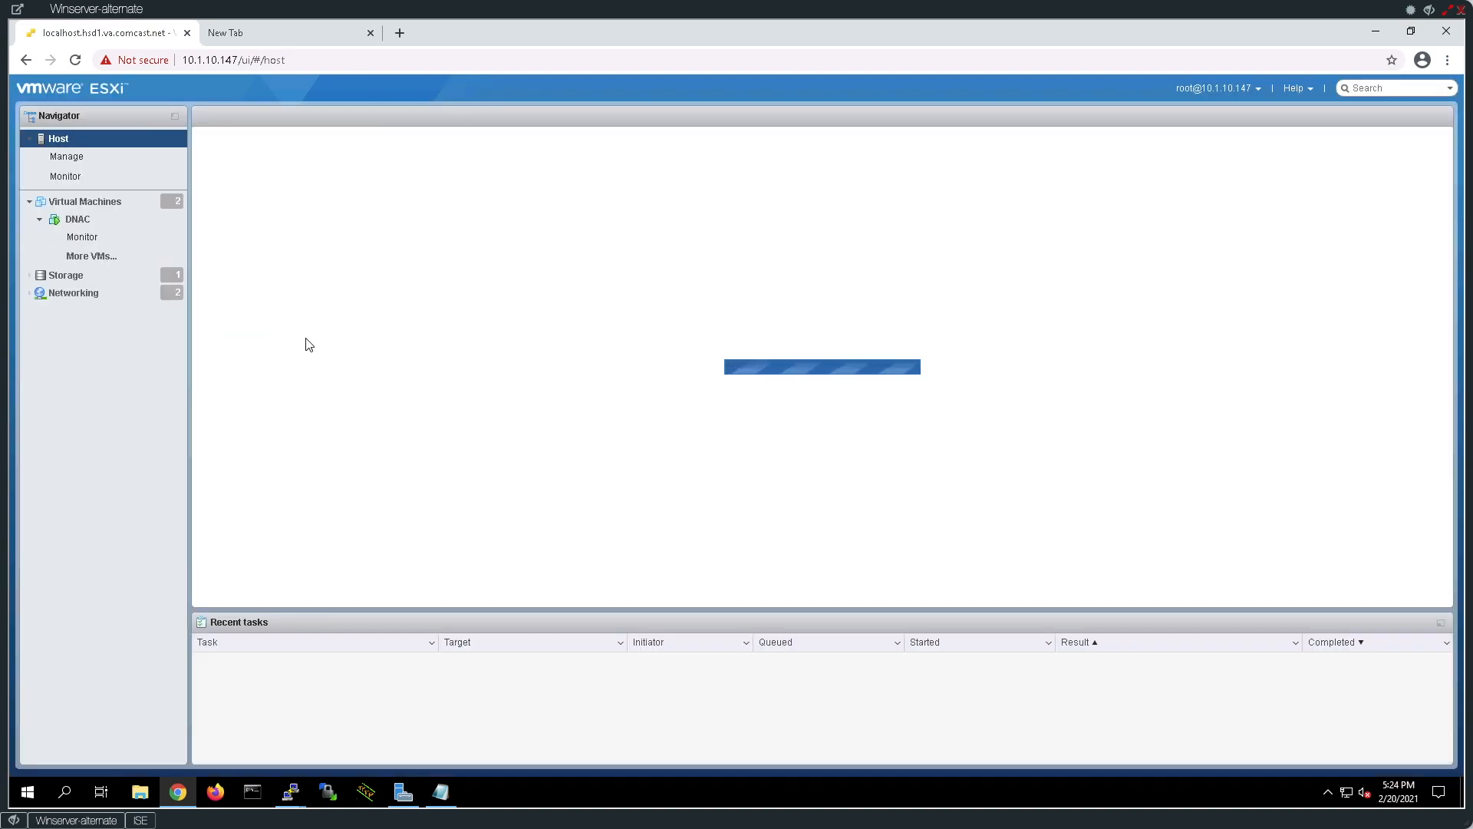
Return to the host summary and highlight the Xeon E5-2698 v3 CPU model and 32-CPU count.
click(73, 221)
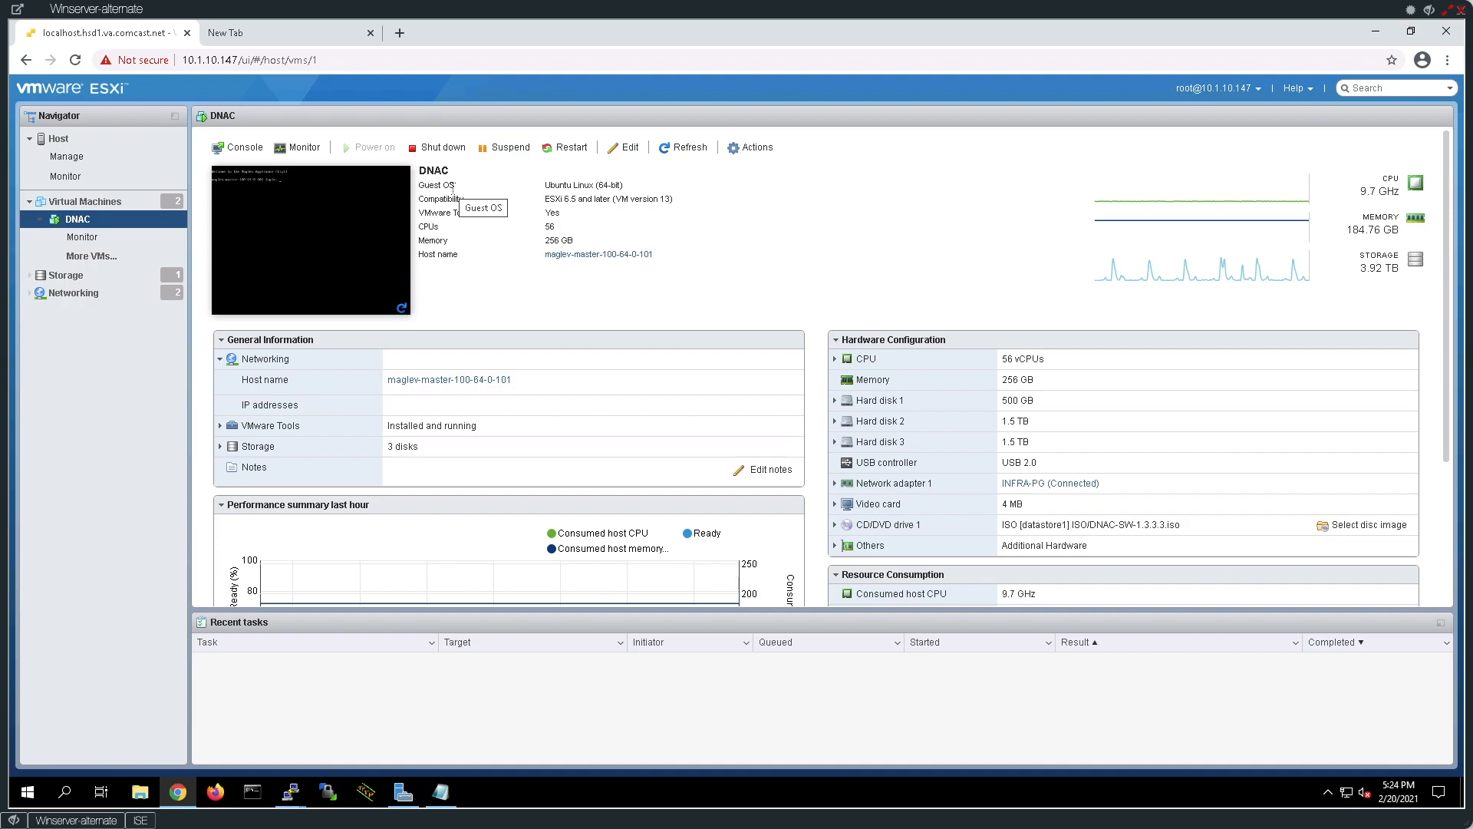
click(58, 138)
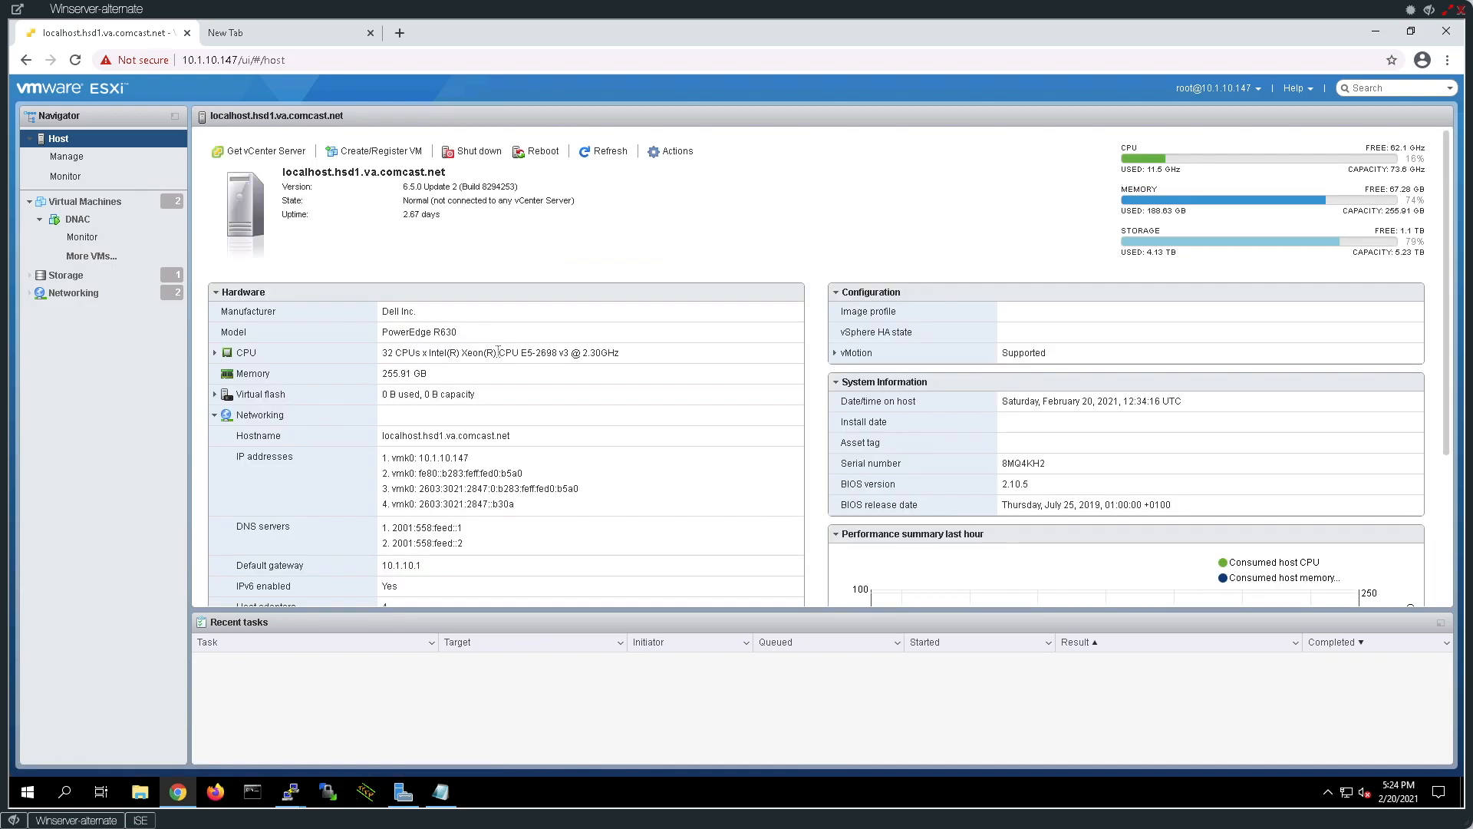
drag(519, 353, 564, 354)
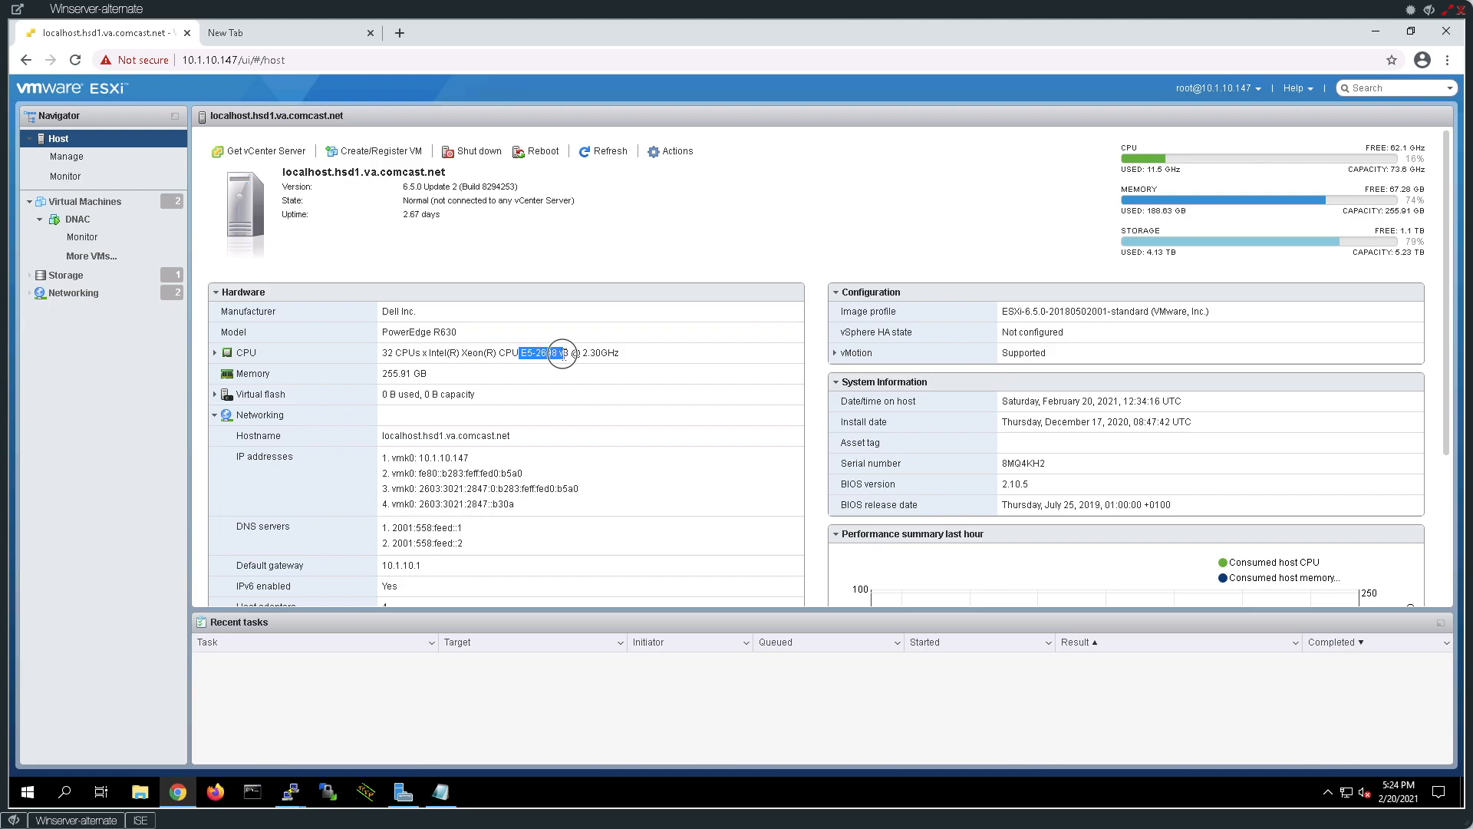
click(566, 353)
double_click(564, 354)
click(391, 353)
drag(392, 353, 386, 353)
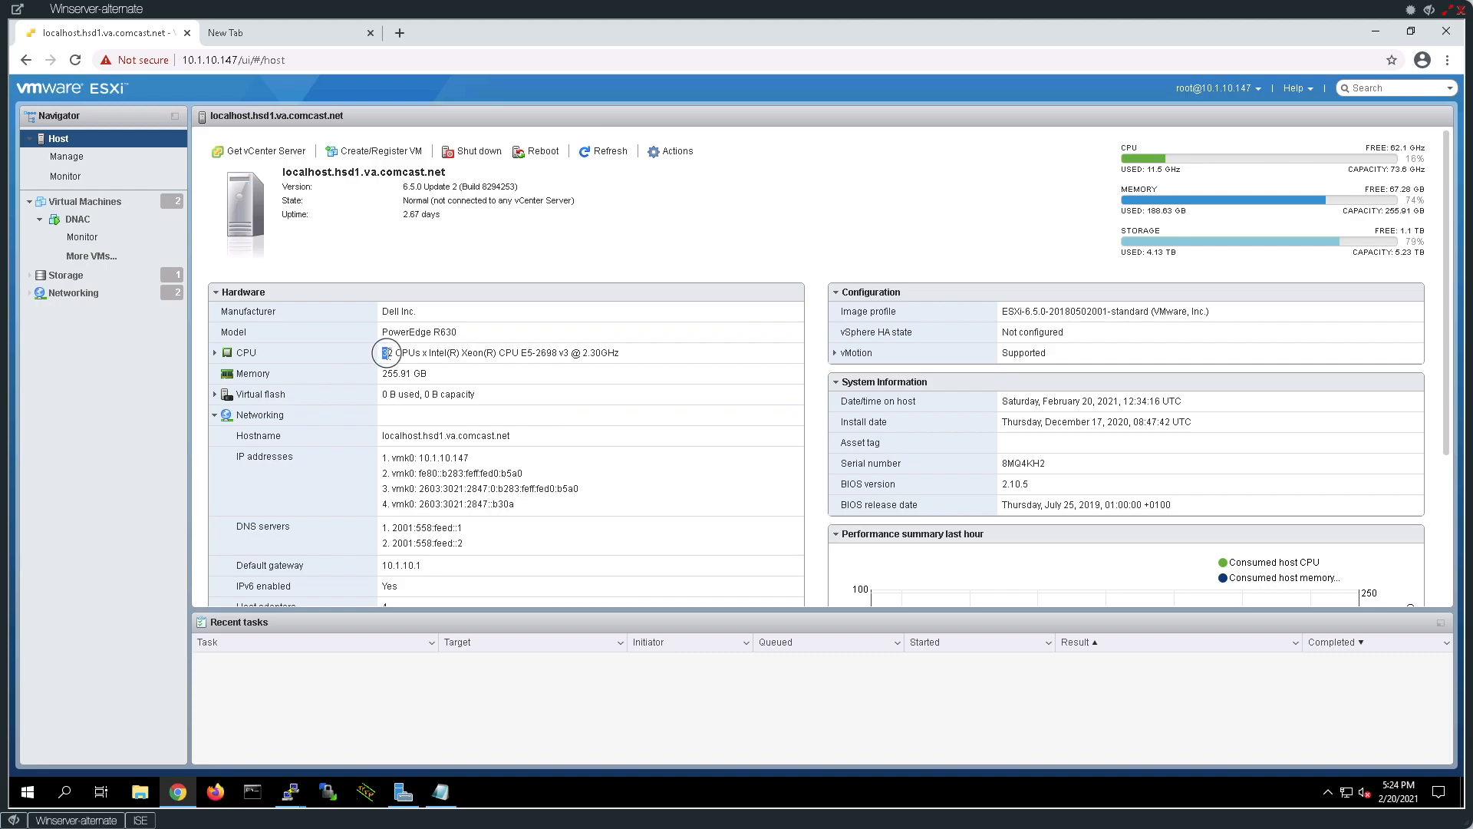
double_click(388, 353)
Open the DNAC VM summary and highlight its 56 vCPUs and Hard disk 3's 1.5 TB size.
click(77, 220)
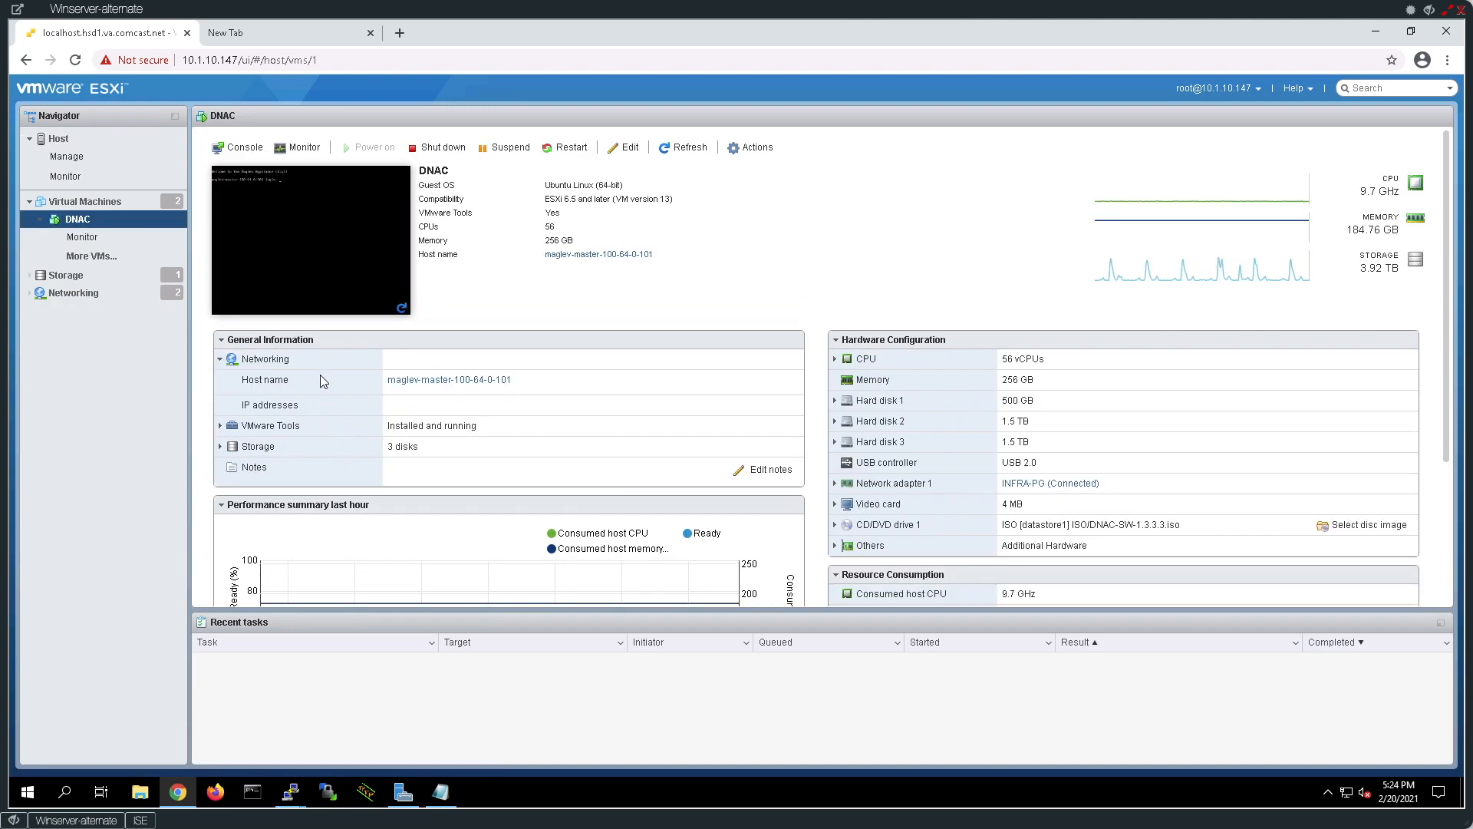
drag(1006, 361, 1005, 424)
click(1041, 383)
click(1036, 447)
drag(1037, 447, 1001, 445)
Open the DNAC VM console and give it keyboard focus for the maglev login.
click(351, 238)
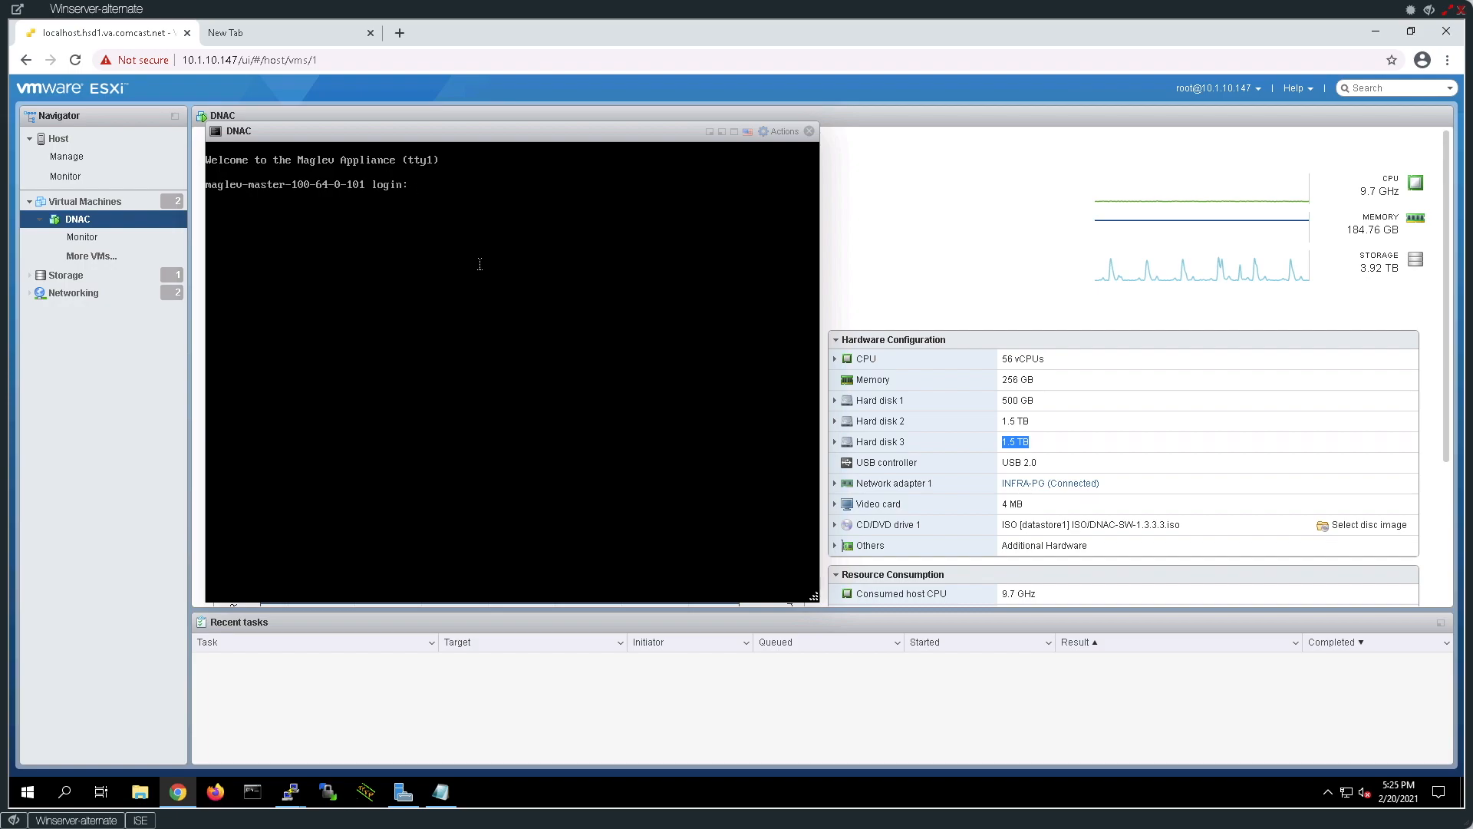
click(480, 318)
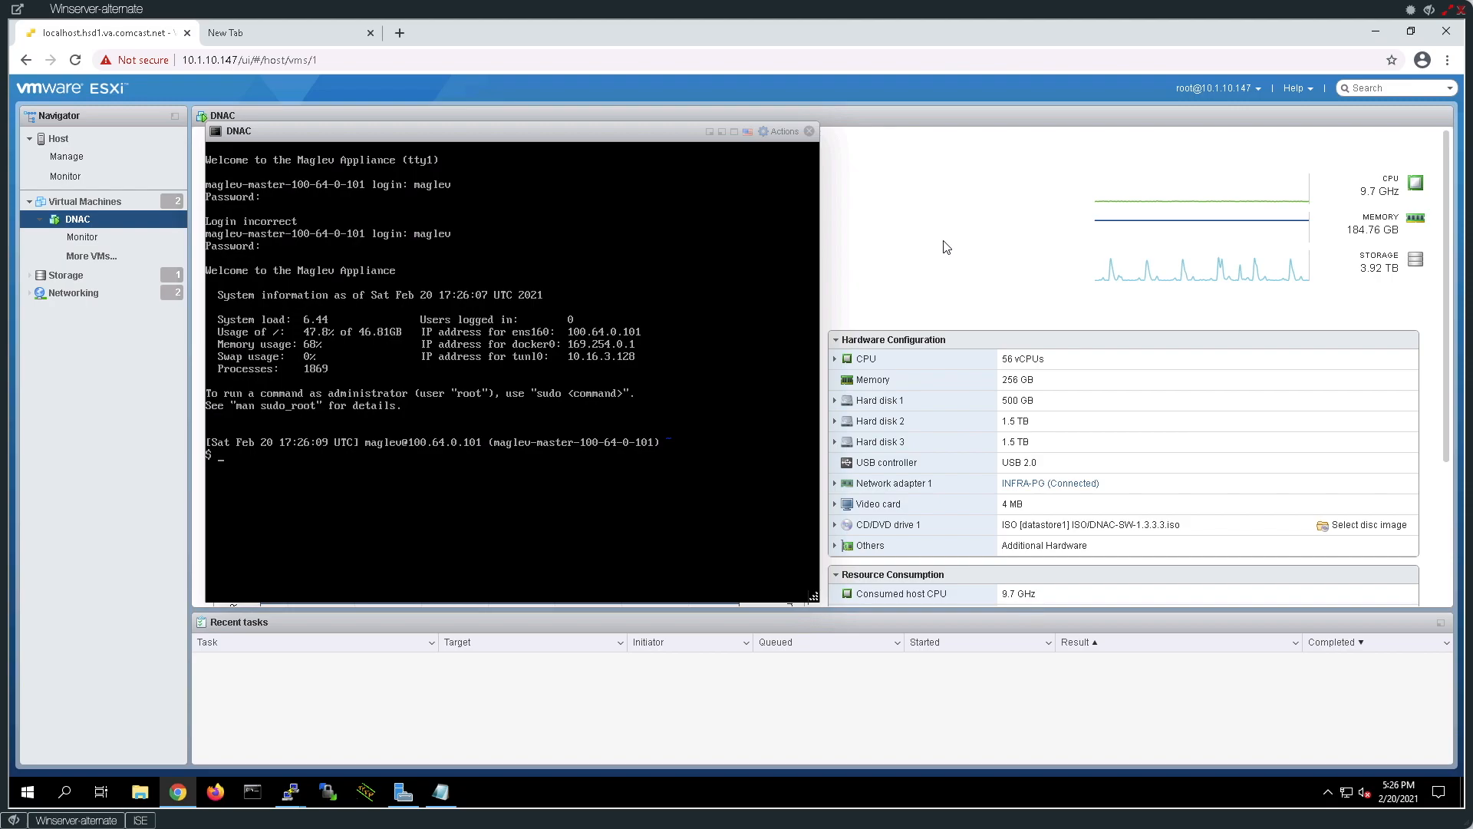
Load Cisco DNA Center at 100.64.0.101 in the new tab.
click(261, 35)
click(271, 63)
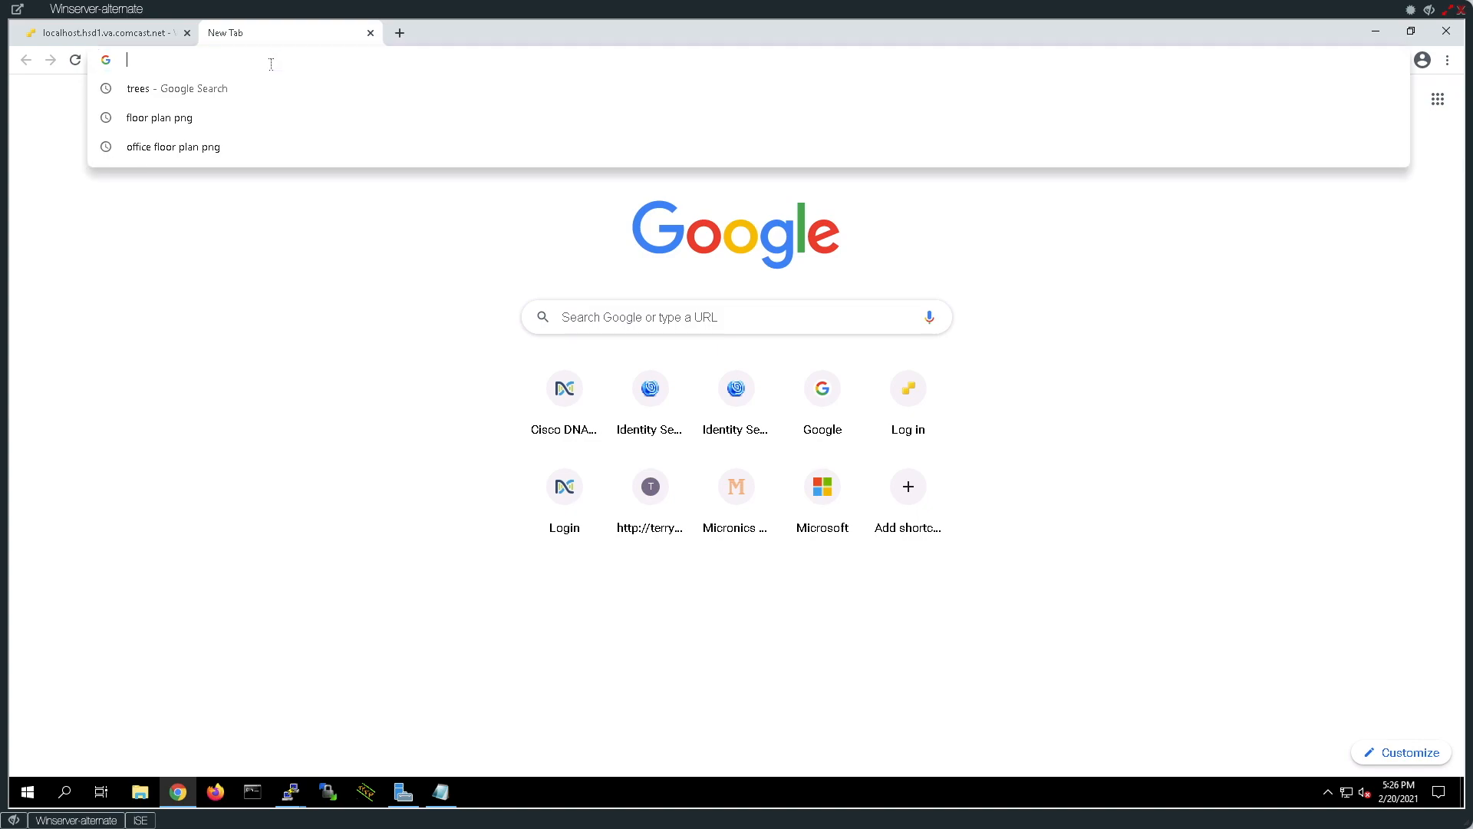
text(100.)
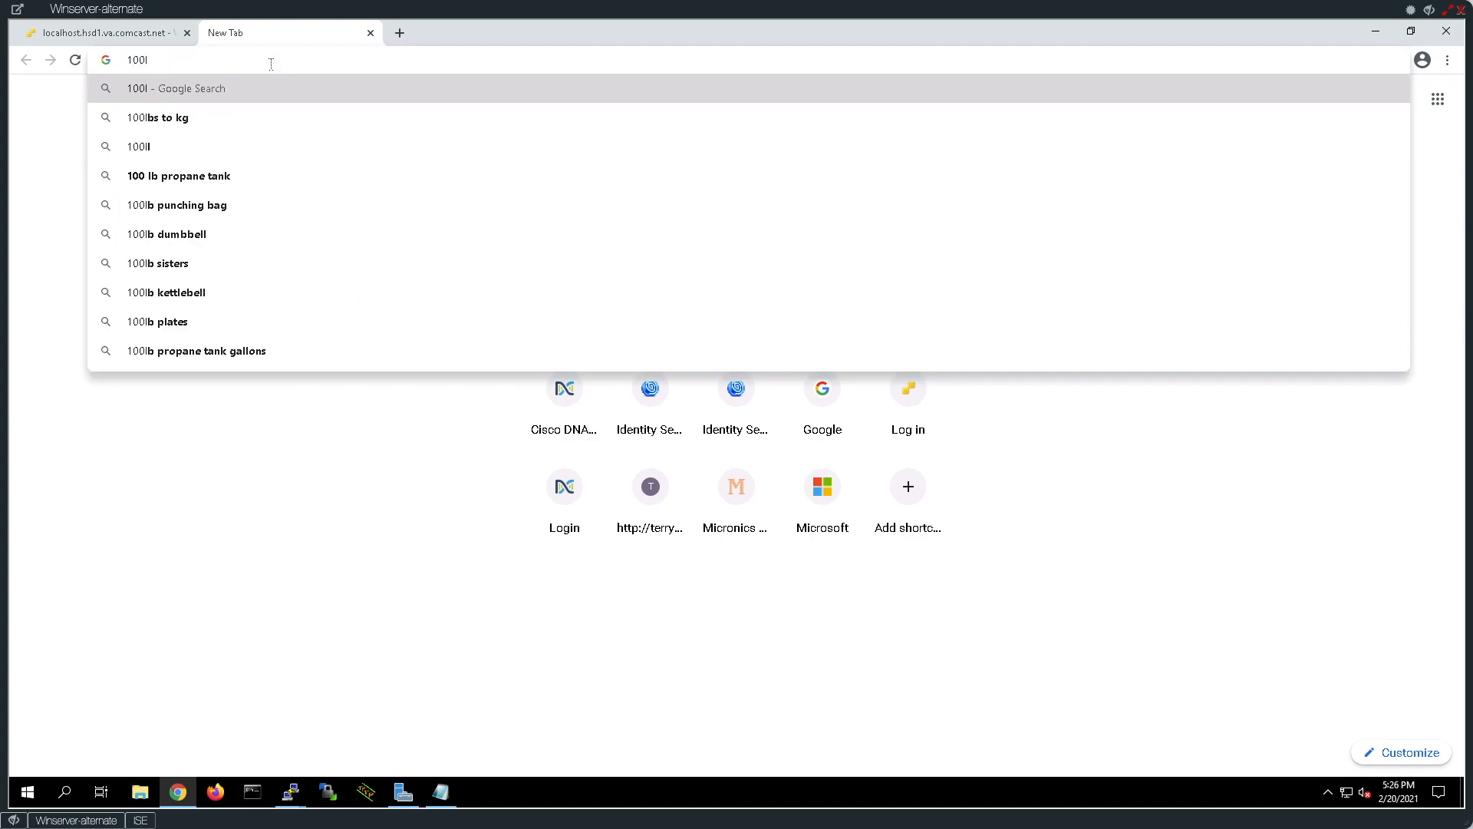
text(6)
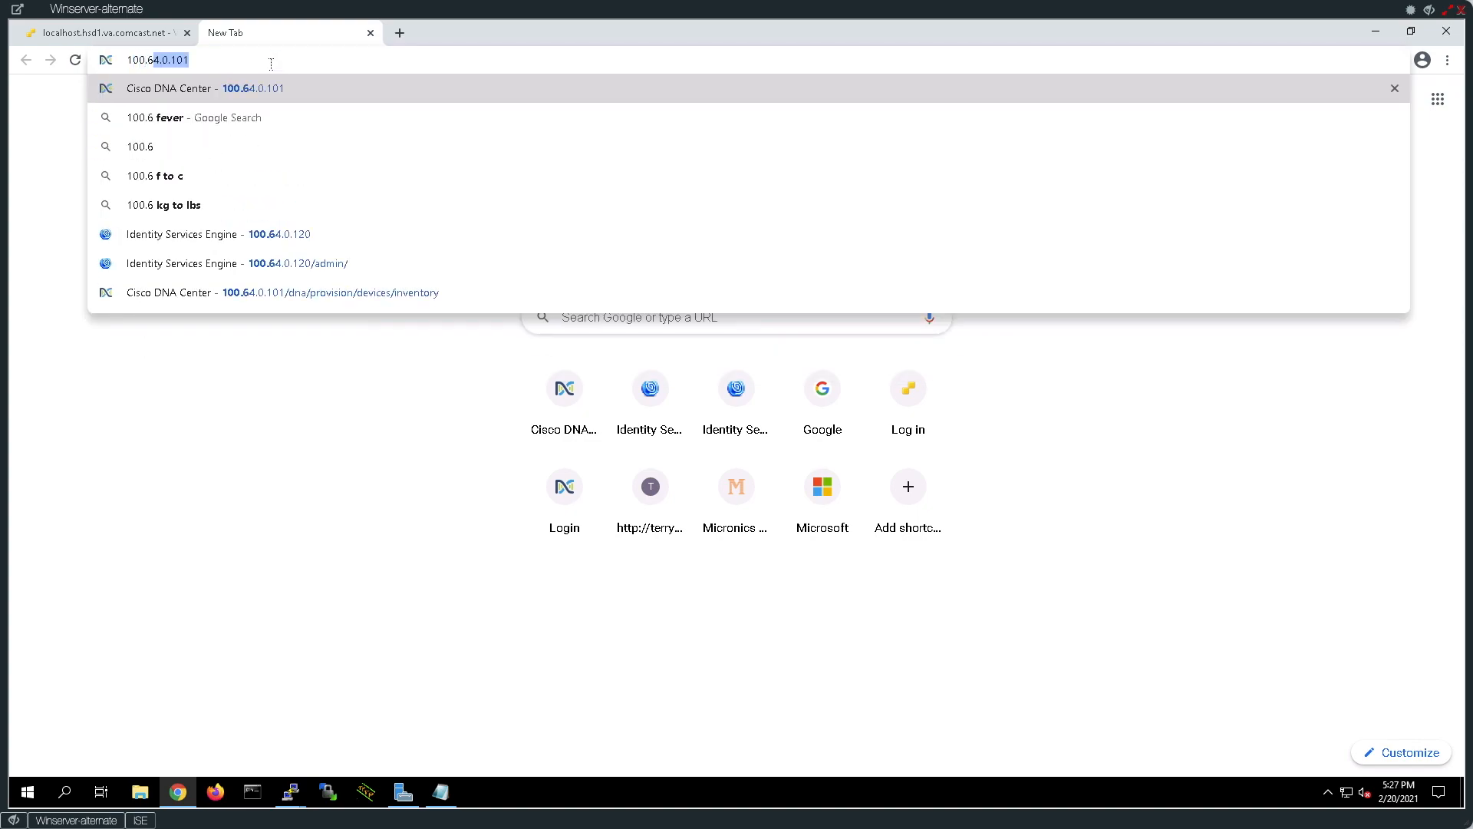
text(4.0.101)
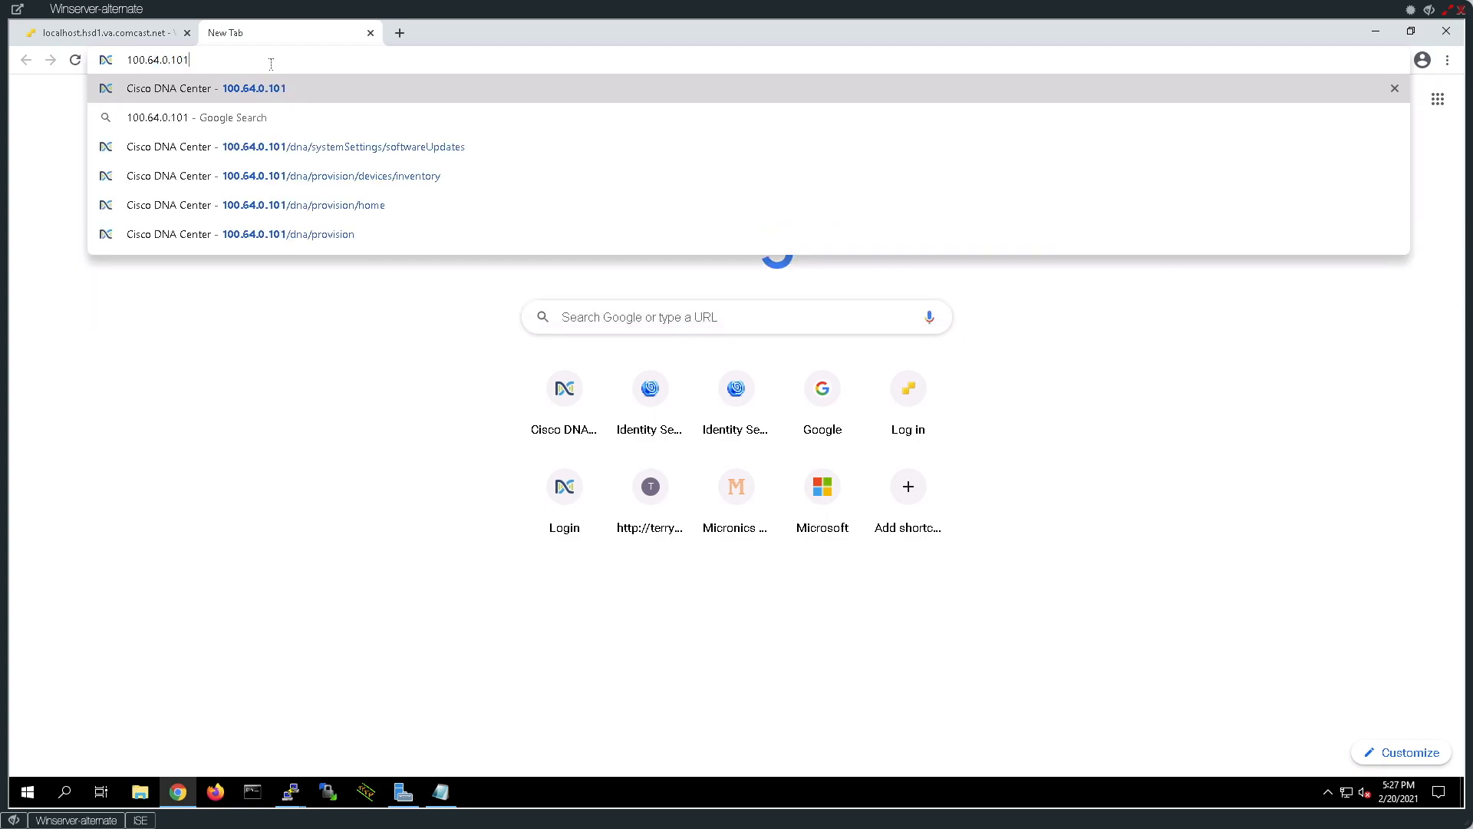
key(Return)
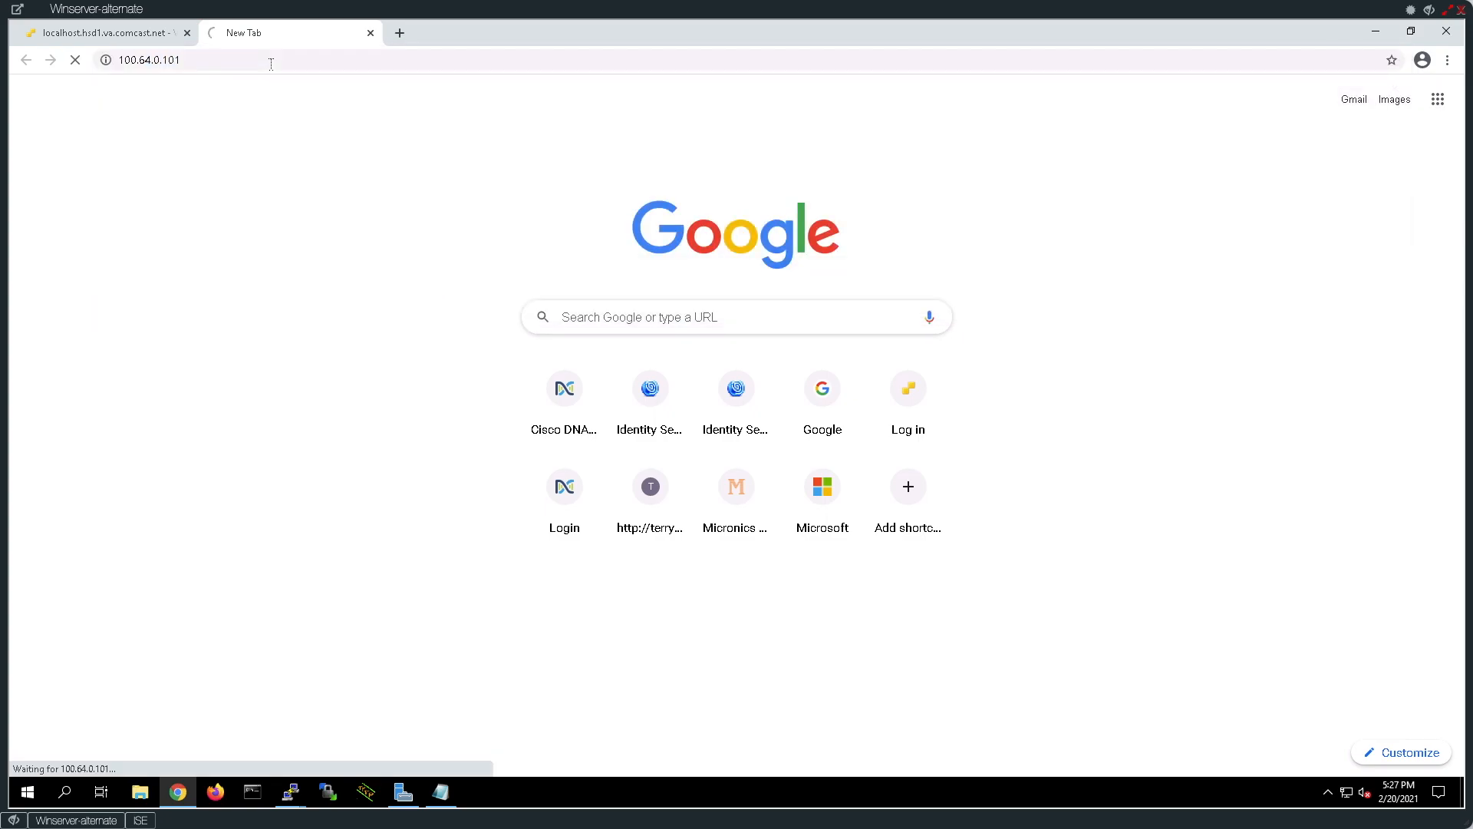
Sign in to DNA Center as admin with the account password.
click(632, 438)
text(admin)
key(Tab)
text(Cisco123!)
key(Return)
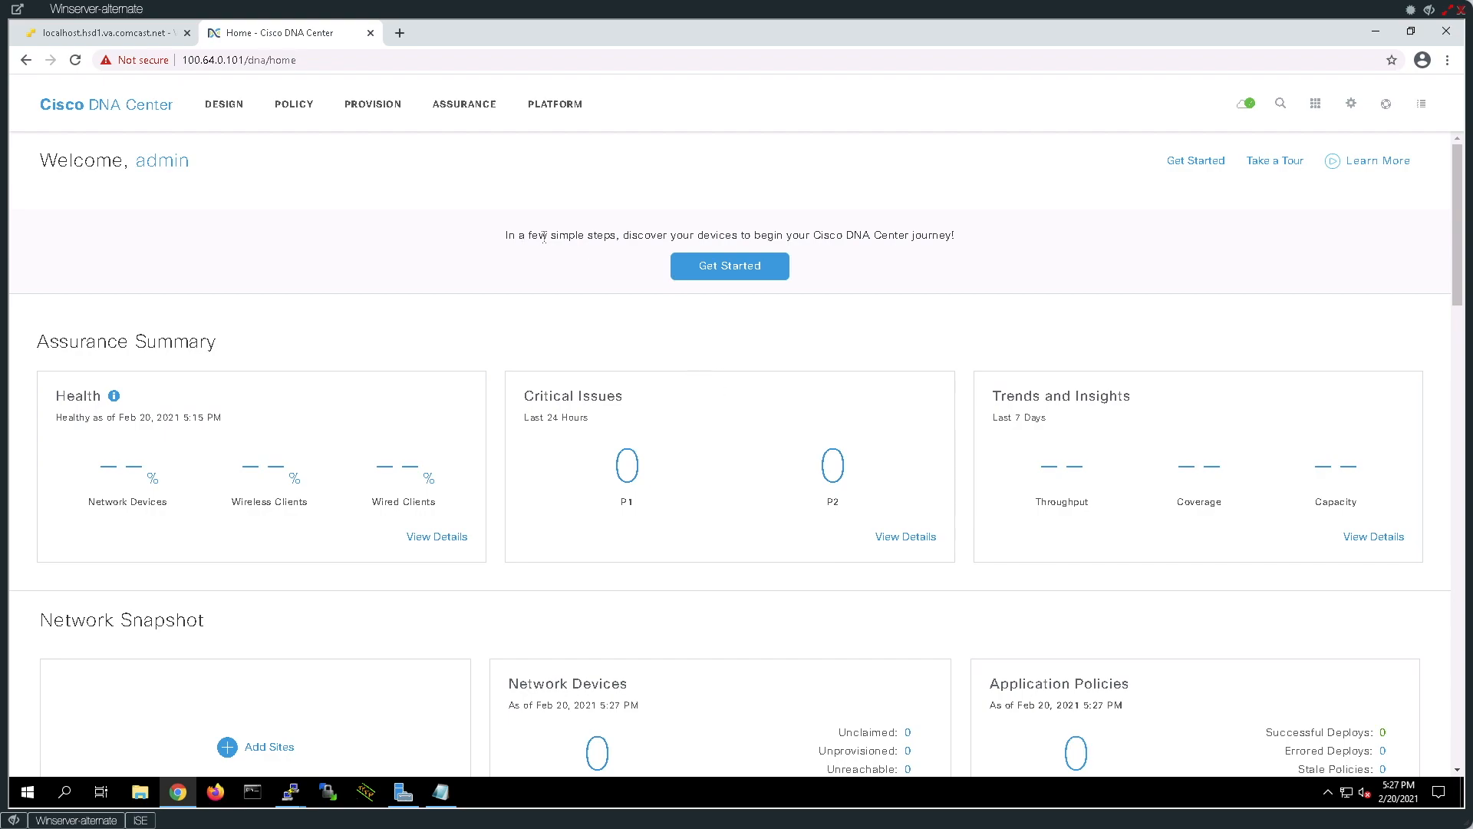
Confirm DNA Center version 1.3.3.9 under About, then go to Software Updates.
click(1386, 107)
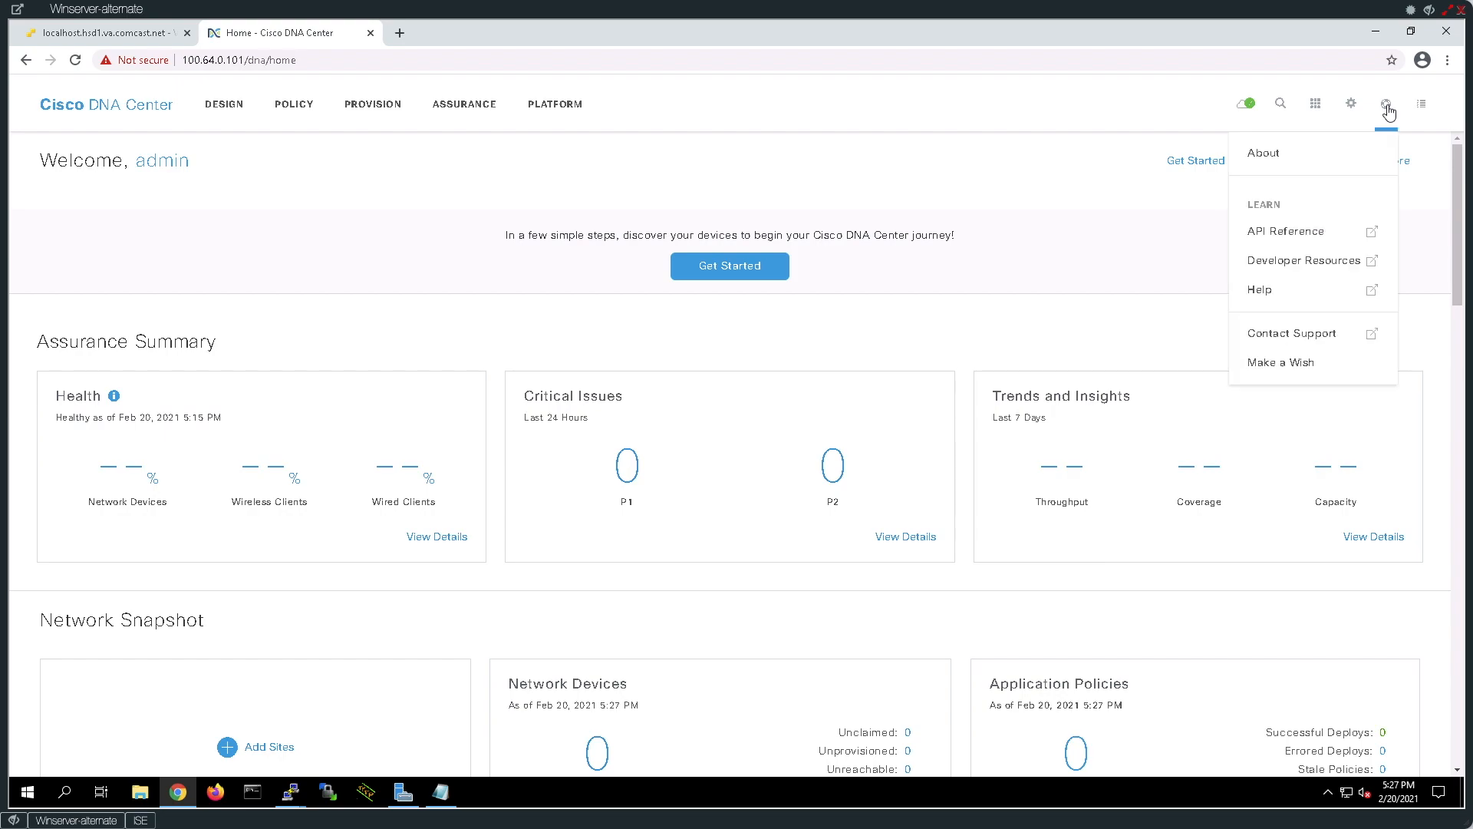
click(1286, 167)
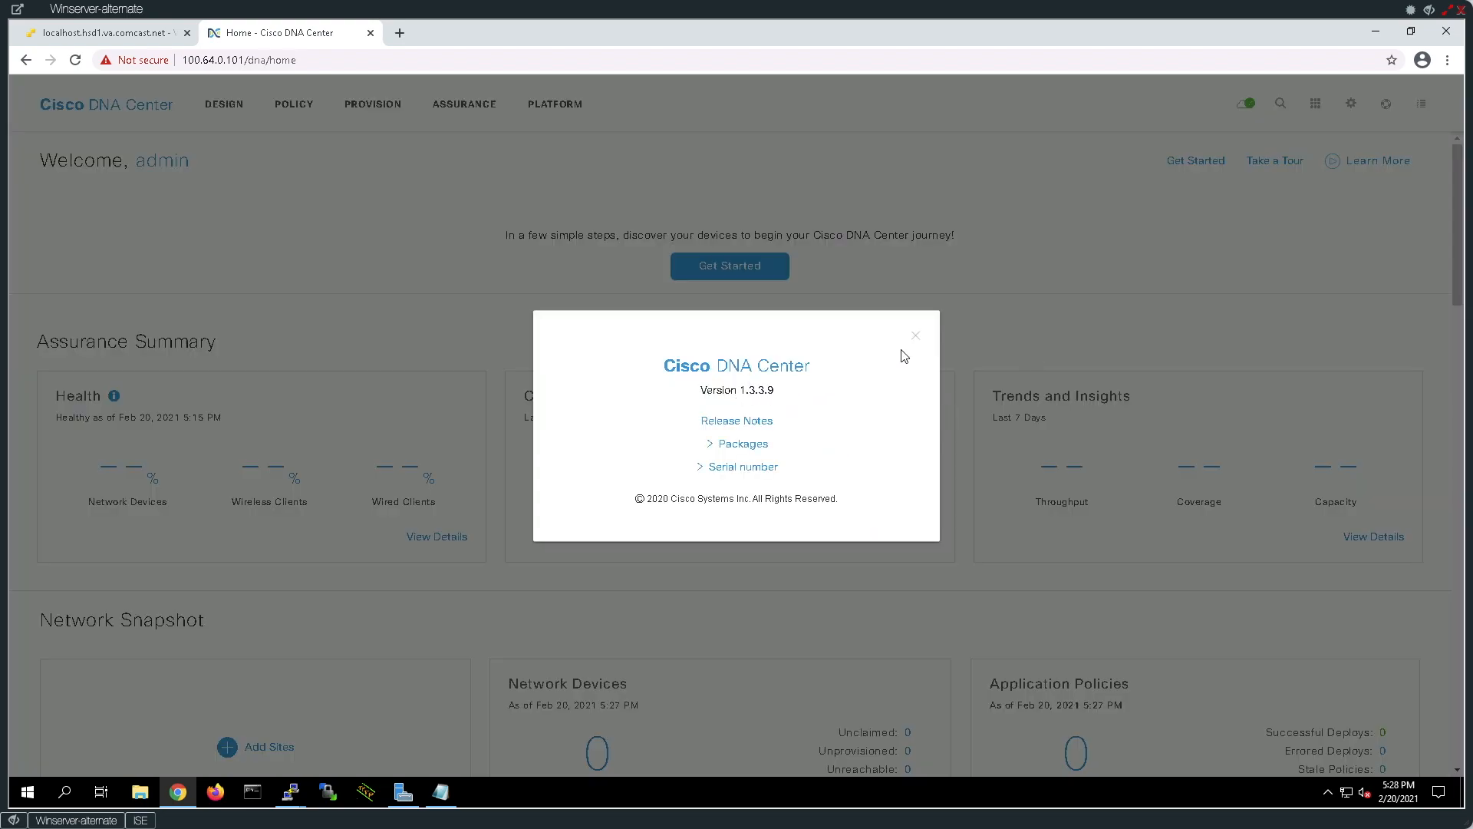
click(915, 337)
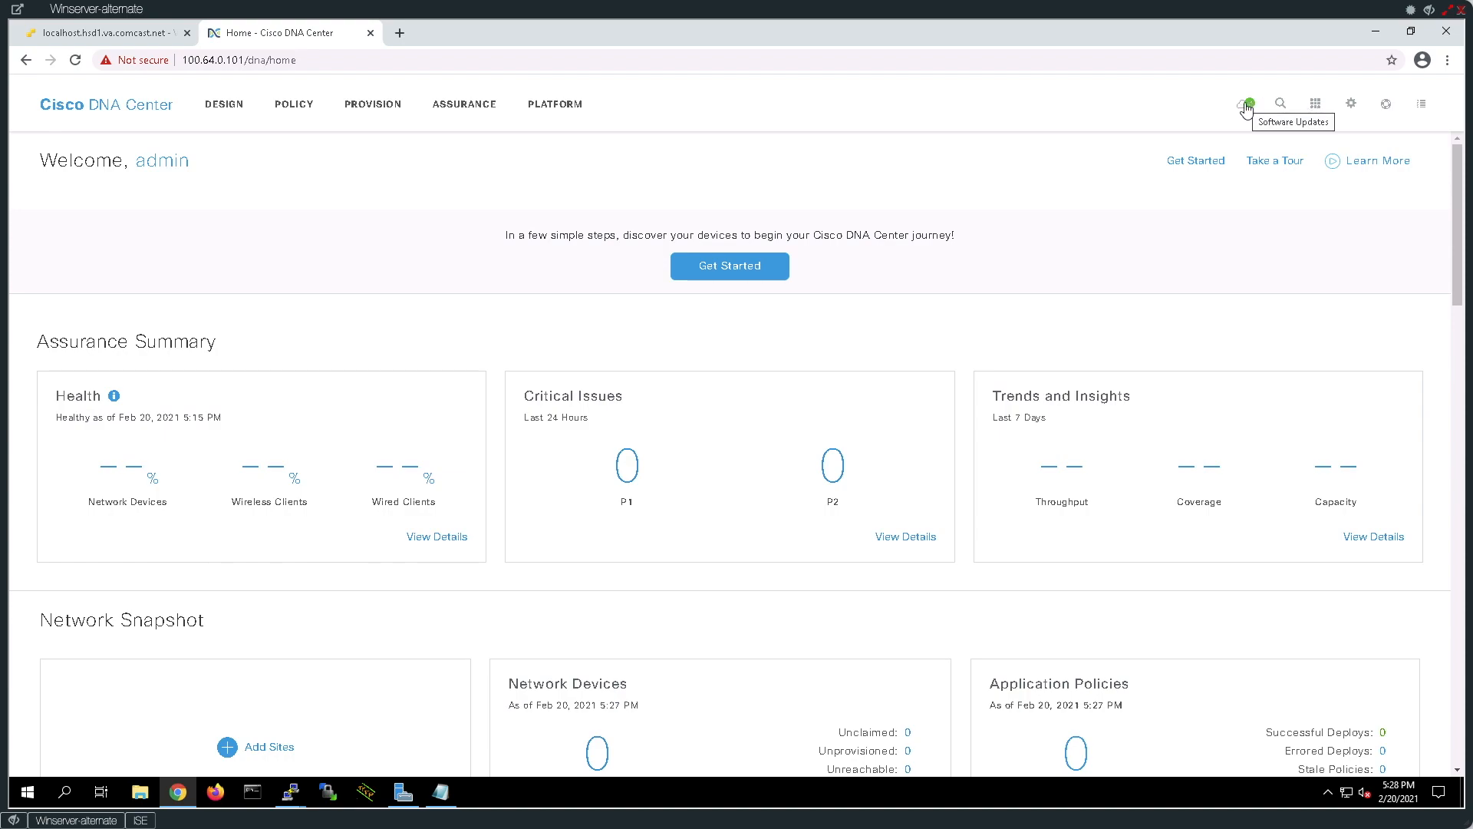
click(1247, 111)
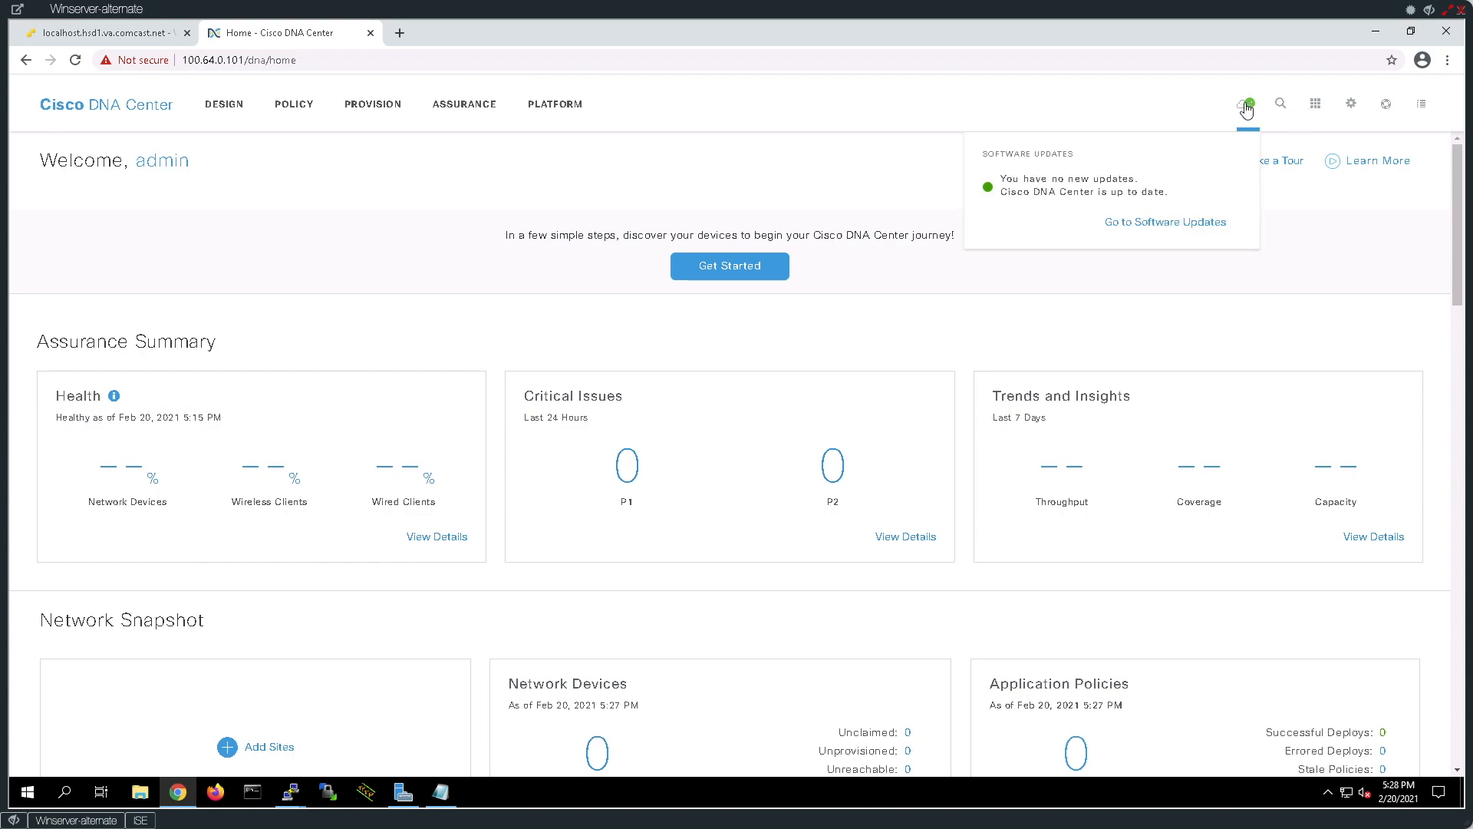
click(1157, 224)
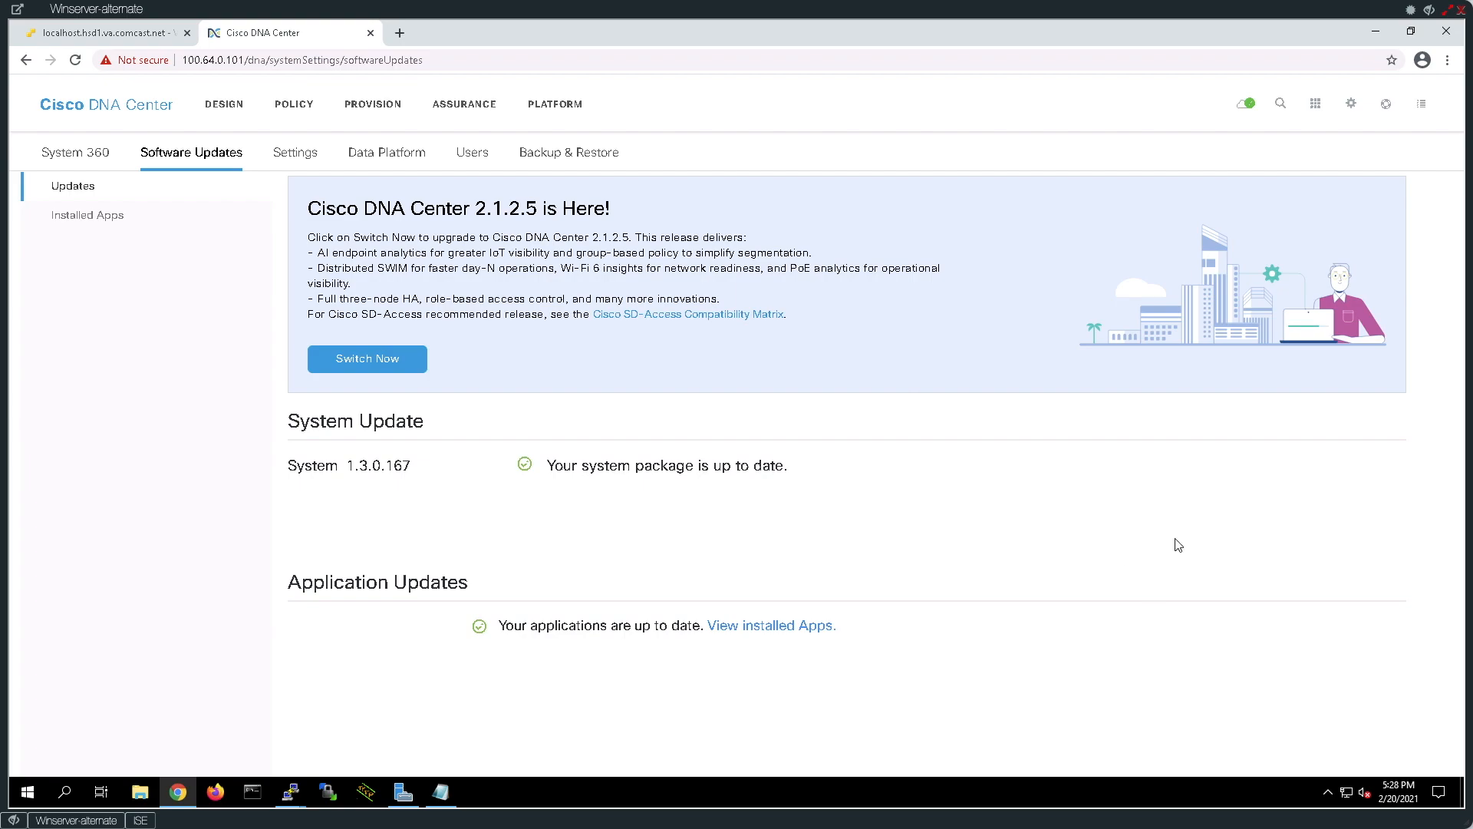
Go to the Provision device inventory, which lists no devices yet.
click(367, 116)
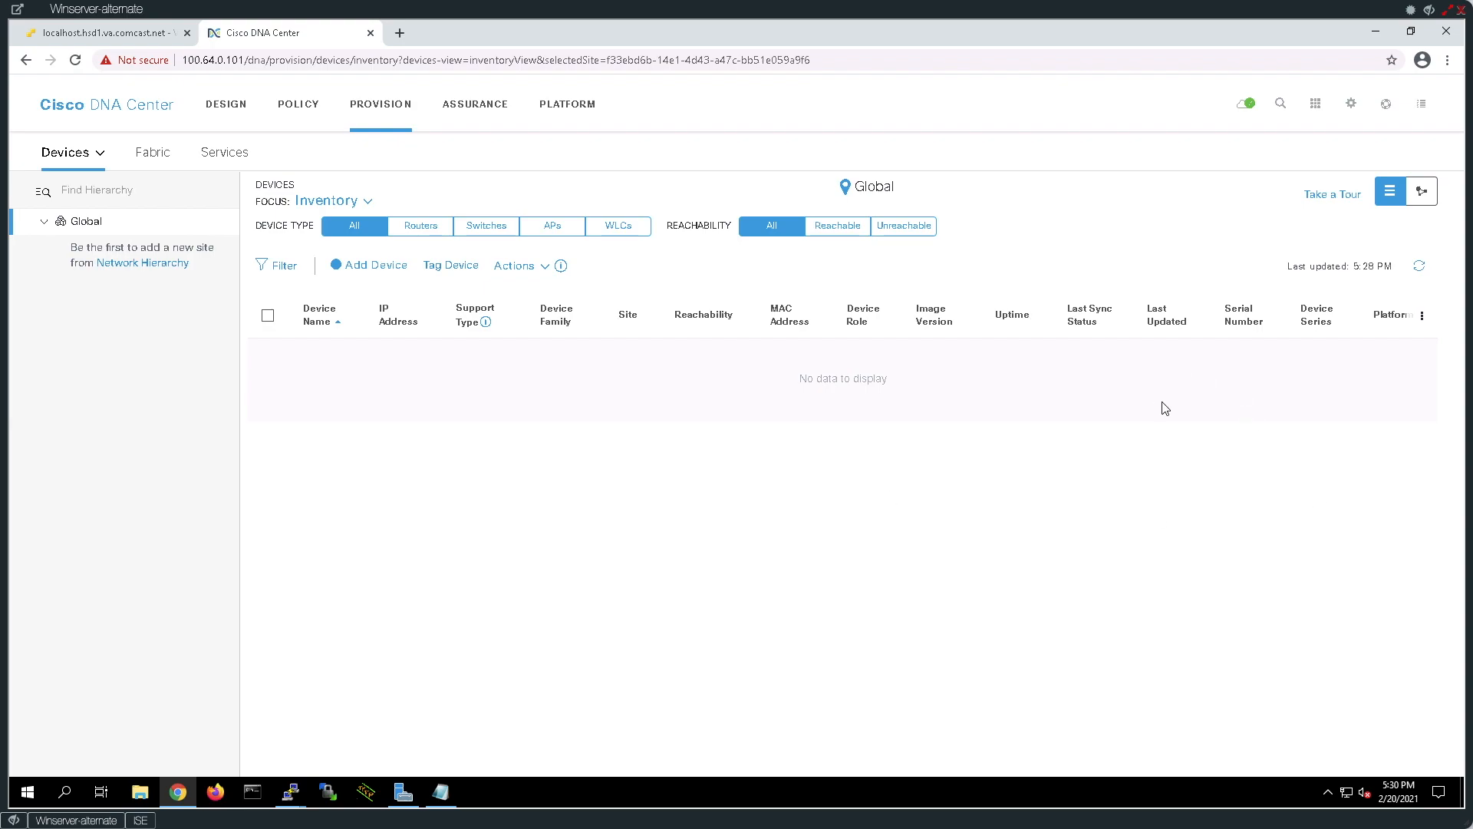
Open System Settings and scroll System 360 down to Externally Connected Systems.
click(1351, 112)
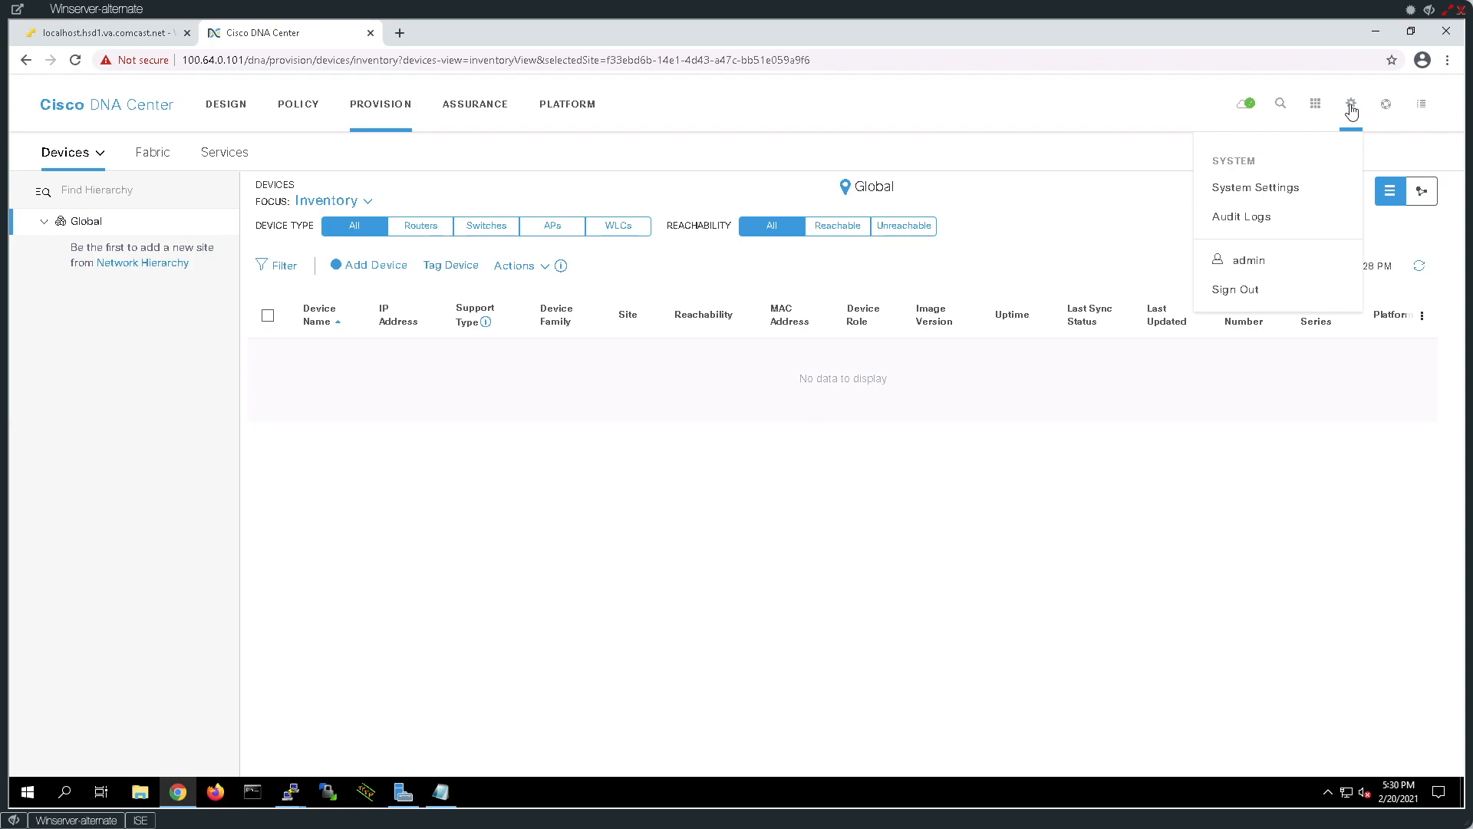
click(1246, 190)
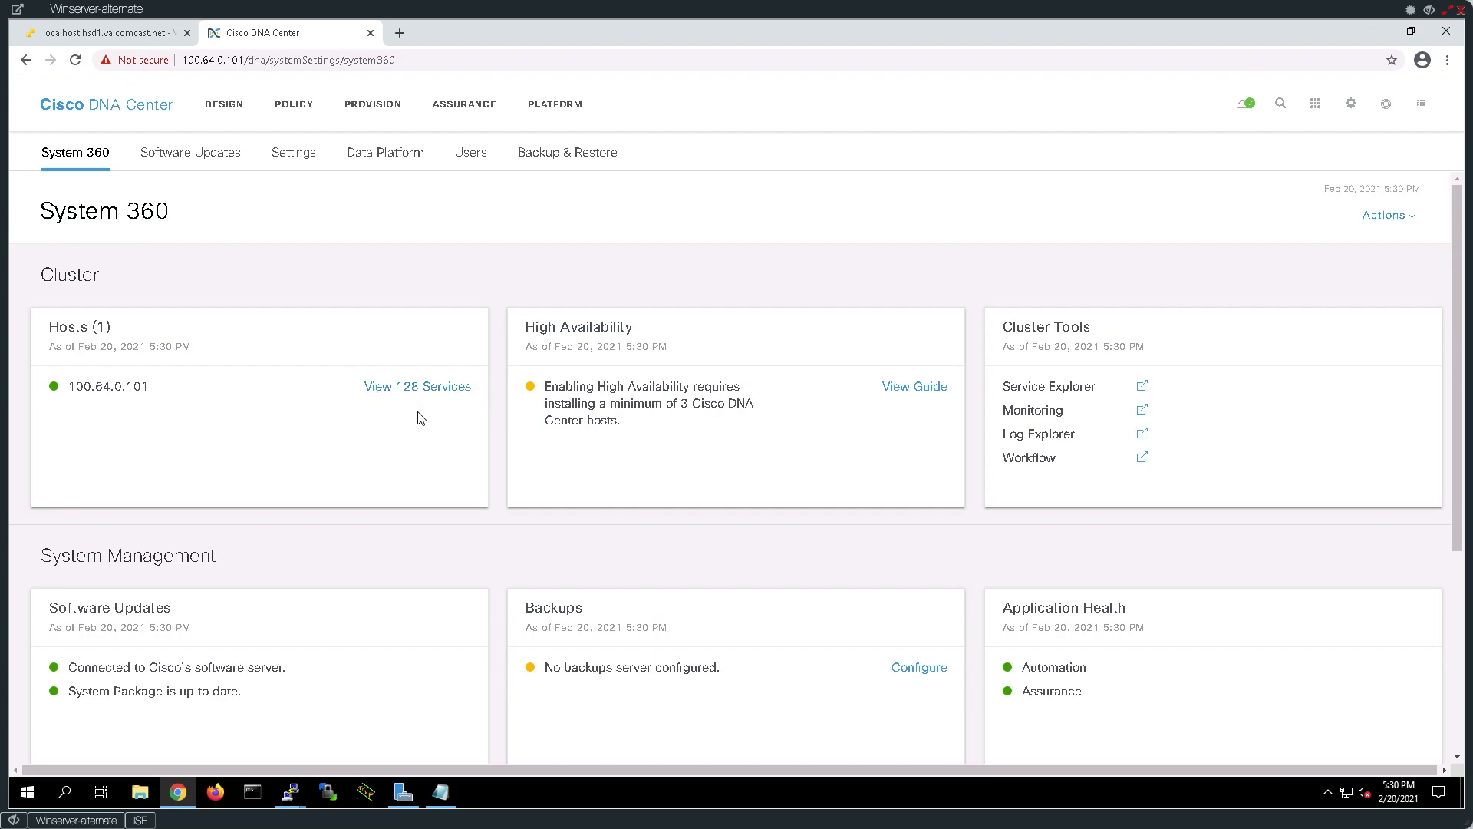
scroll(421, 418, down, 4)
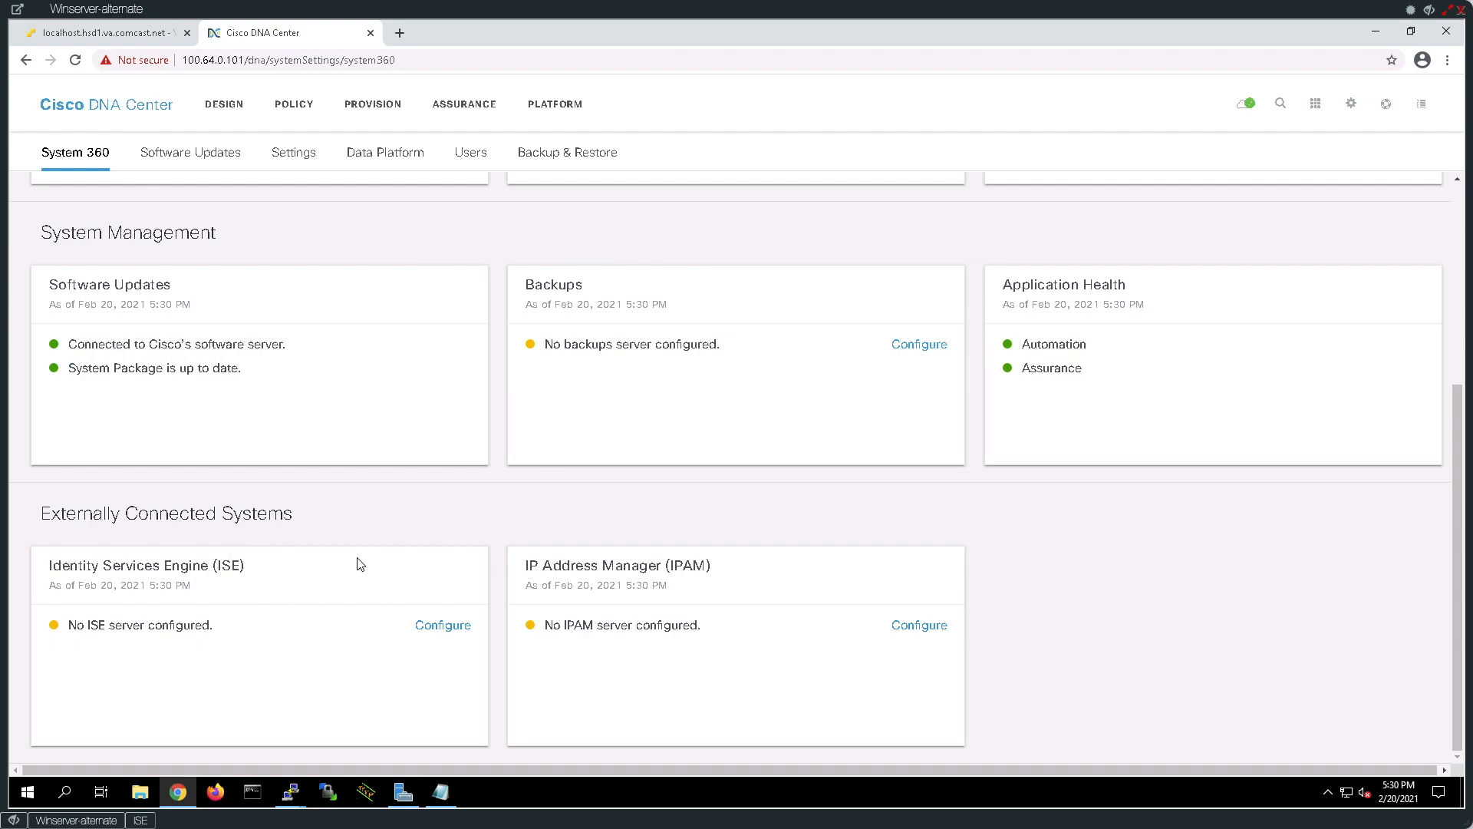
Load the ISE admin portal at 100.64.0.120 and sign in as admin.
click(399, 33)
text(100.6)
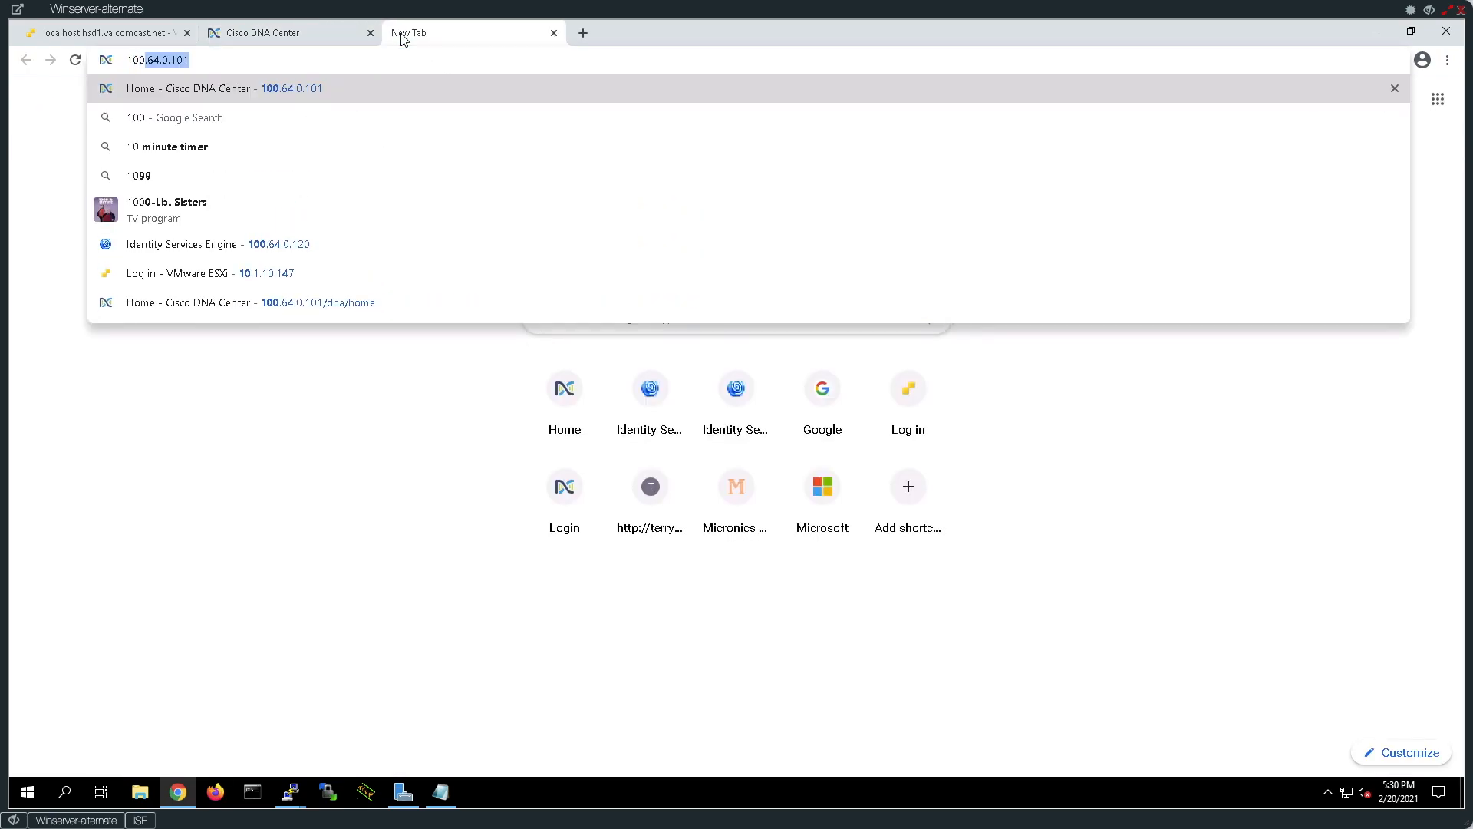
text(4.)
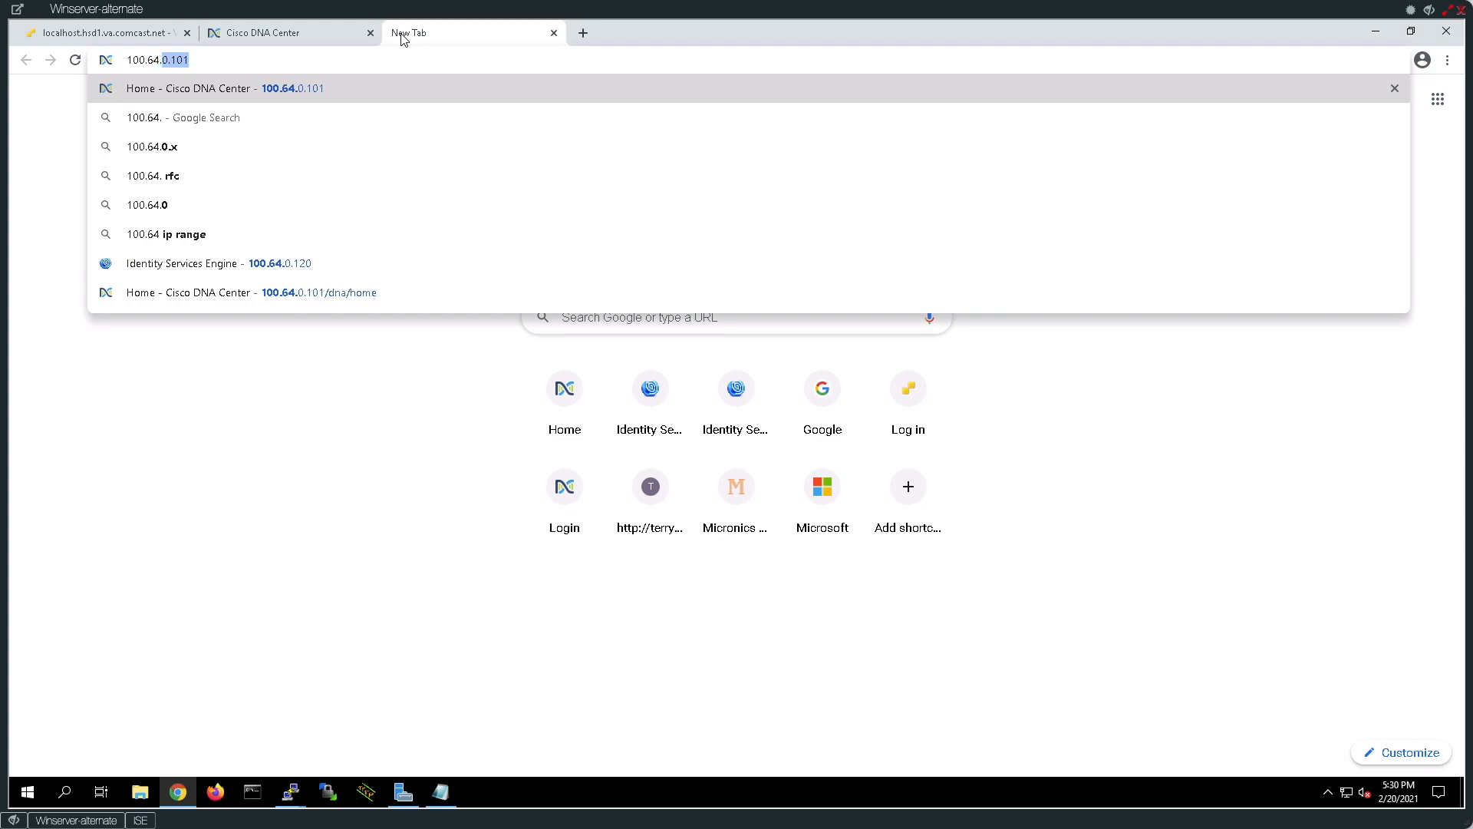
text(0.120)
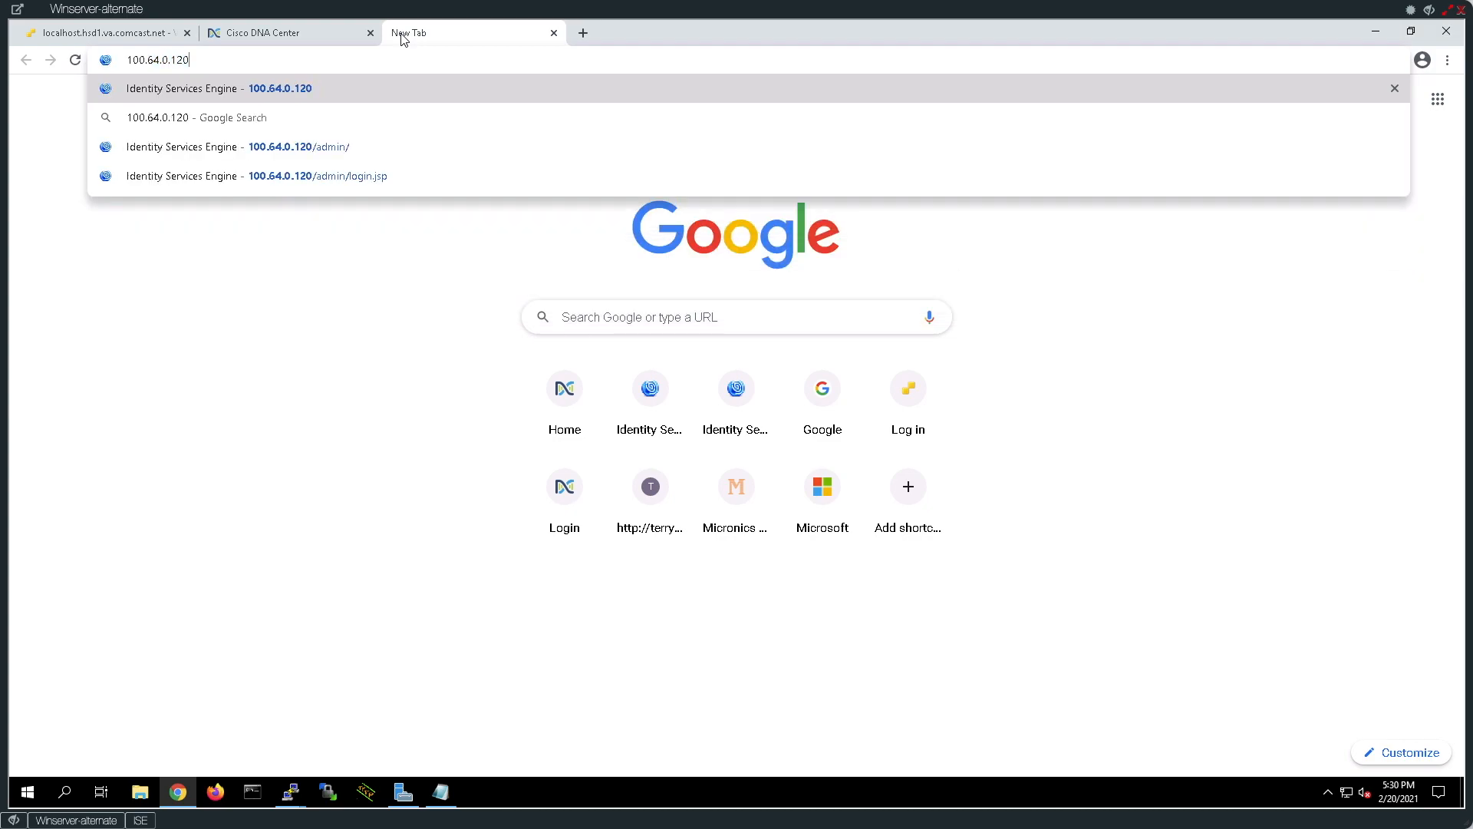
key(Return)
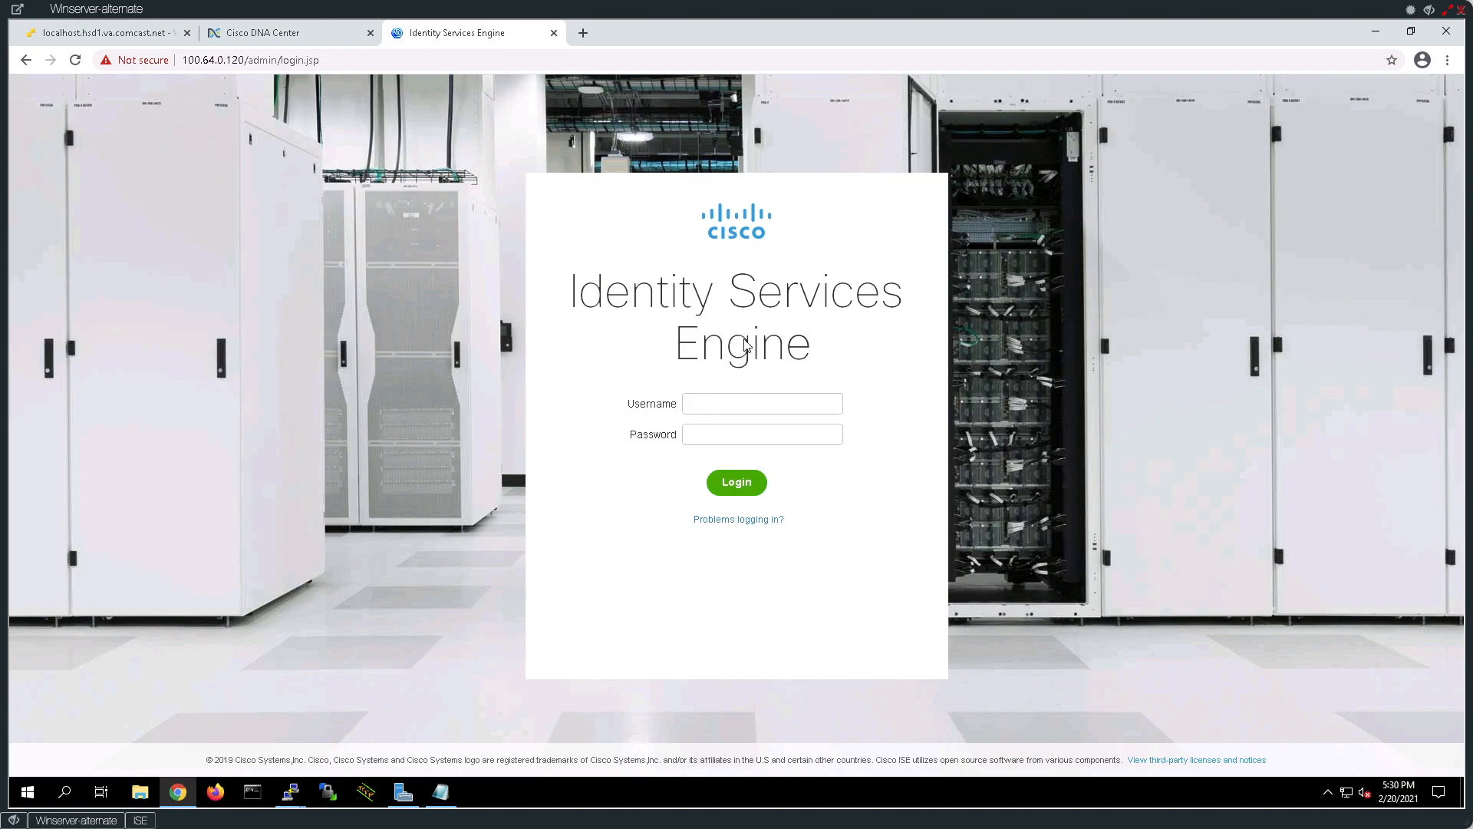
text(admin)
key(Return)
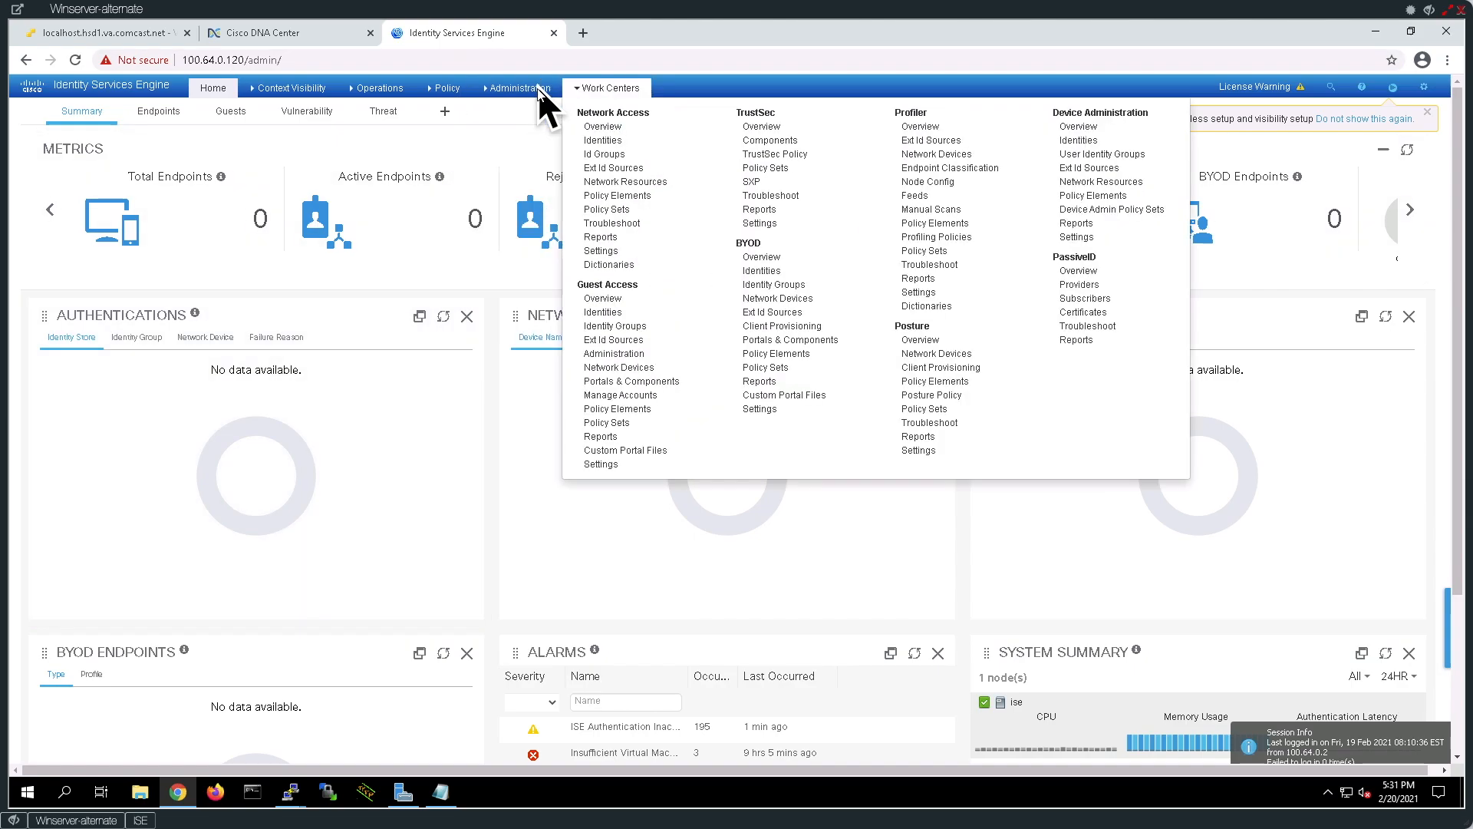
Go to Administration > pxGrid Services in Cisco ISE.
mouse_move(597, 89)
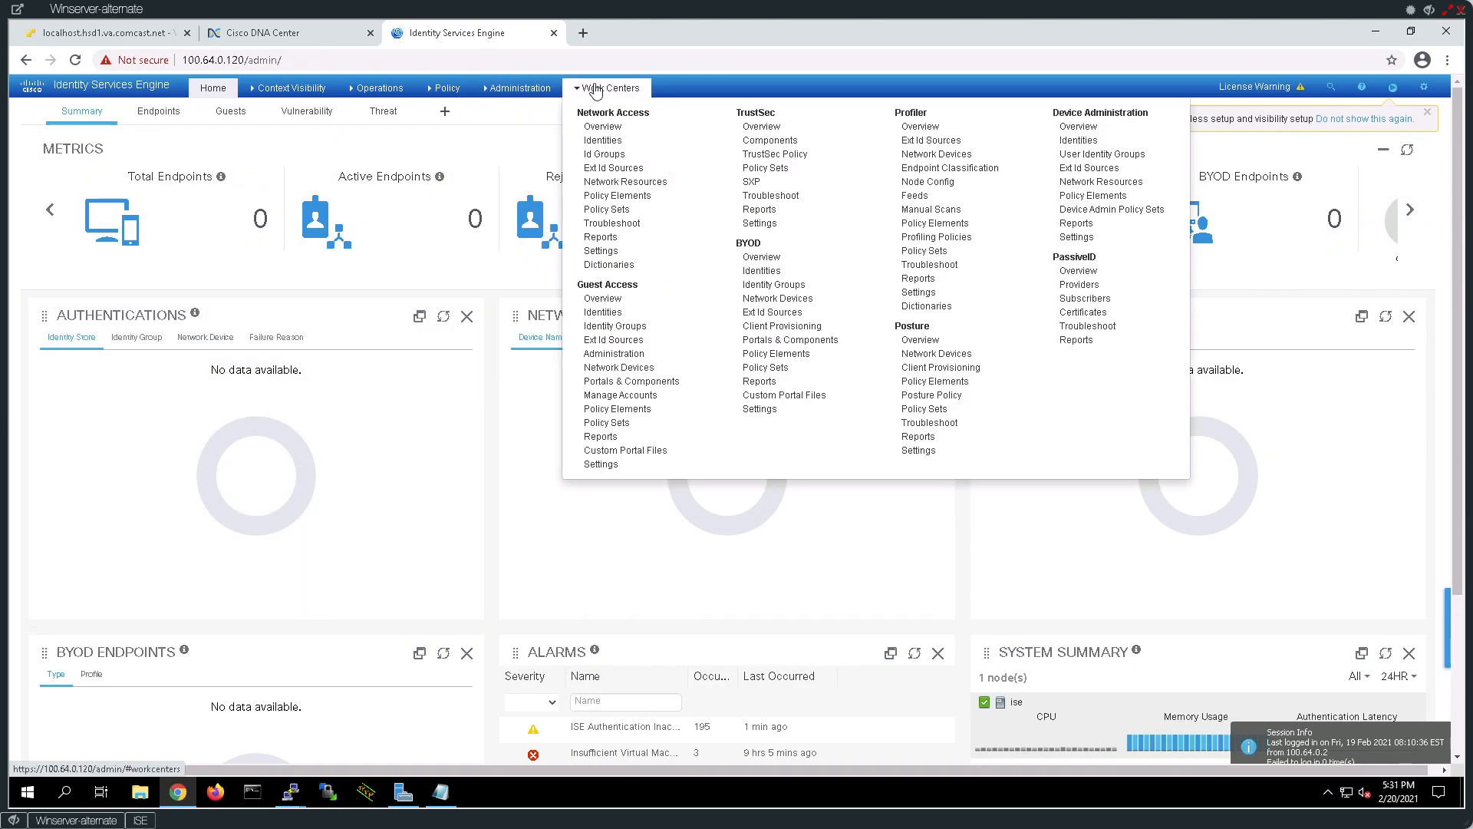
mouse_move(515, 89)
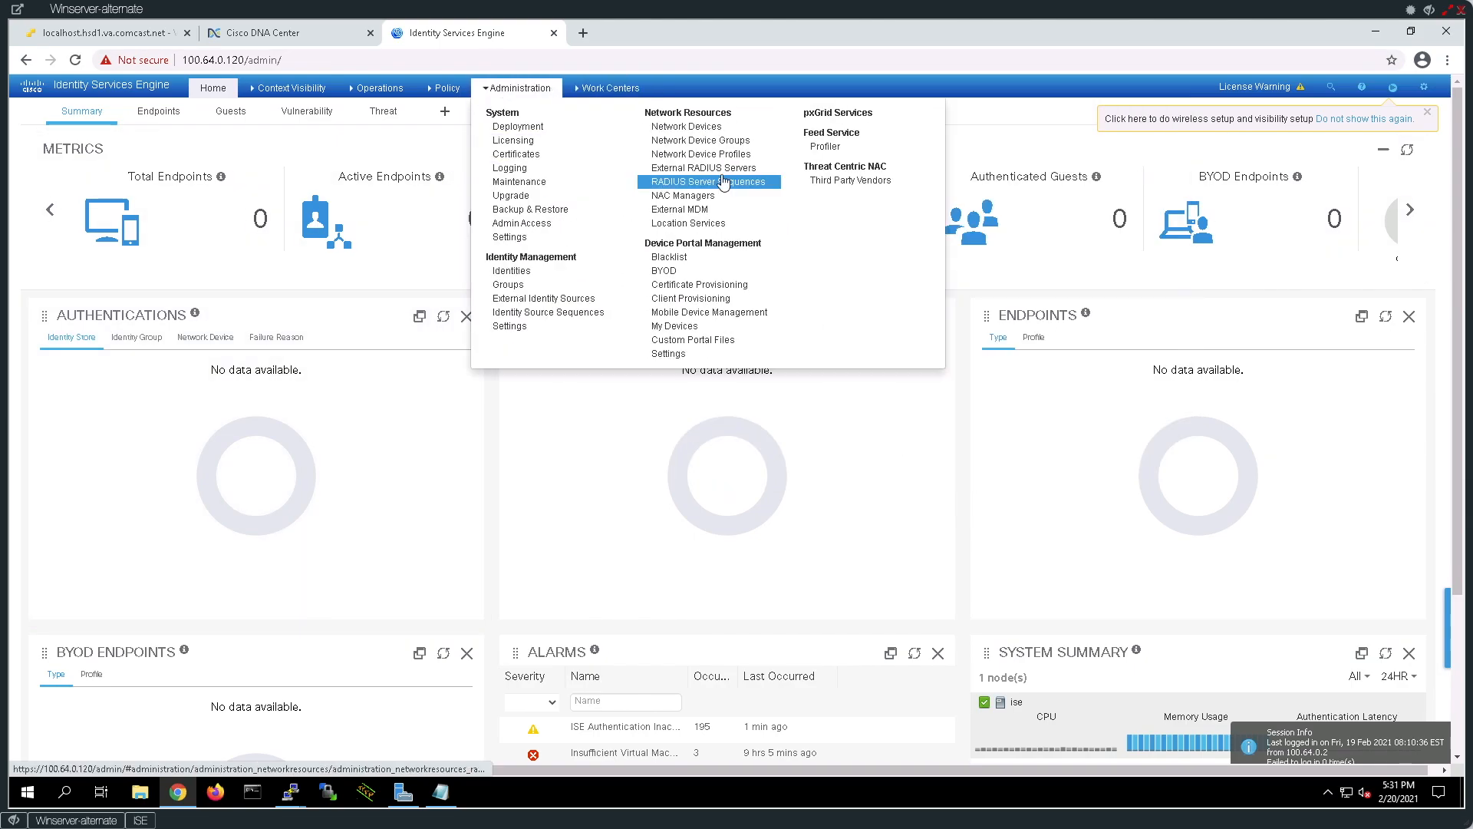
click(814, 116)
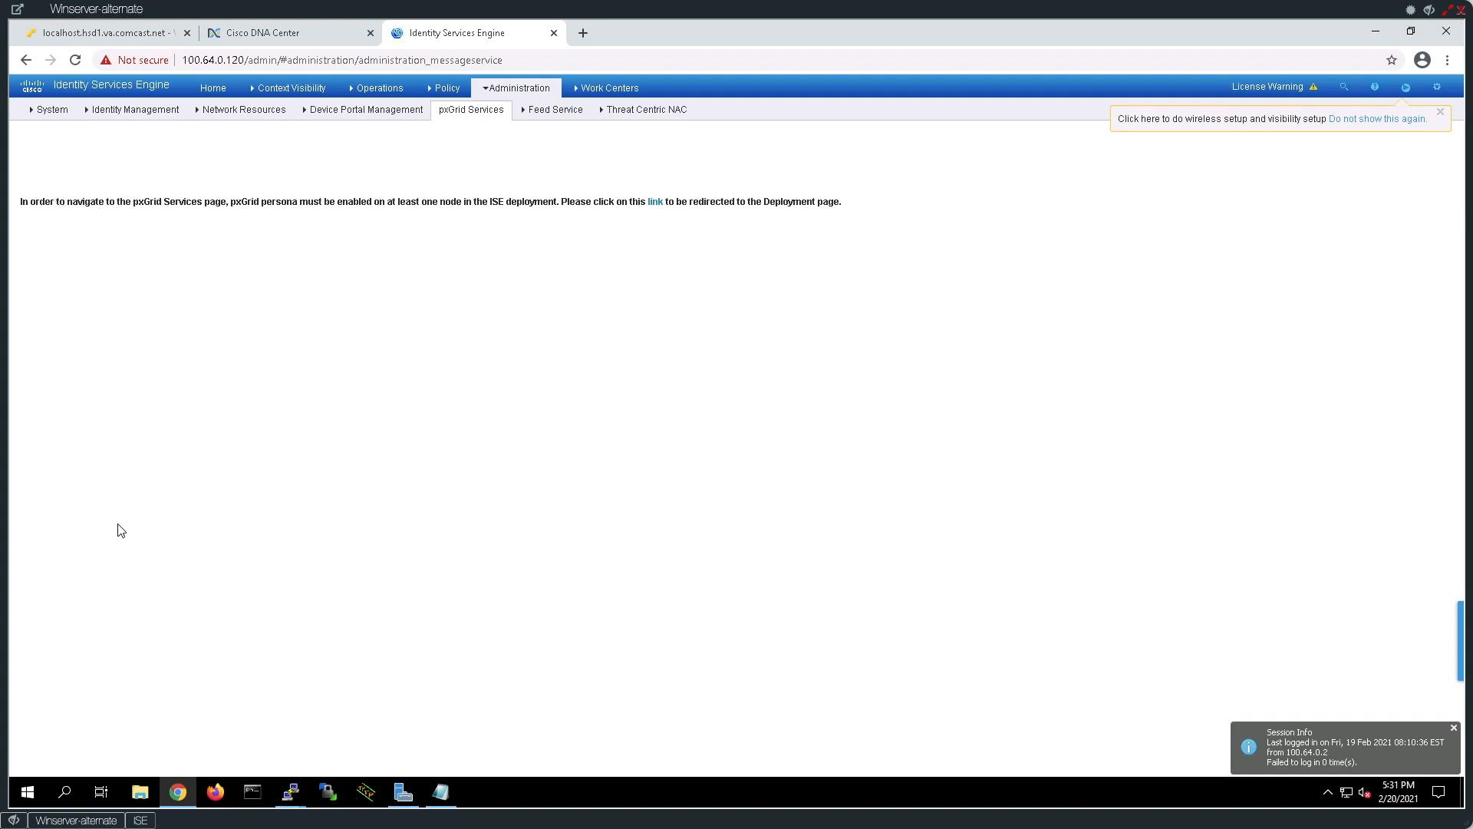
Run 'show application status ise' in the ISE SSH session and page through the disabled pxGrid services.
click(139, 820)
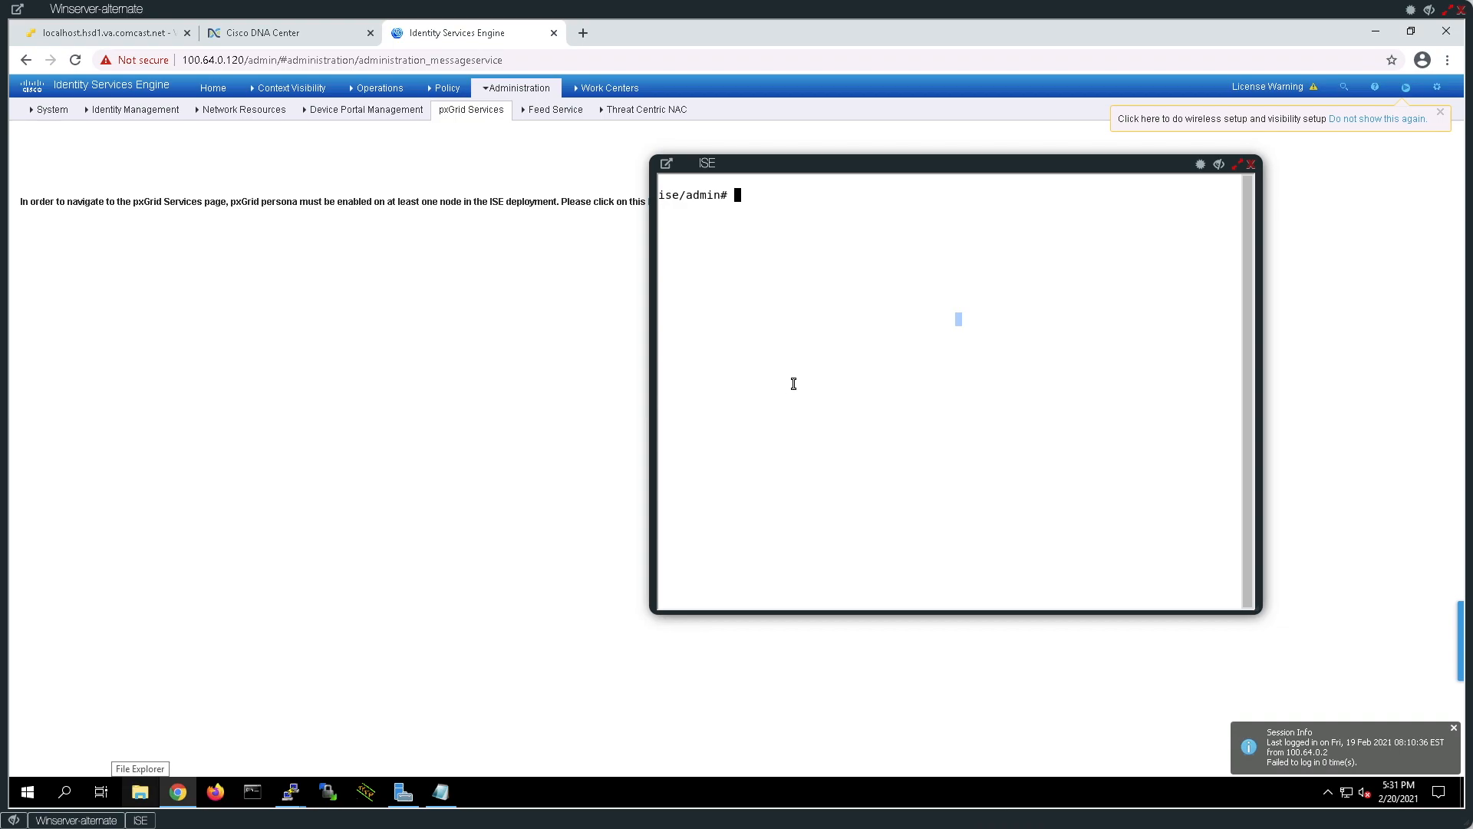
text(show app)
key(Tab)
text(status ise)
key(Return)
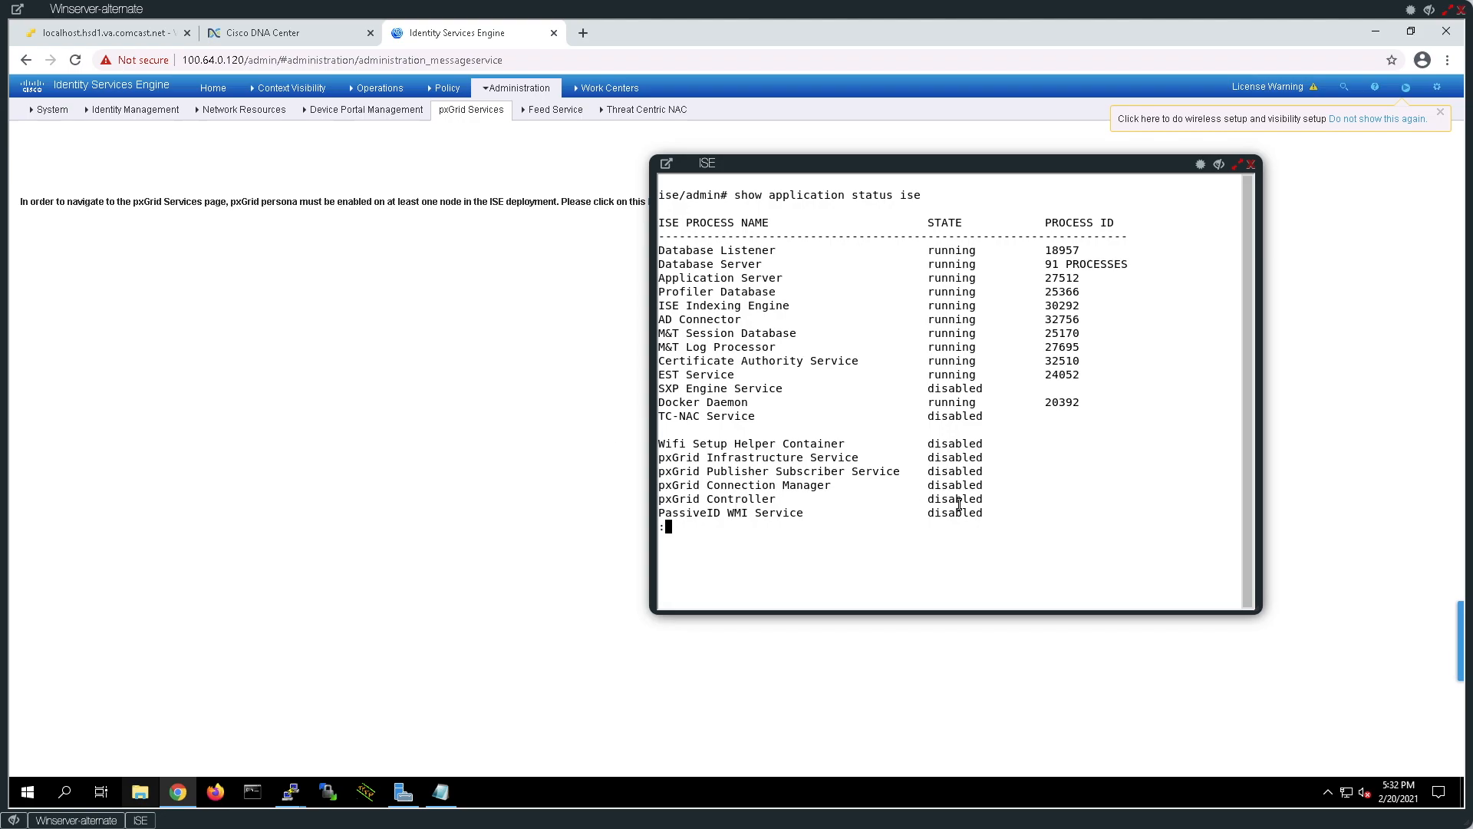
drag(995, 503, 660, 459)
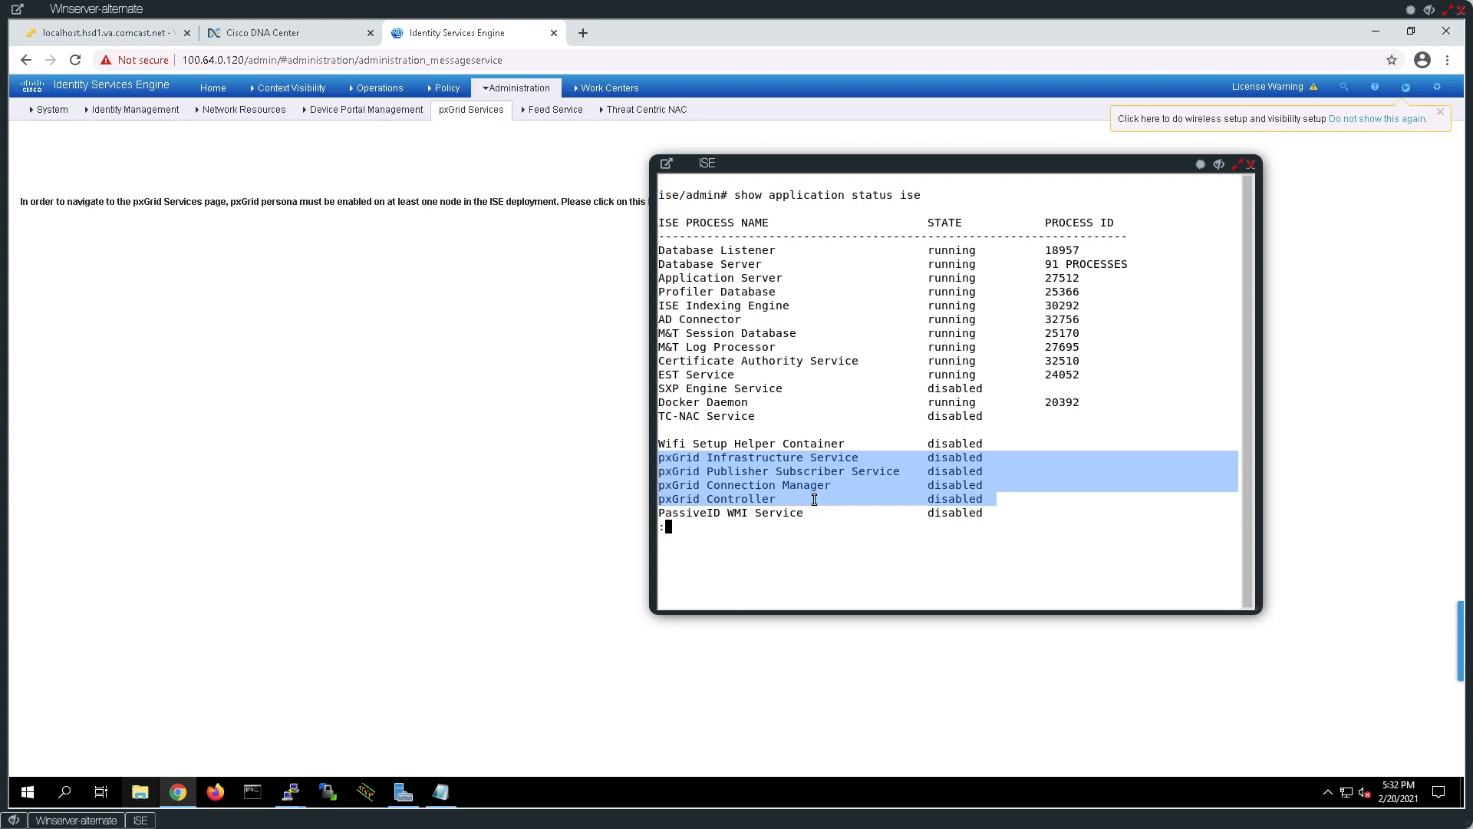
key(space)
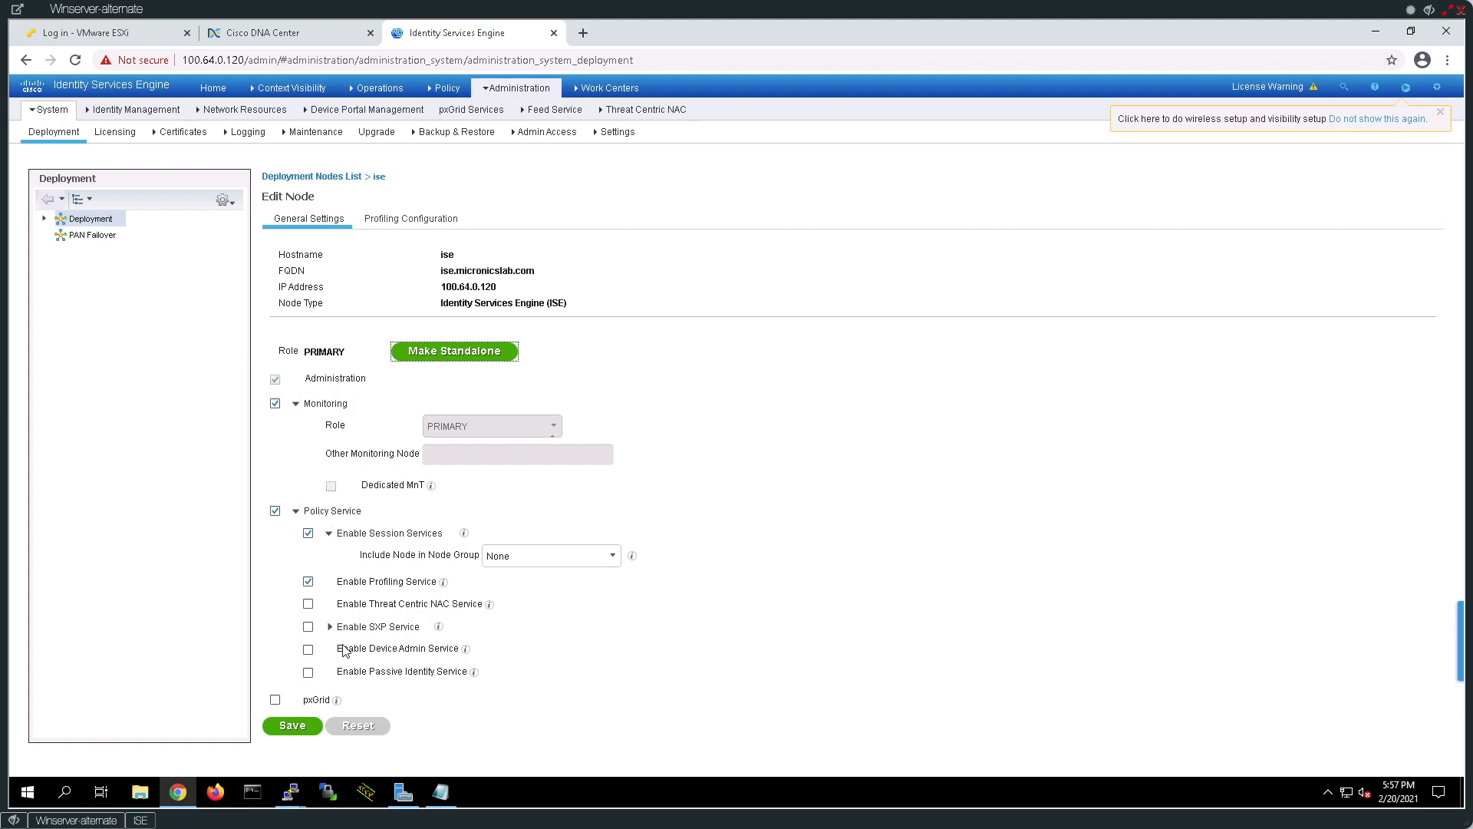
Enable SXP, Device Admin (accepting the TACACS+ warning), Passive Identity and pxGrid on node ise, then save.
click(308, 627)
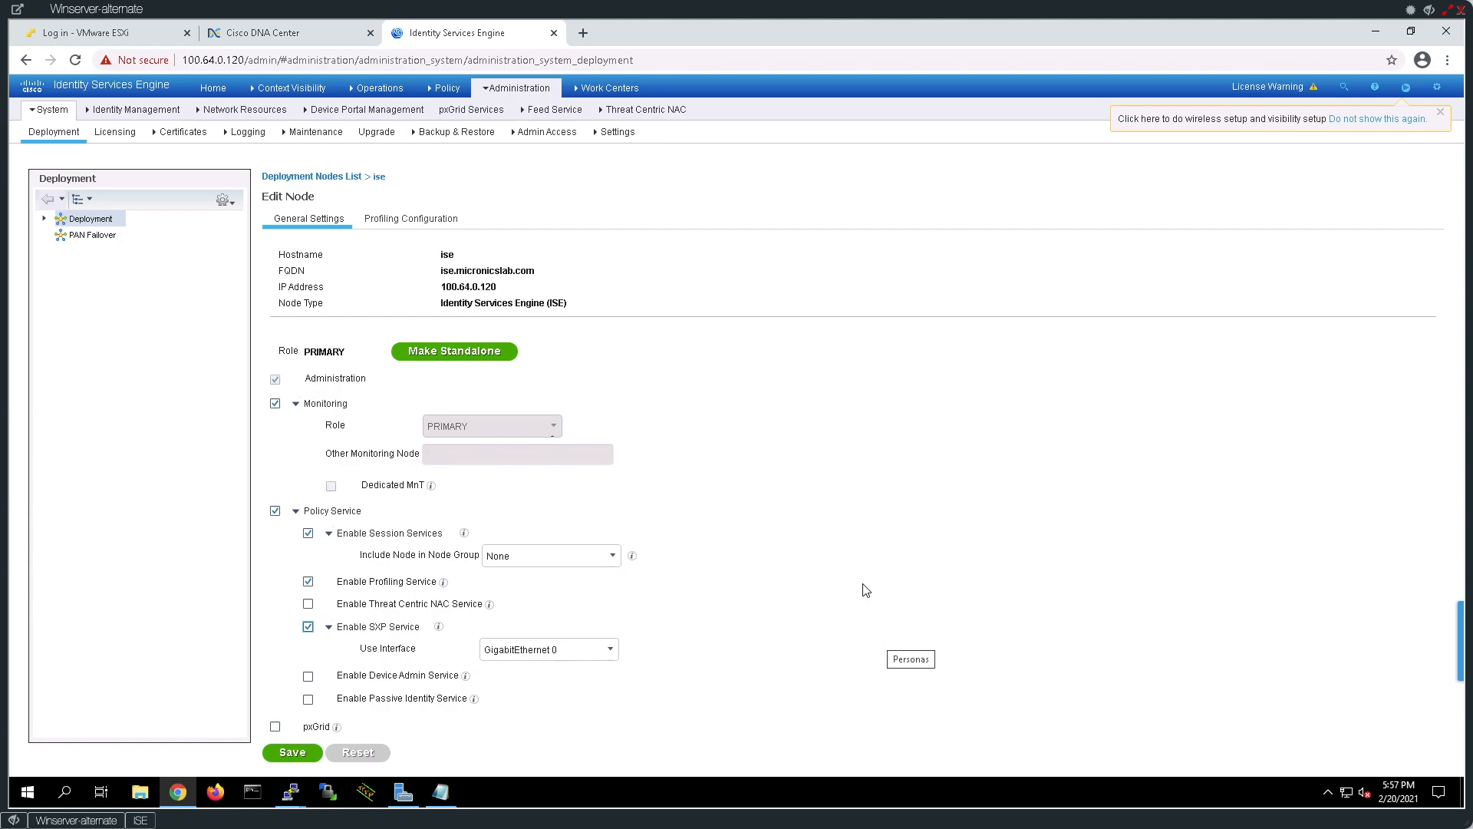
click(308, 676)
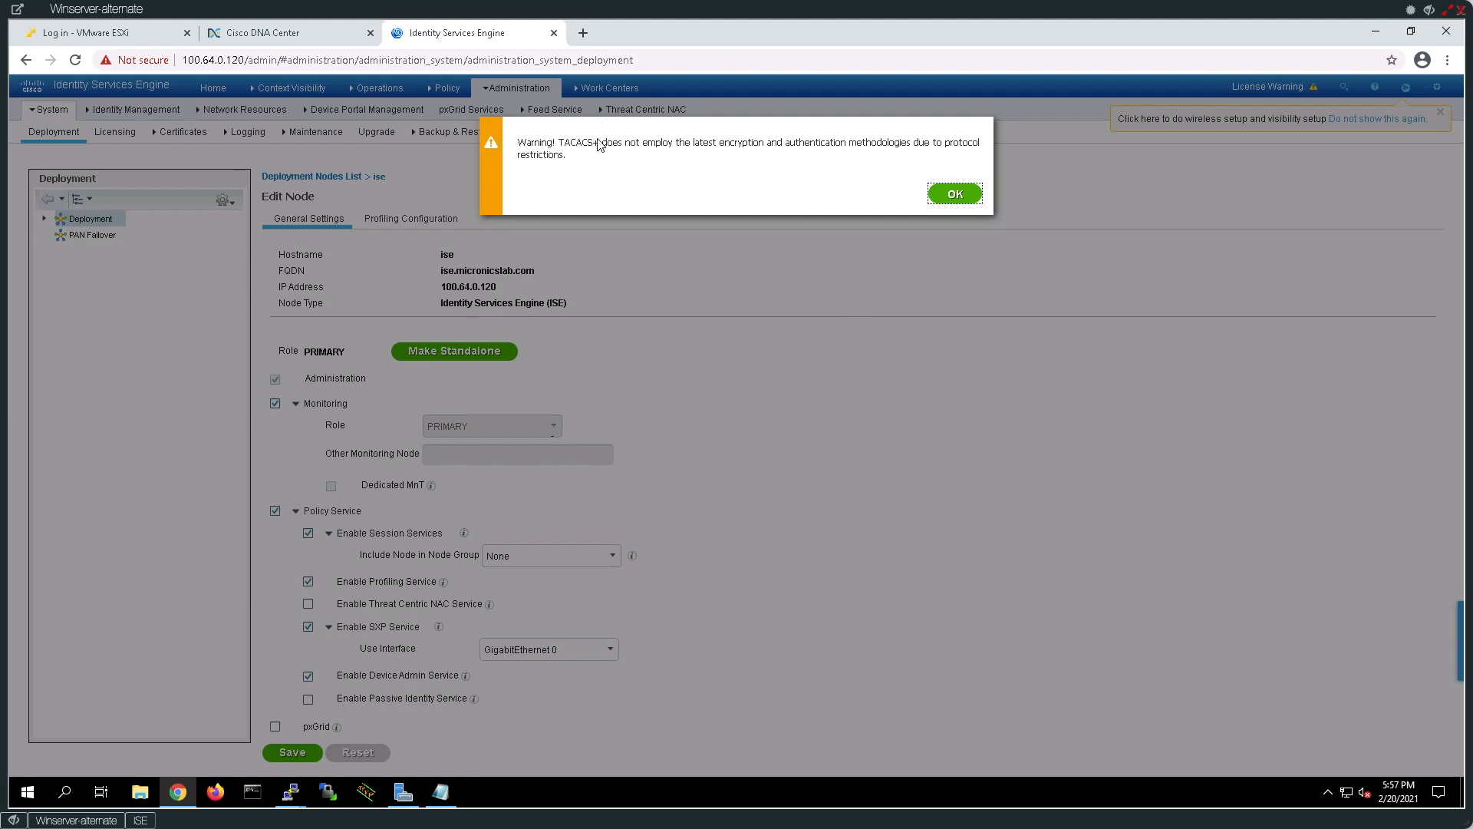
click(955, 199)
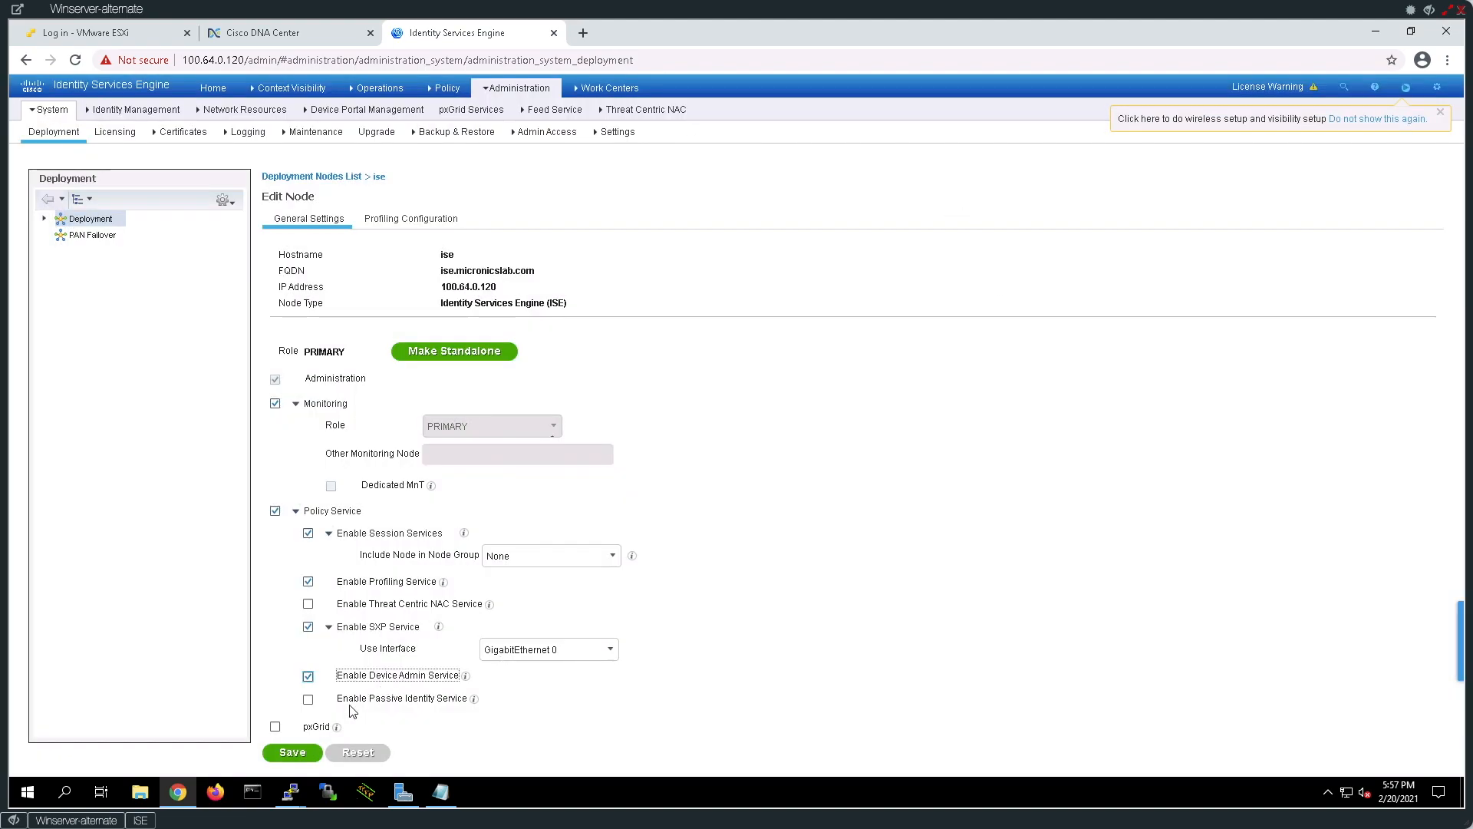
click(303, 703)
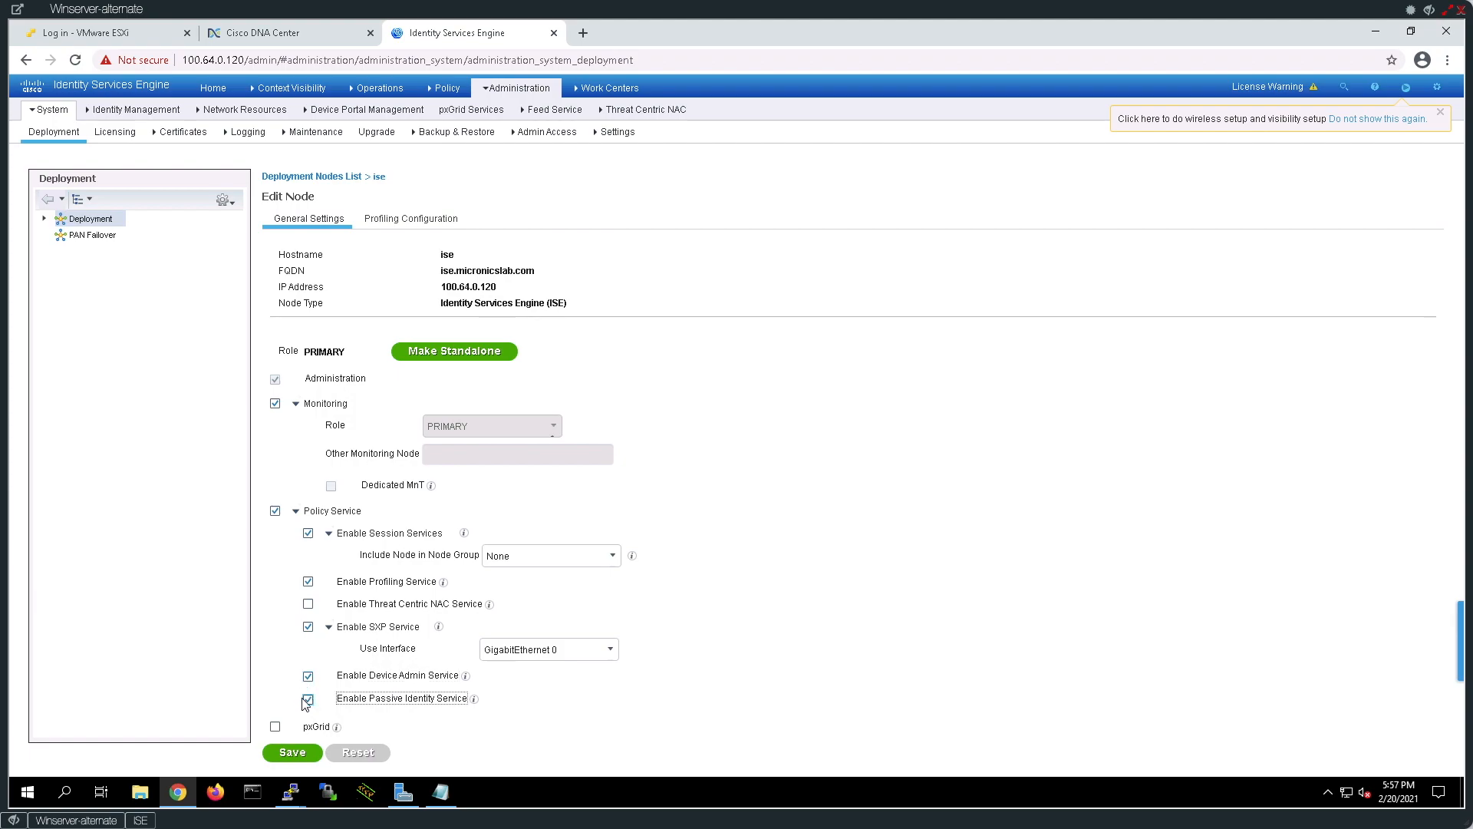
click(274, 727)
click(290, 752)
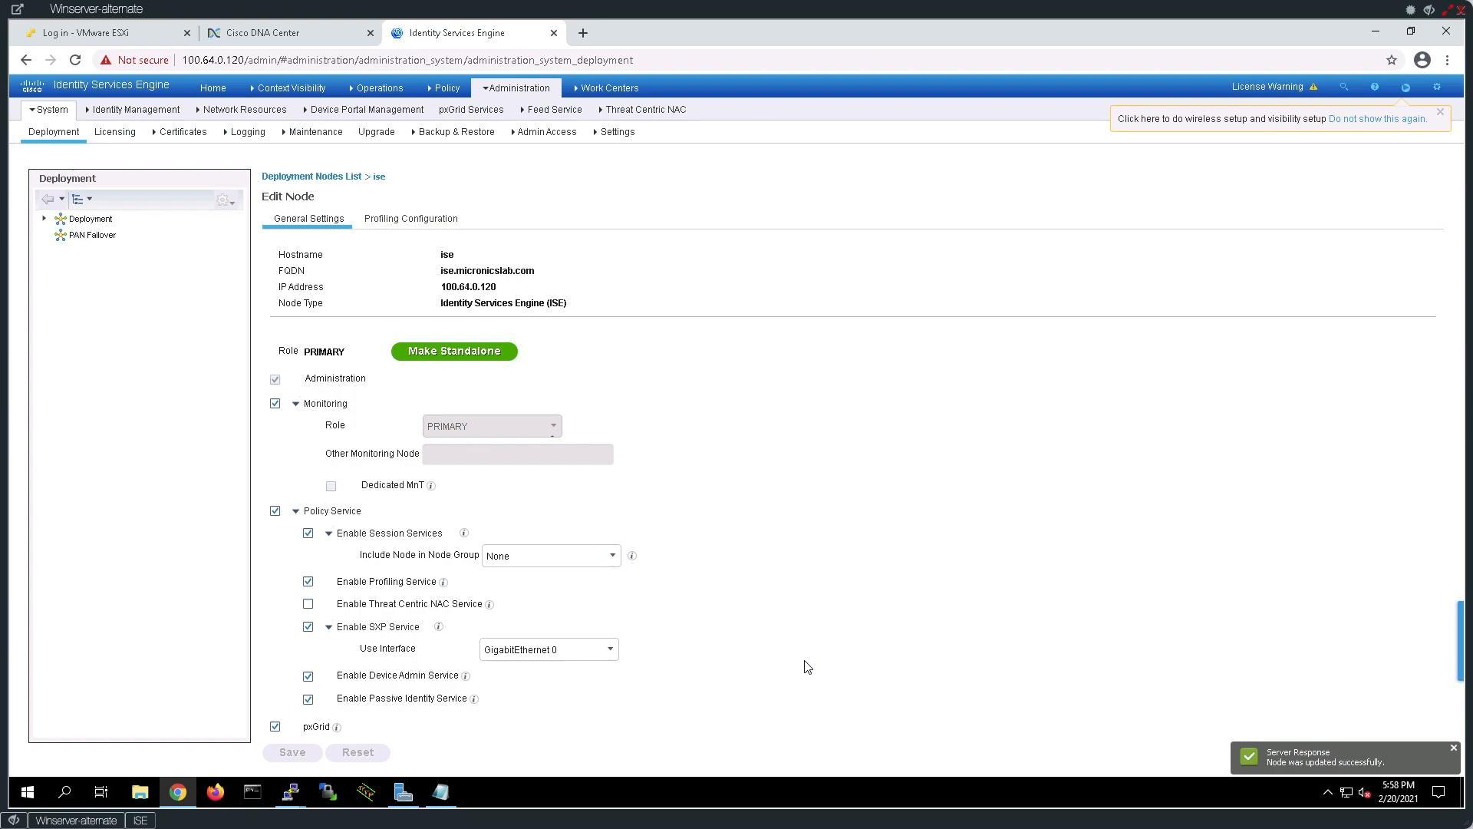
In ERS Settings, allow read/write on the primary admin node and read on other nodes, then save.
mouse_move(508, 91)
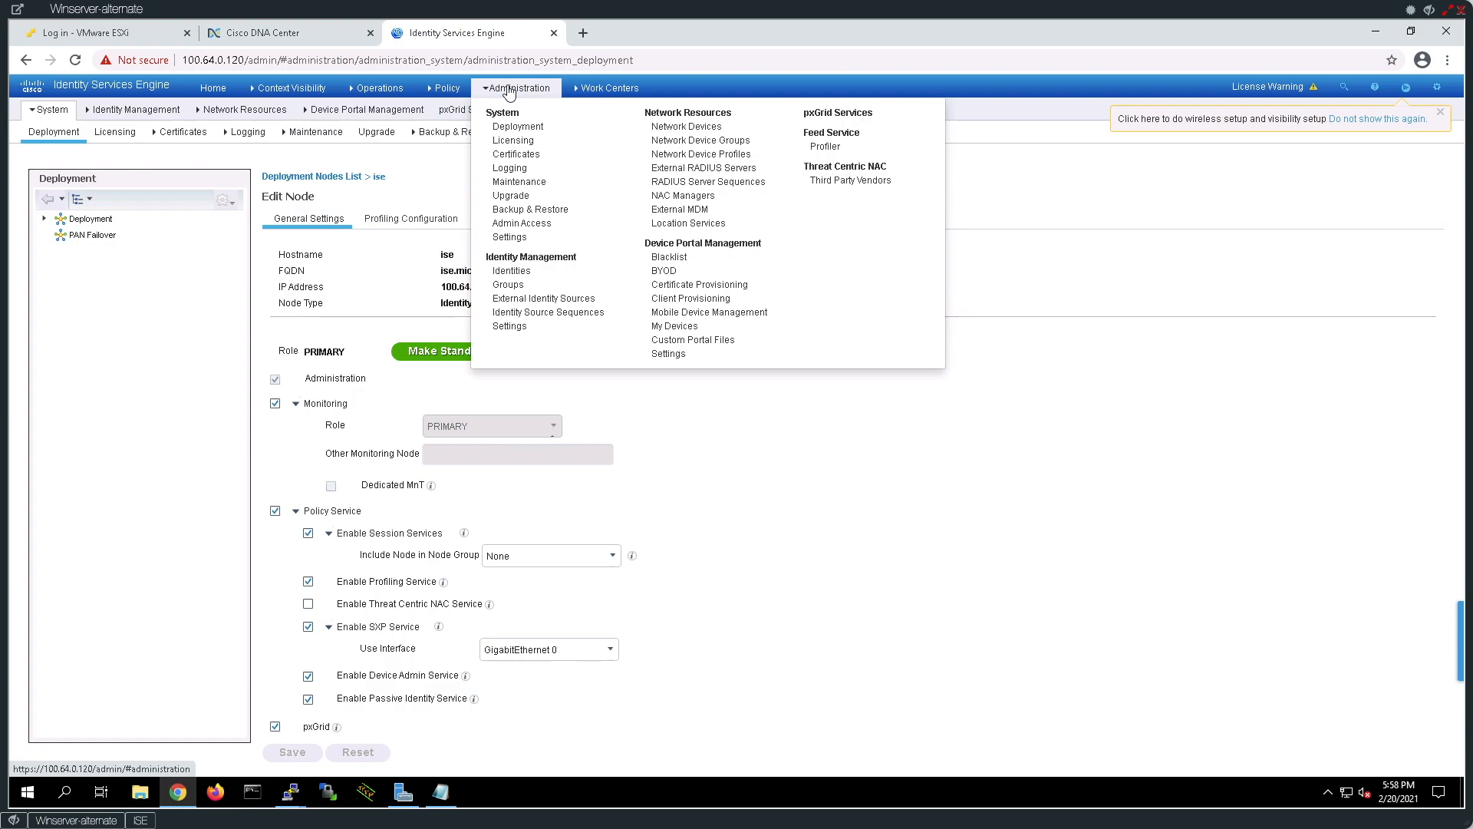
click(504, 238)
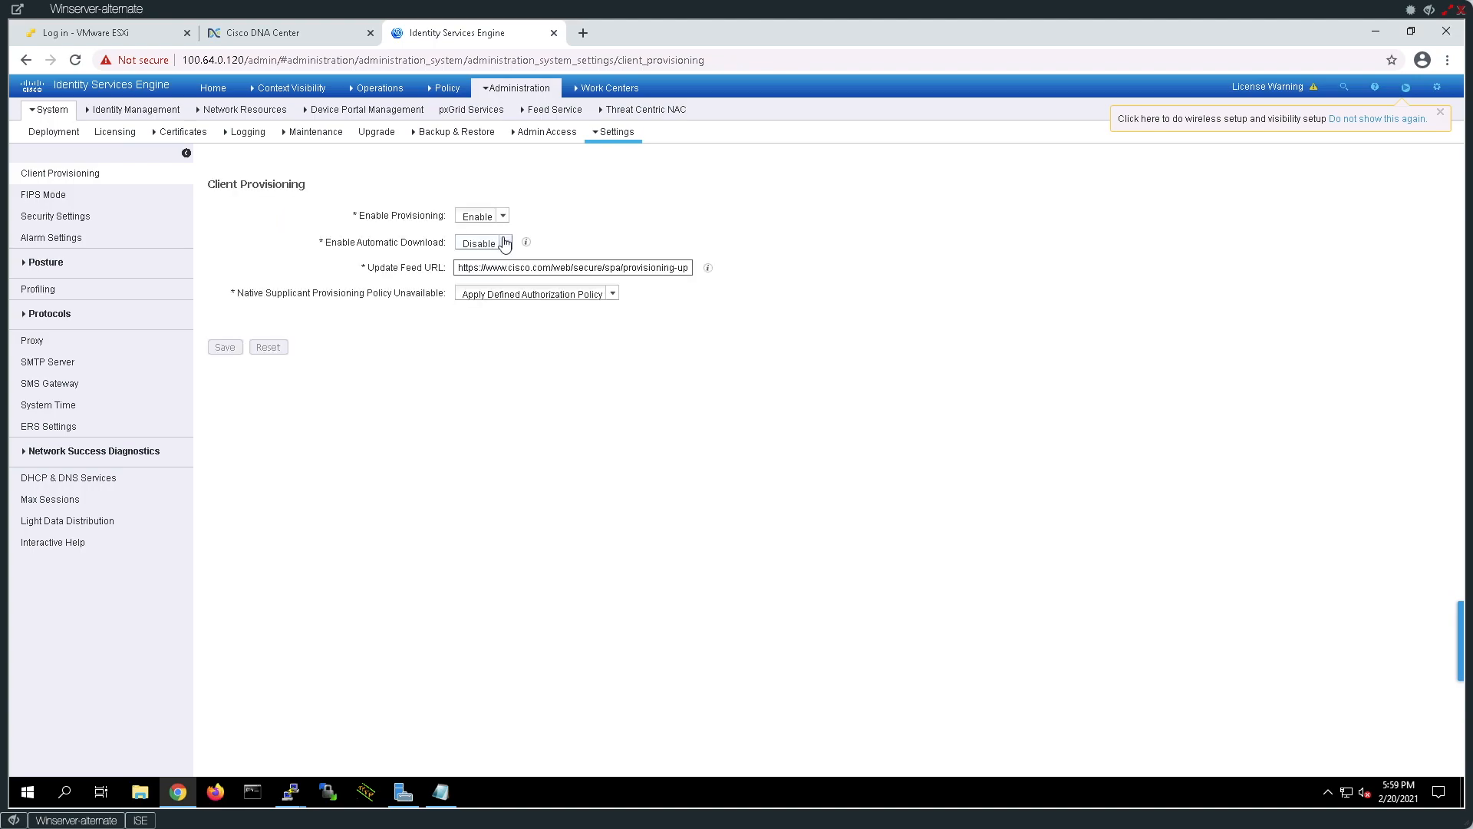
click(40, 430)
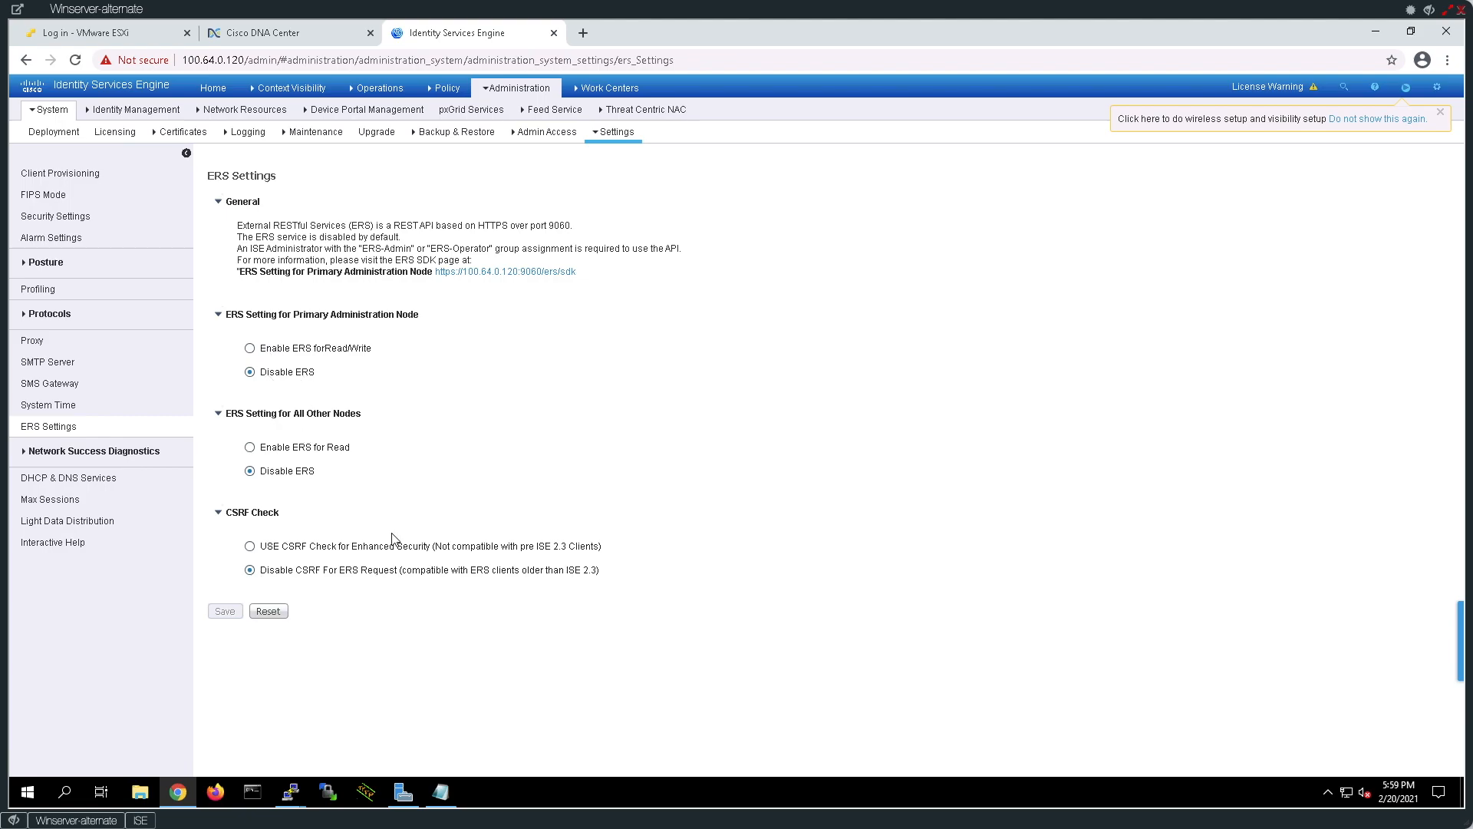
click(249, 347)
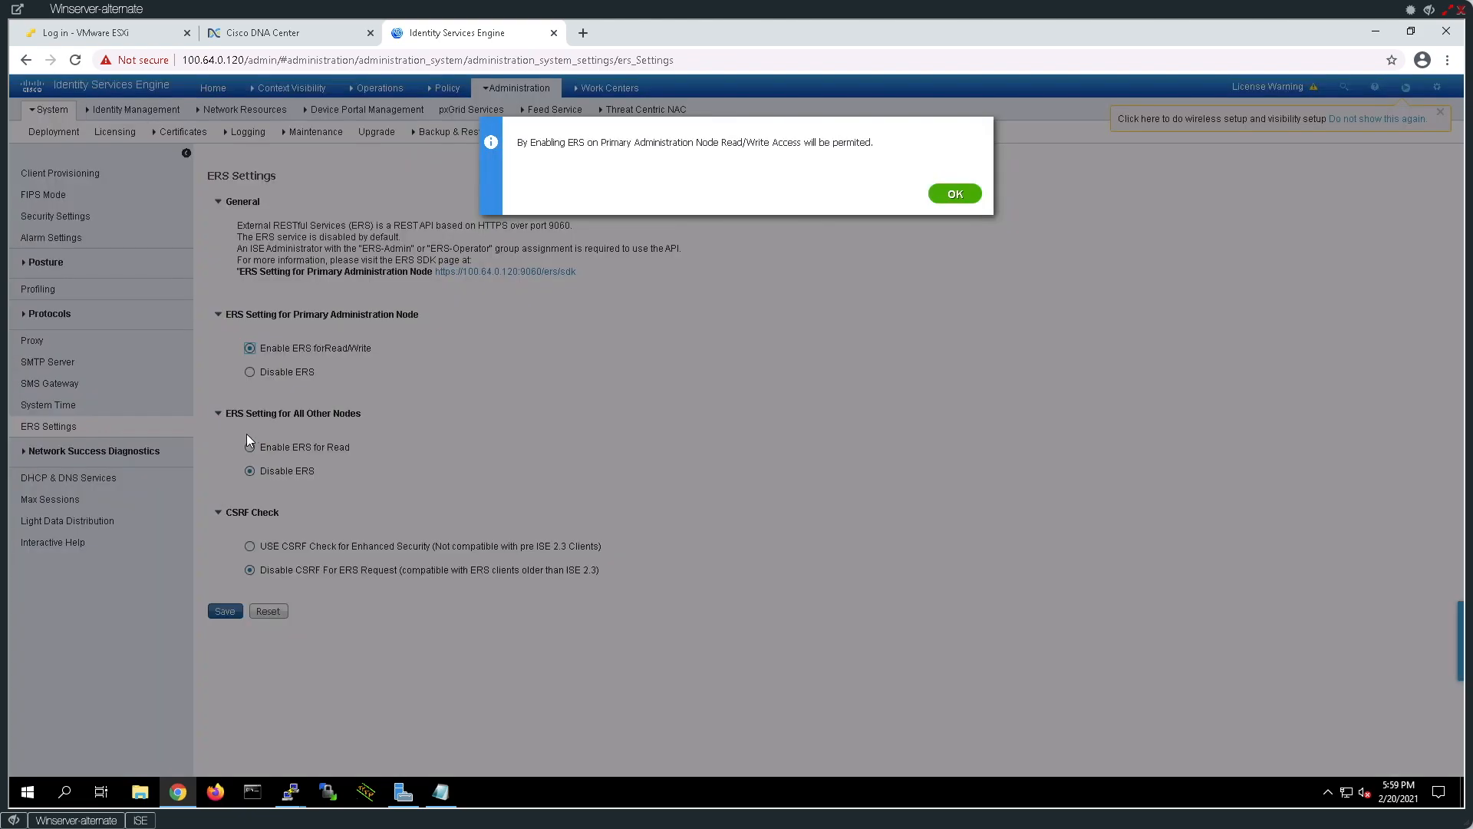
click(945, 194)
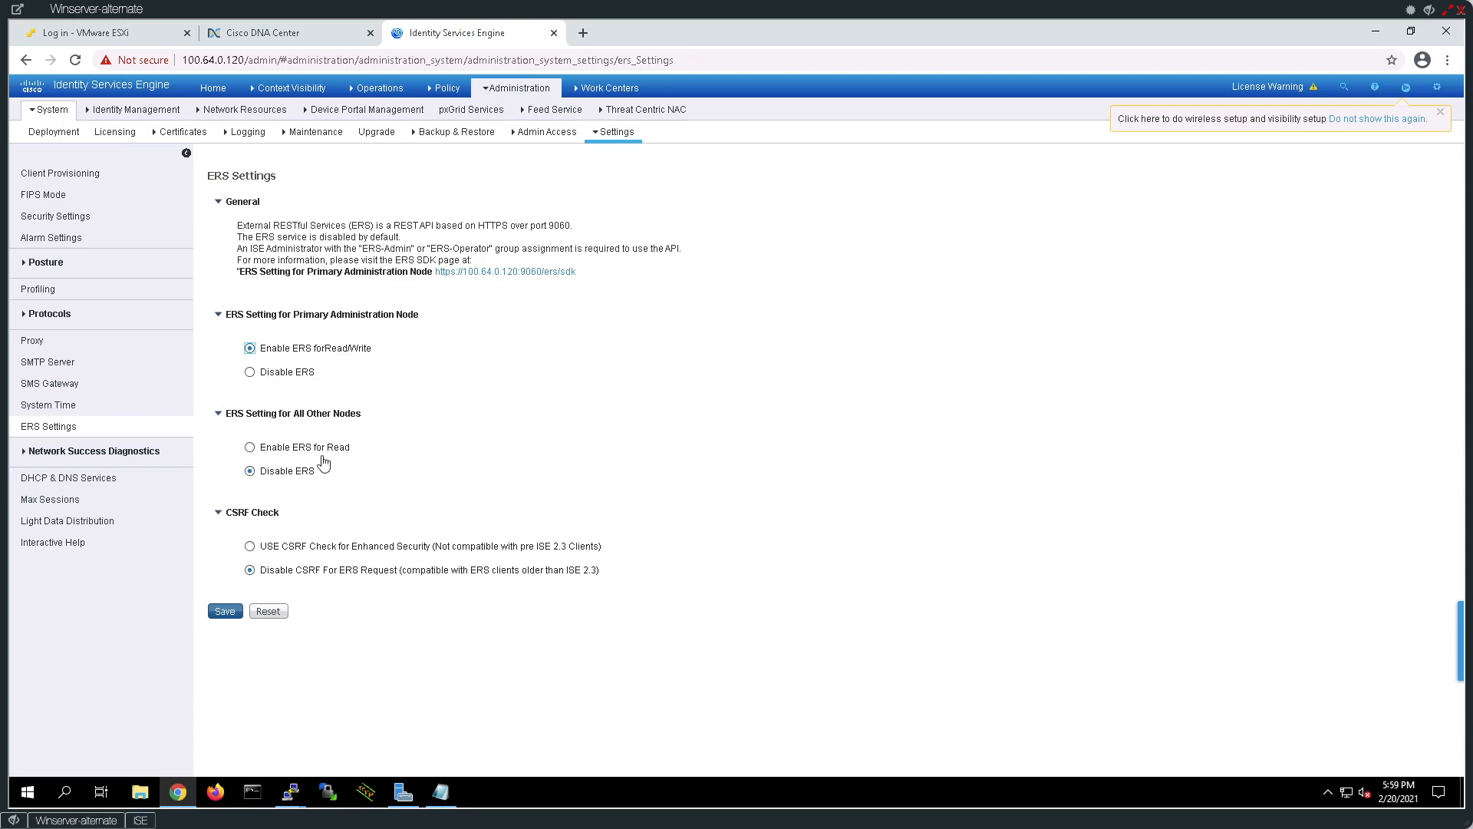
click(250, 448)
click(223, 613)
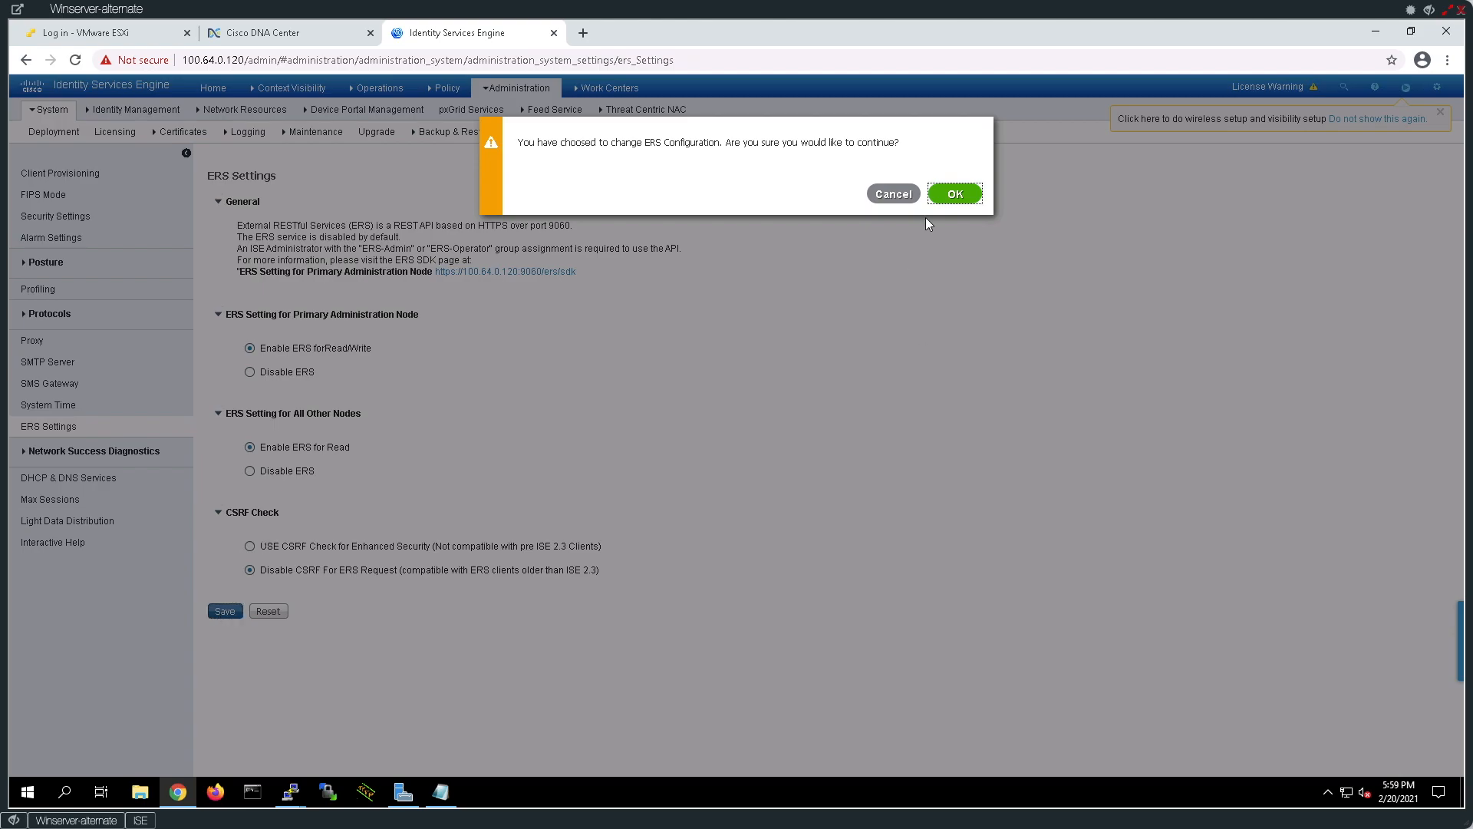
click(973, 195)
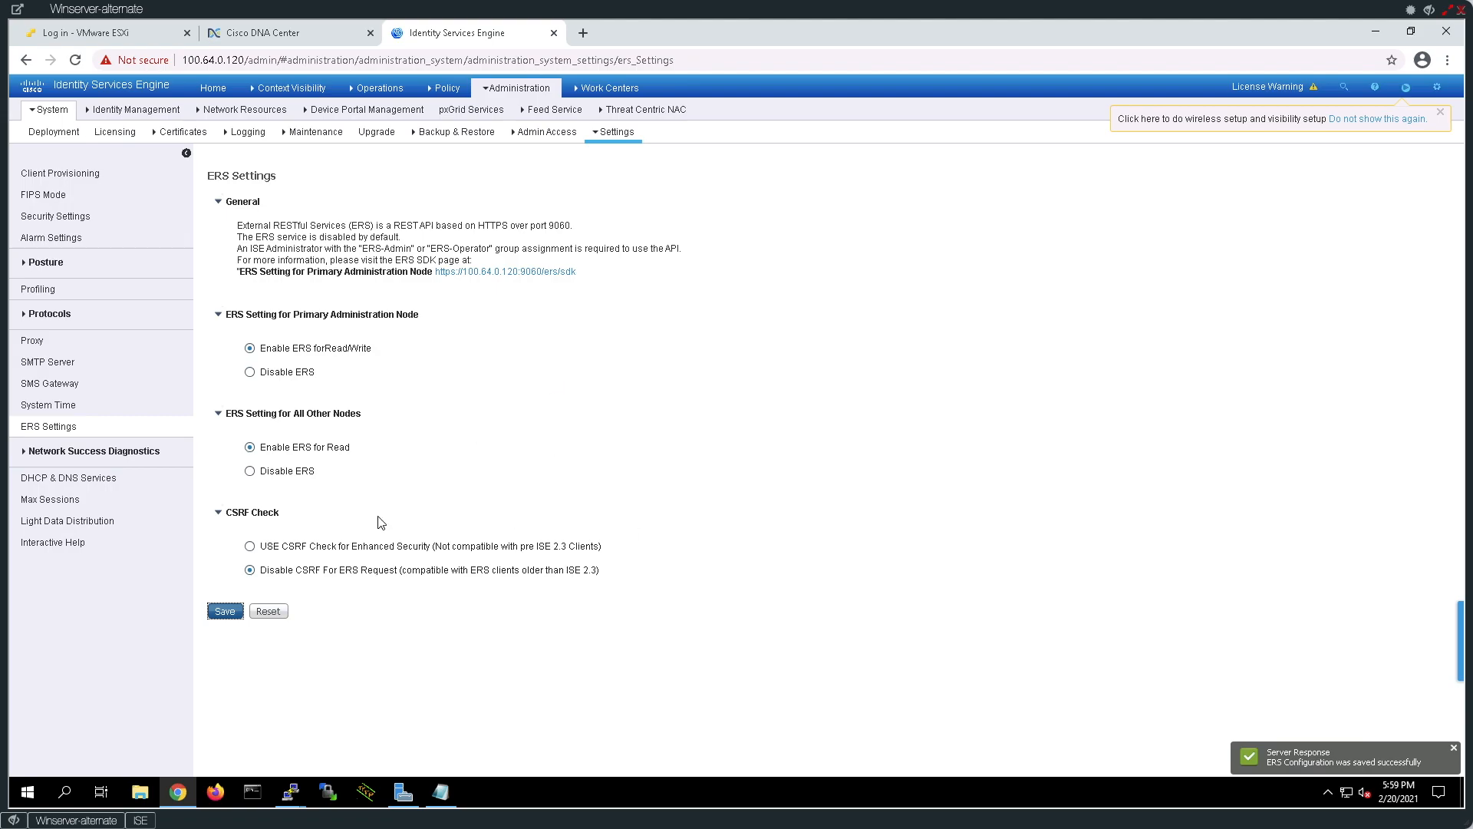
click(140, 821)
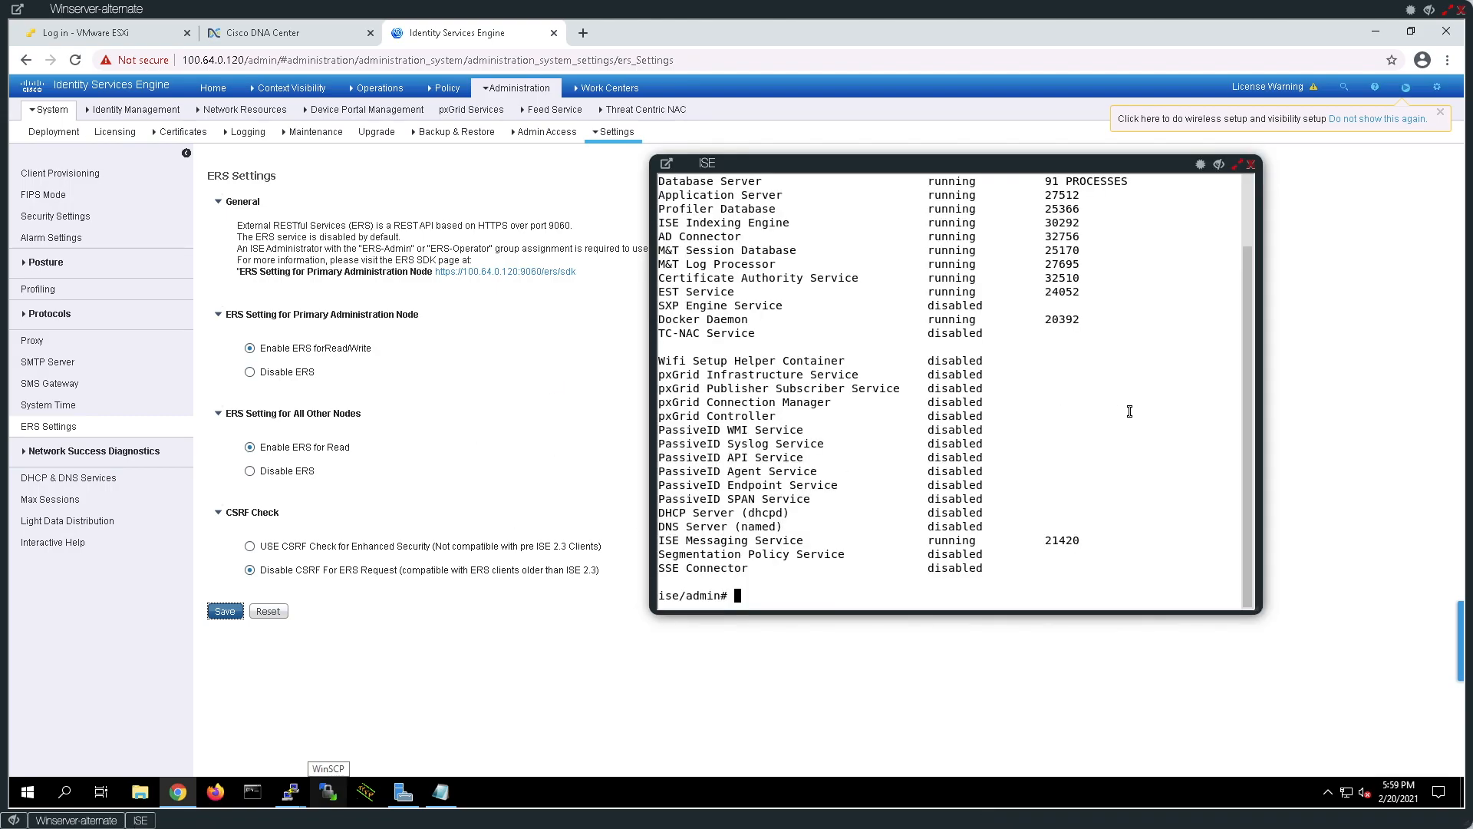
Rerun 'show application status ise' to see the pxGrid services now not running.
key(Up)
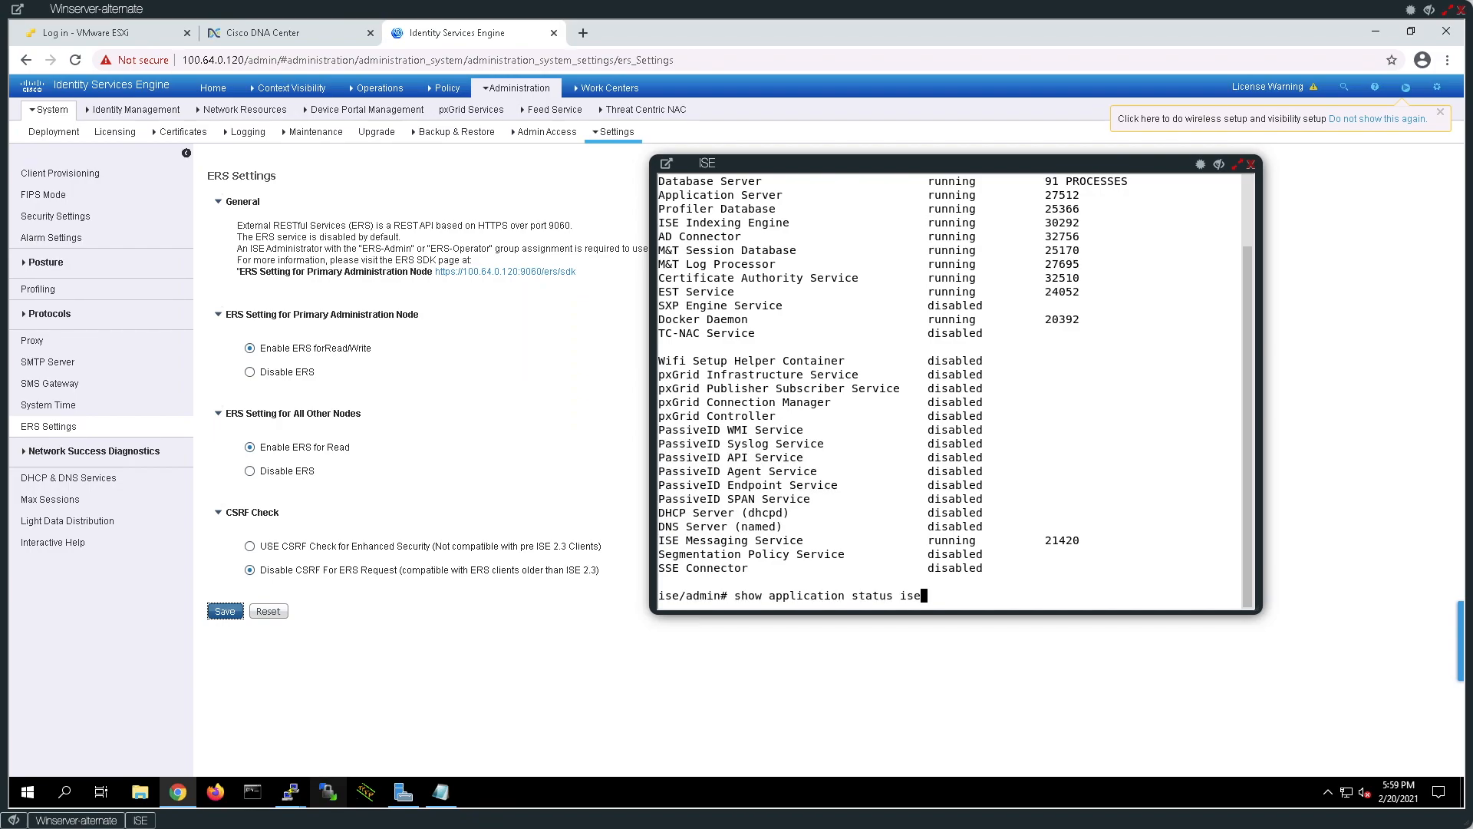
key(Return)
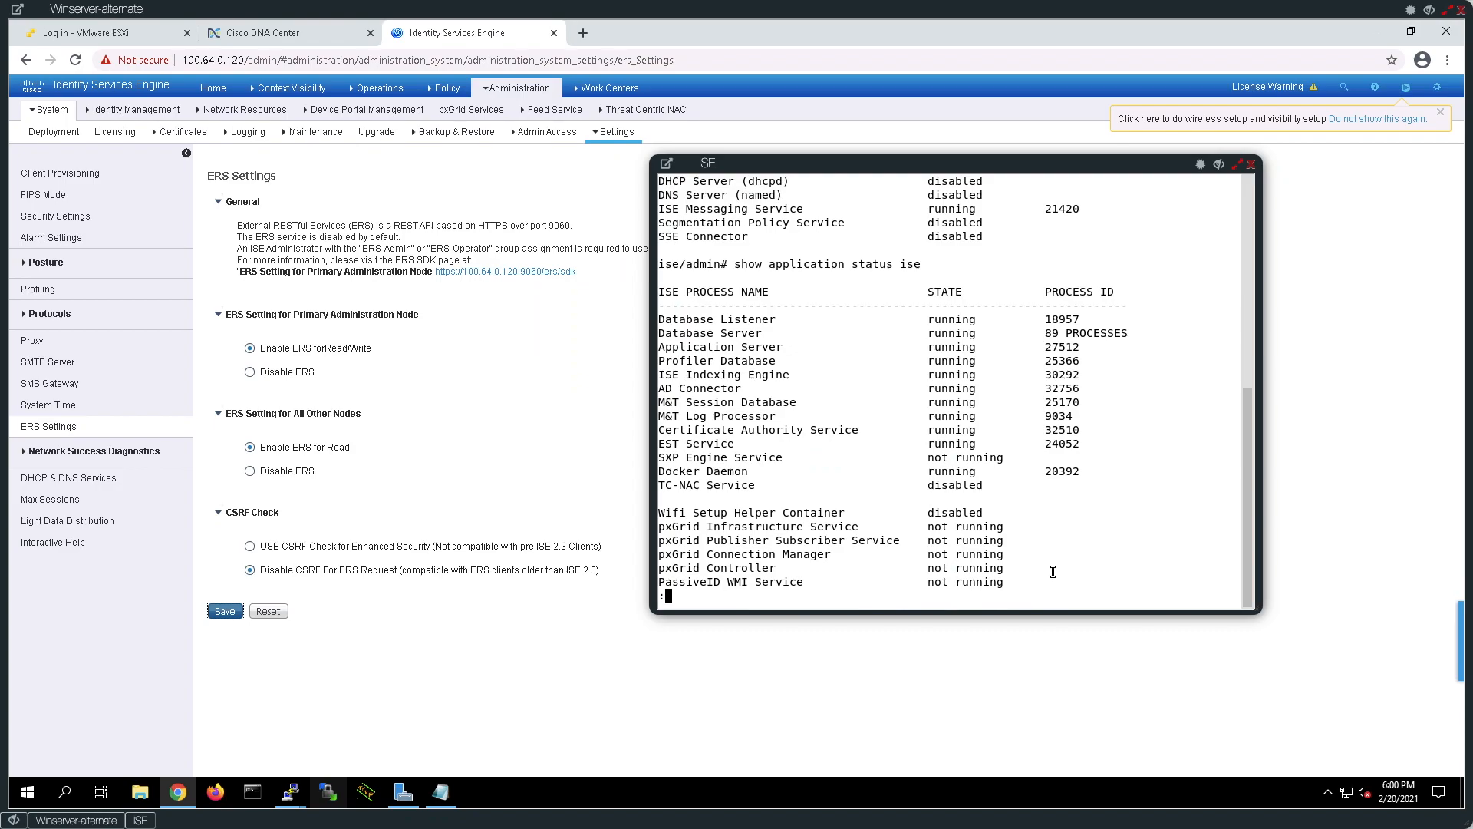
Check the empty pxGrid Services All Clients list in ISE, then return to the SSH terminal.
click(507, 89)
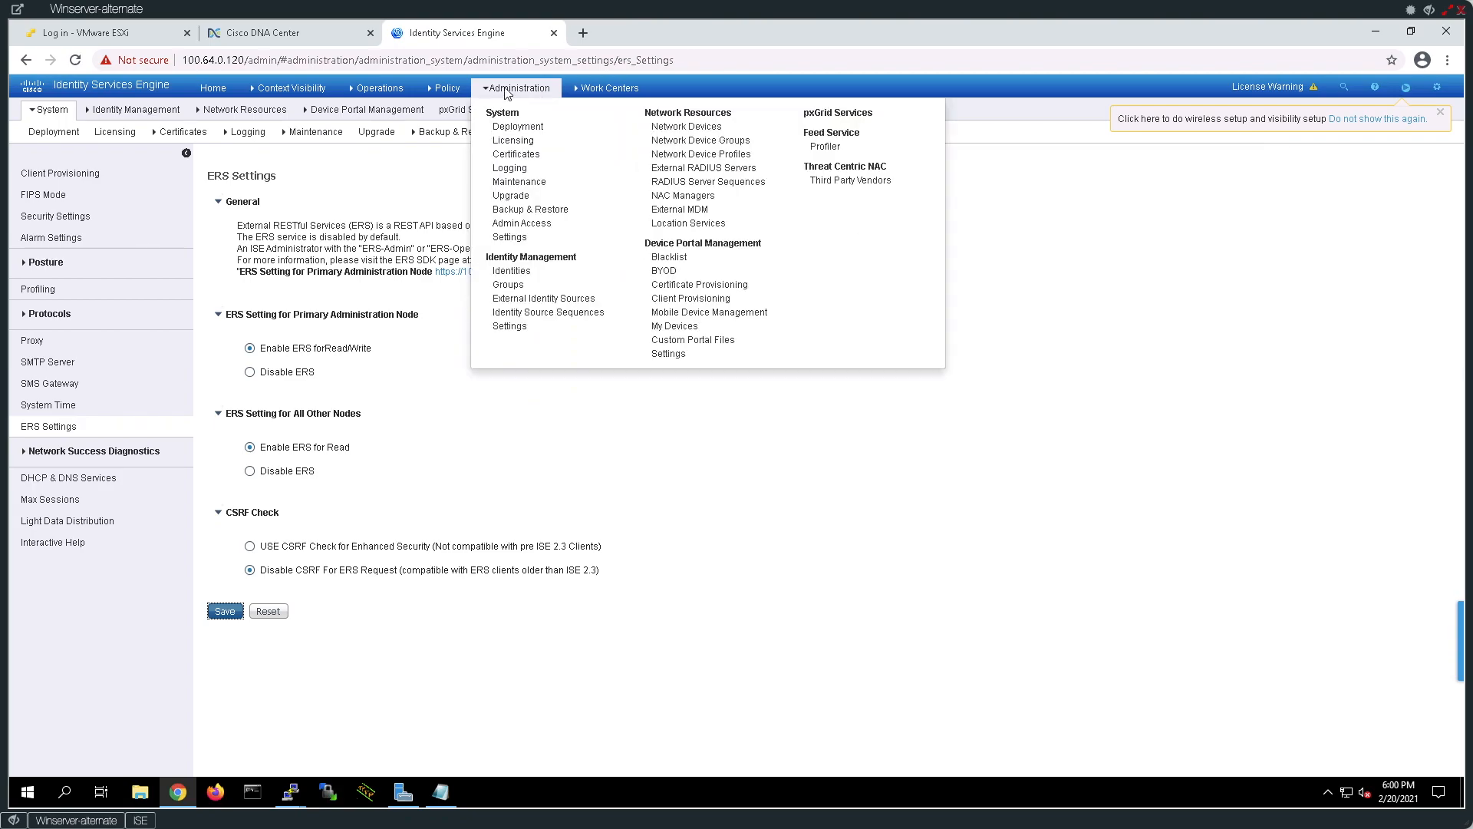
click(833, 117)
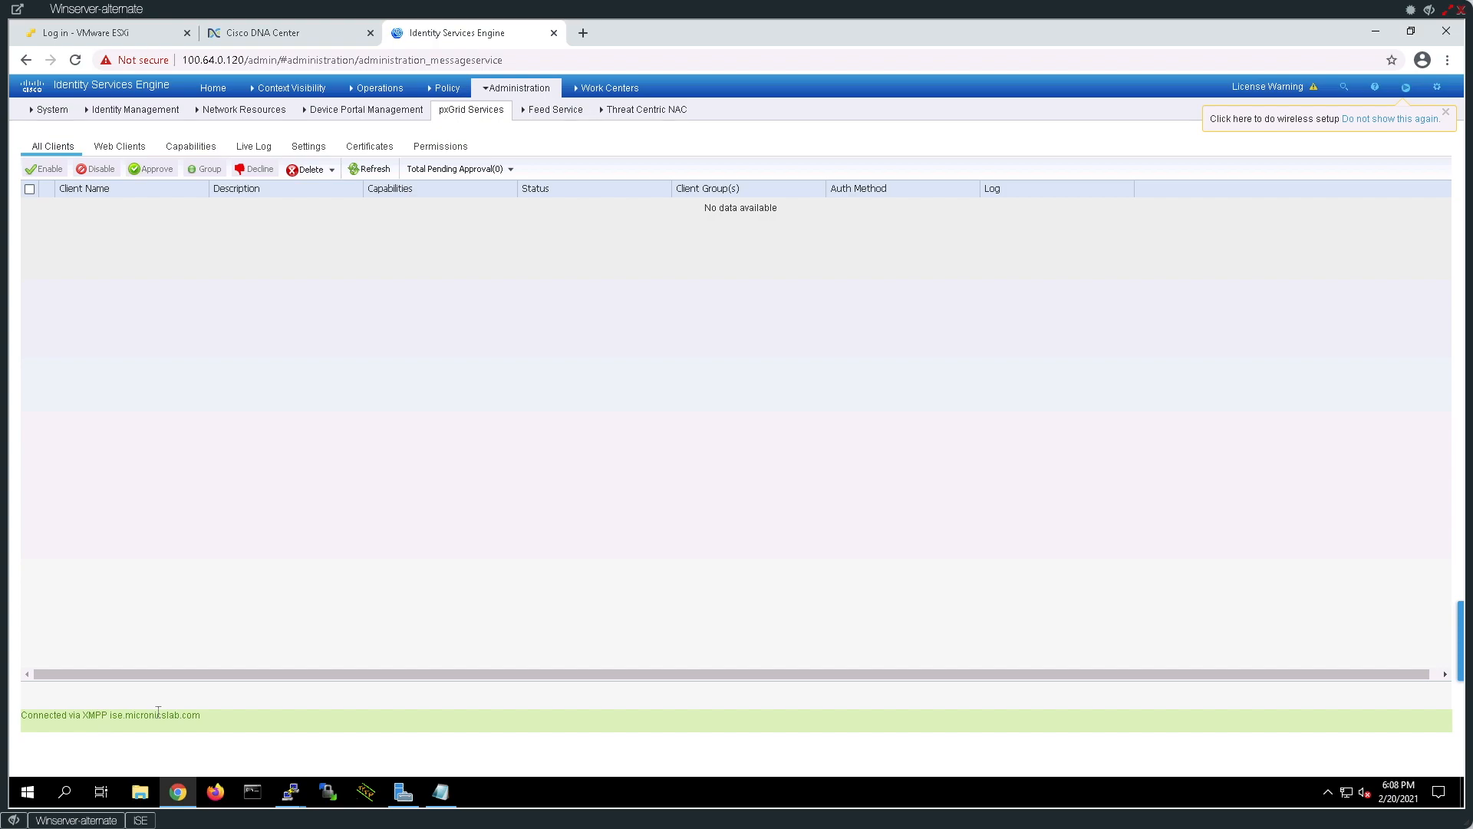
click(139, 820)
Rerun the ISE status check and highlight the four pxGrid services now running.
click(884, 476)
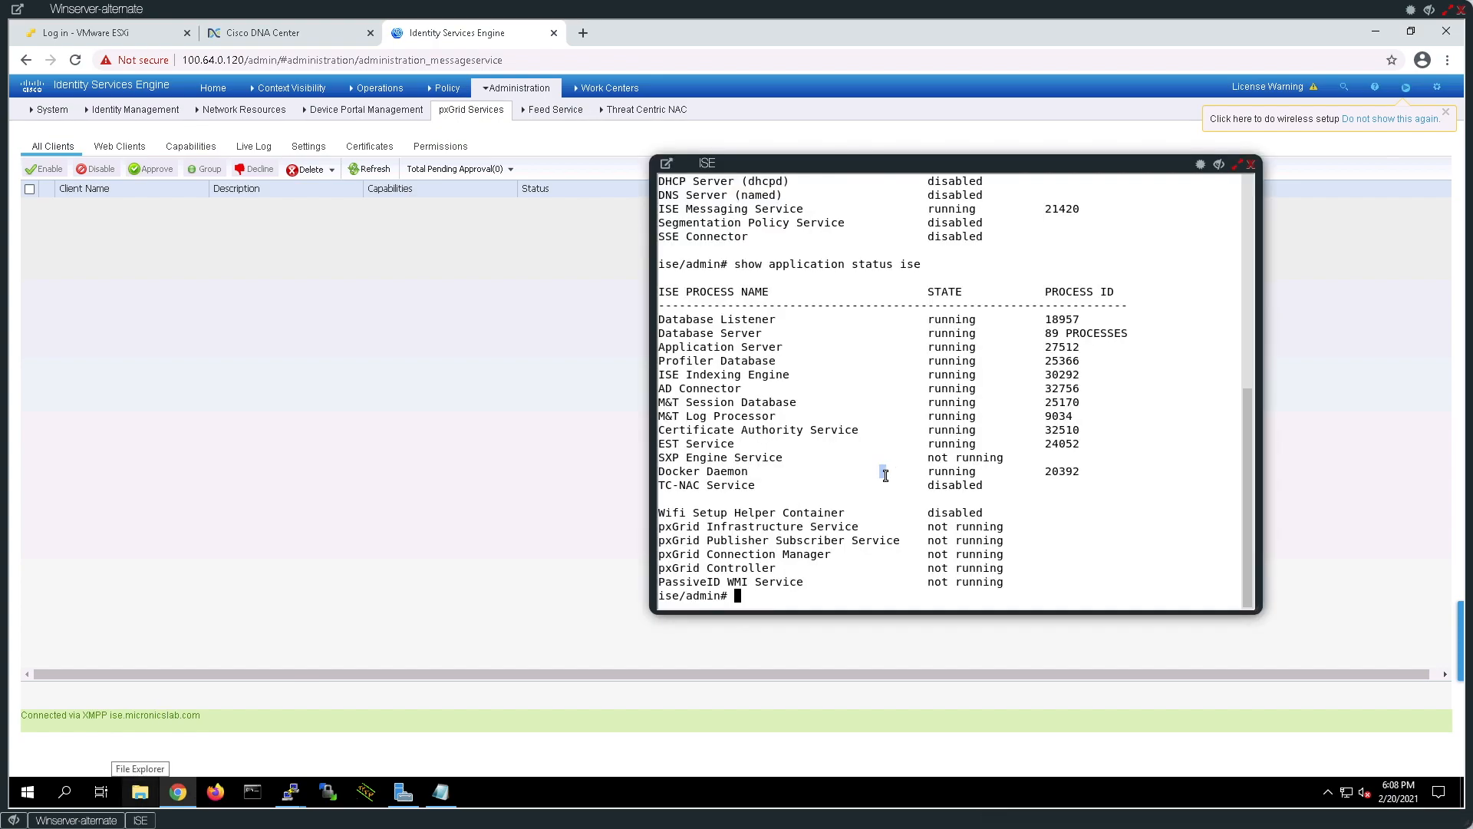
key(Up)
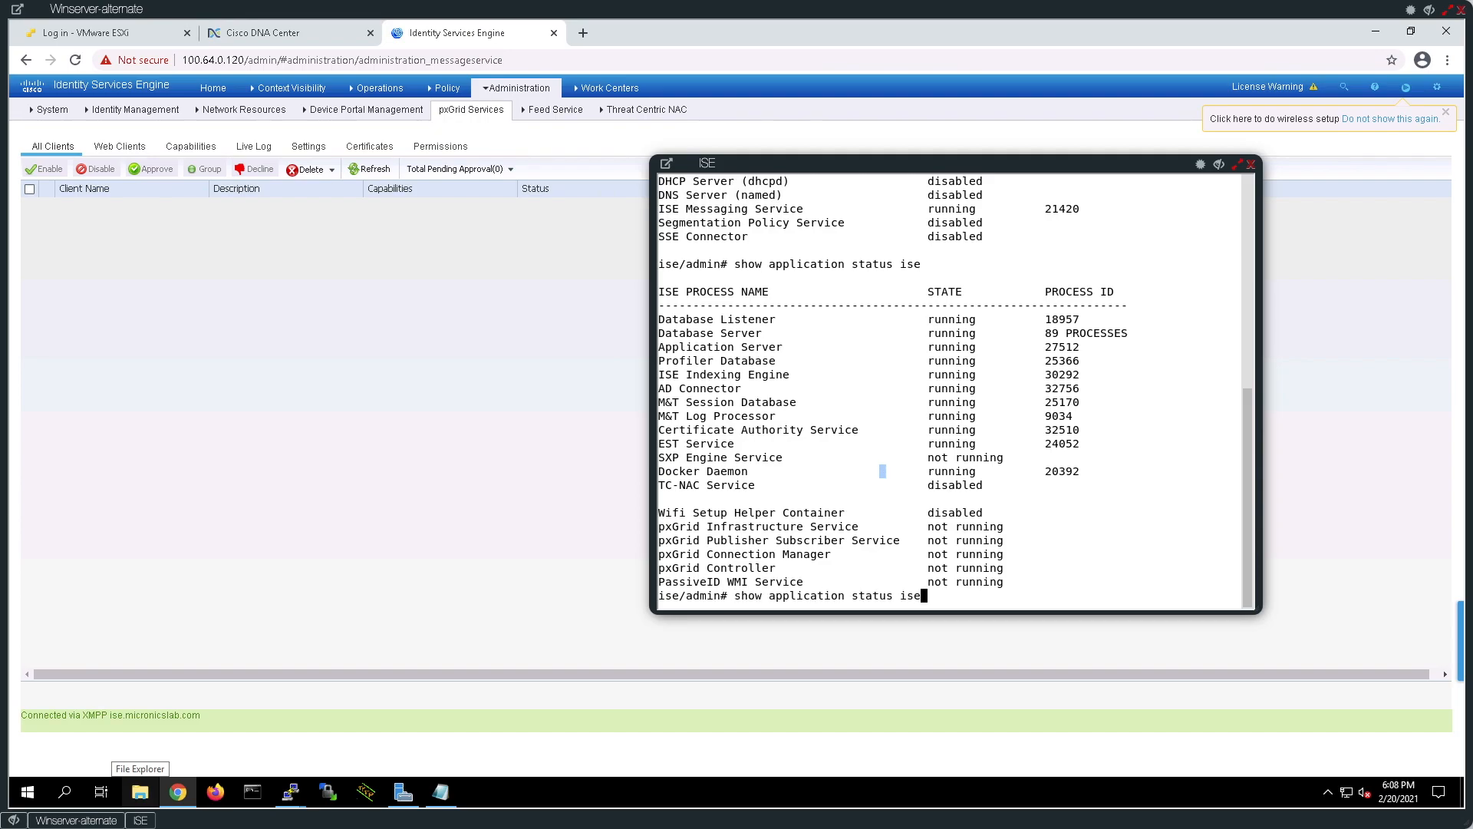
key(Return)
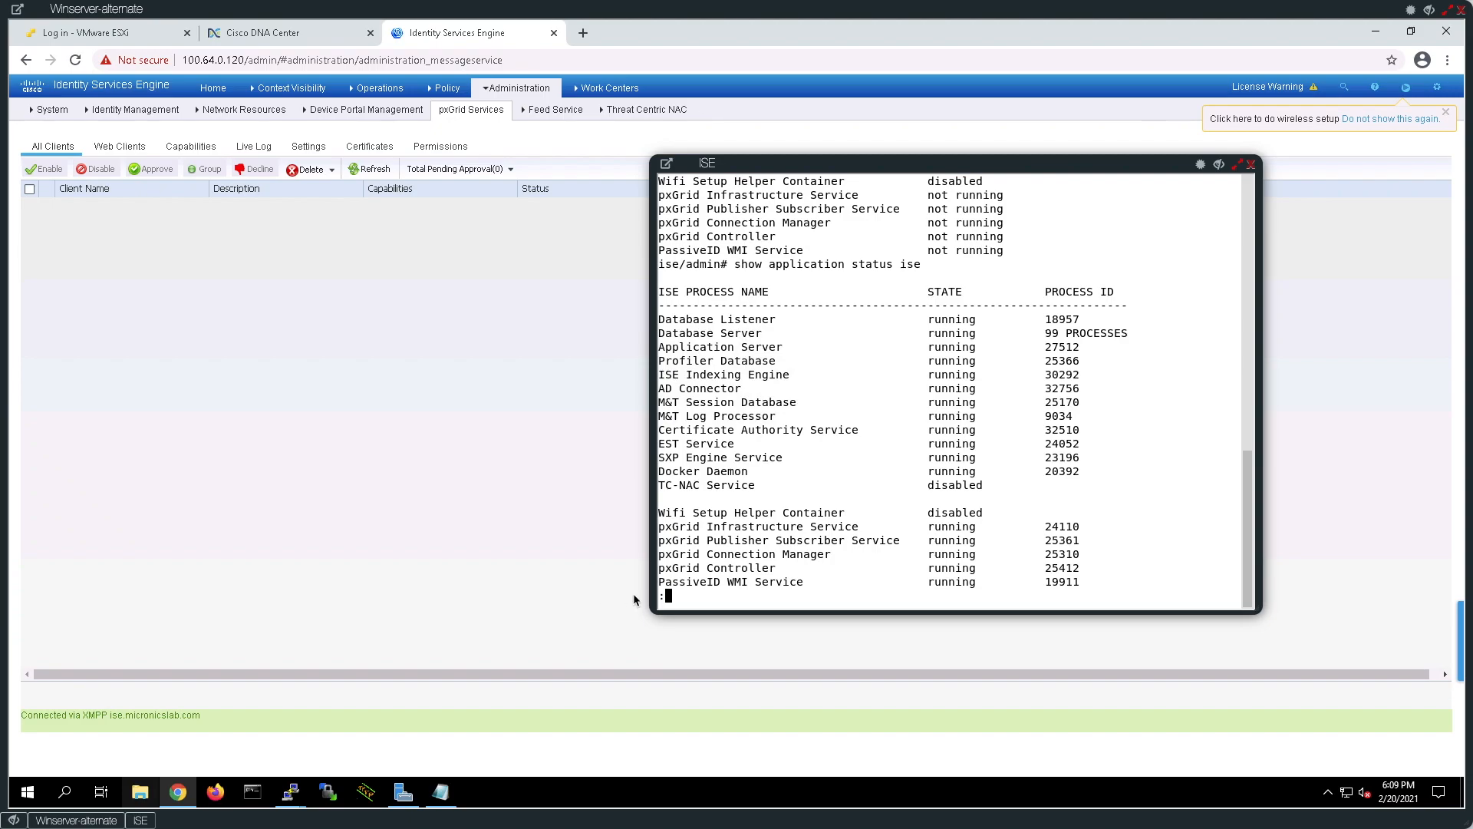
drag(1098, 570, 664, 531)
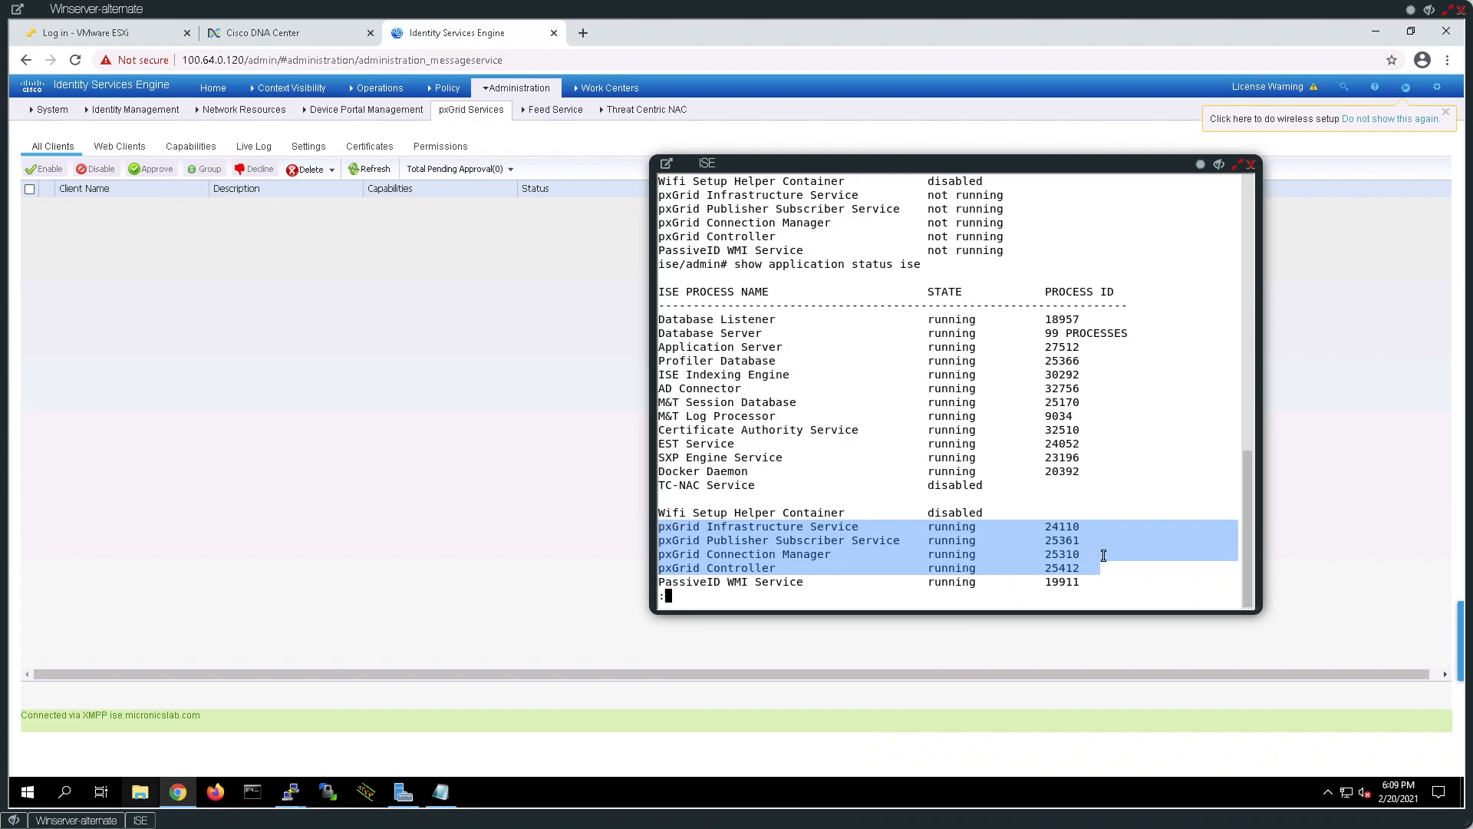
Enable pxGrid auto-approval of certificate-based accounts and password-based account creation, save, and return to All Clients.
key(q)
click(459, 461)
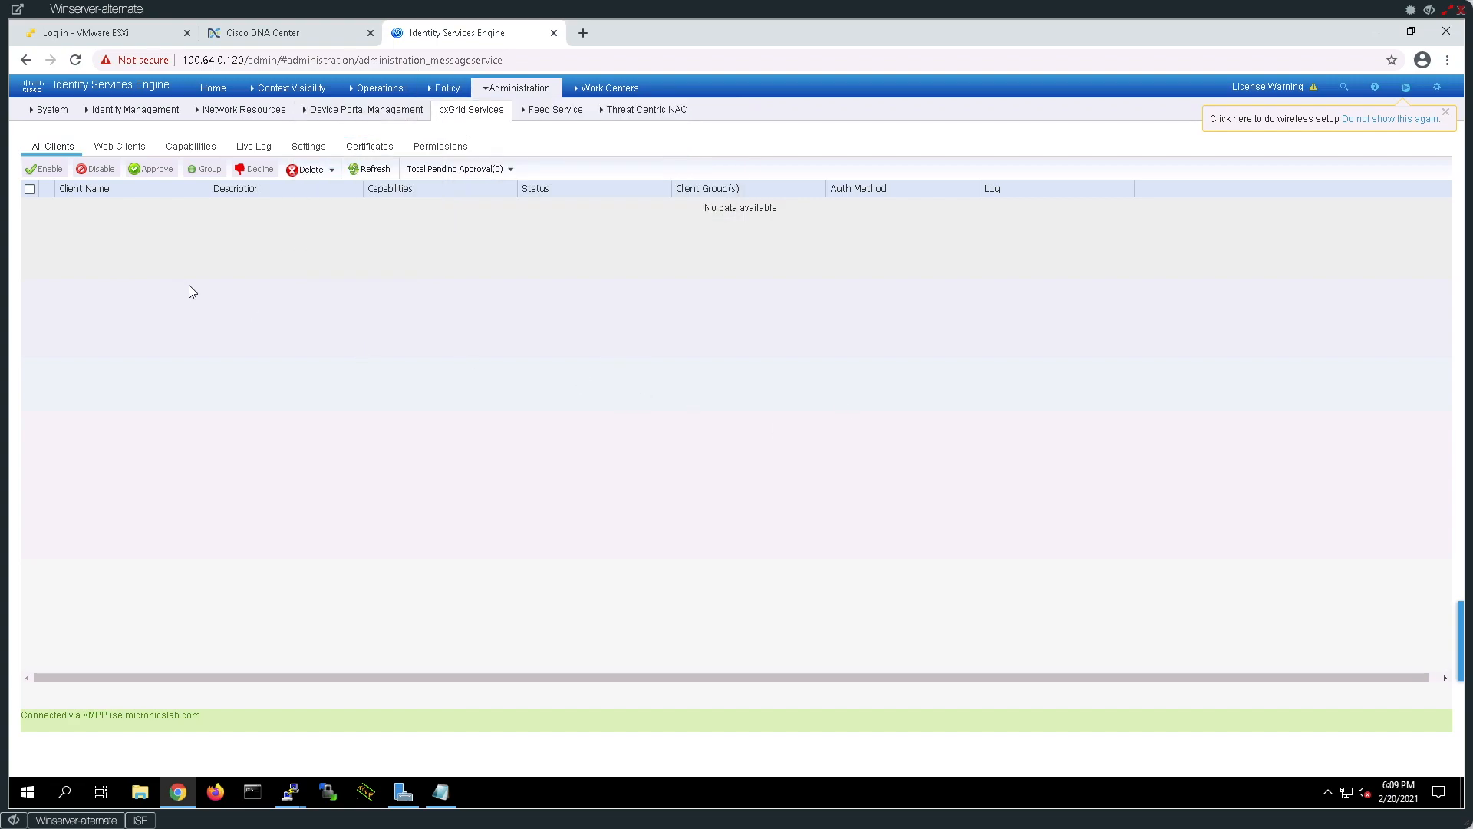
click(306, 148)
click(44, 203)
click(45, 219)
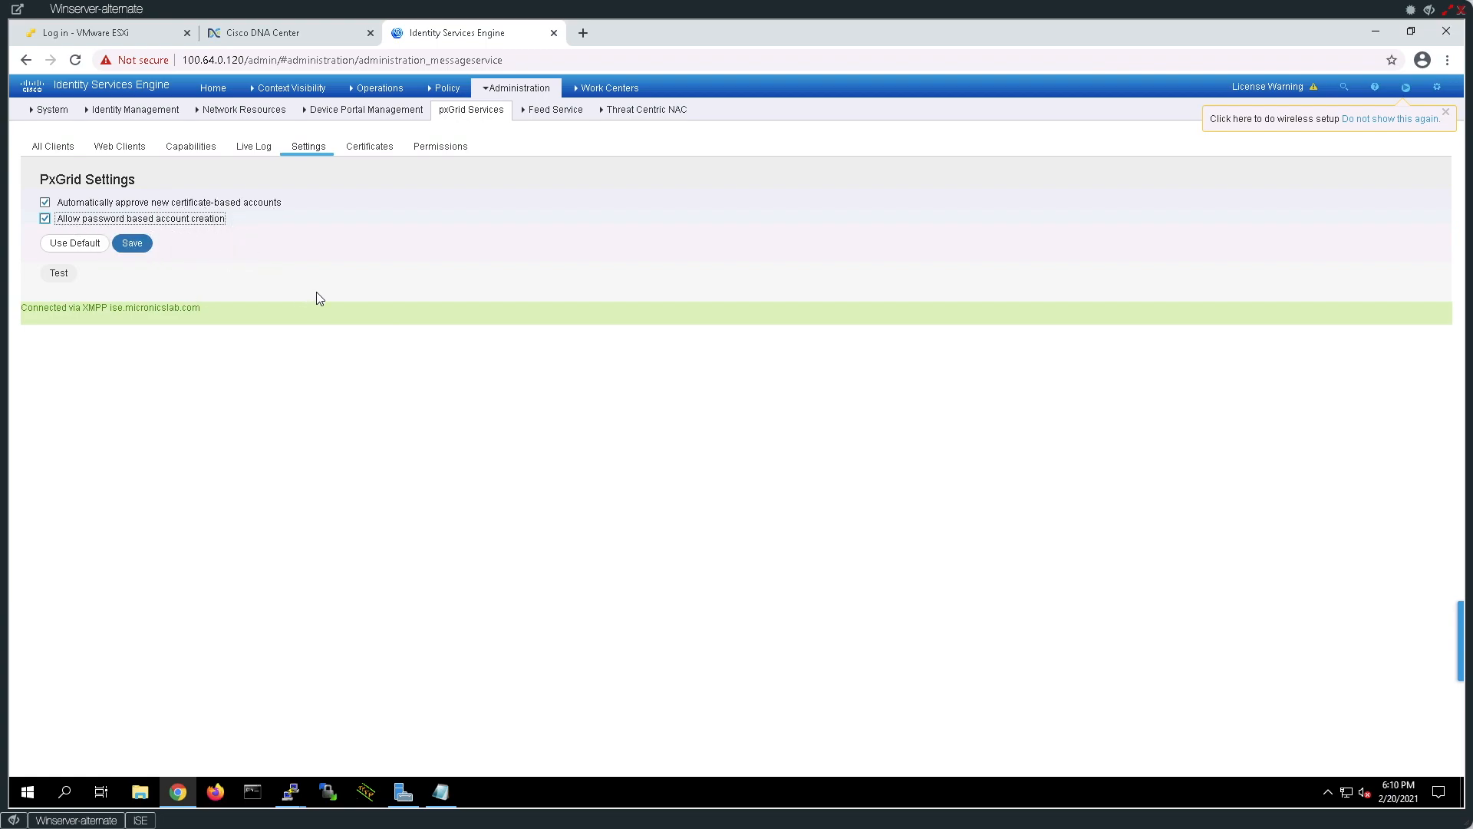
click(132, 243)
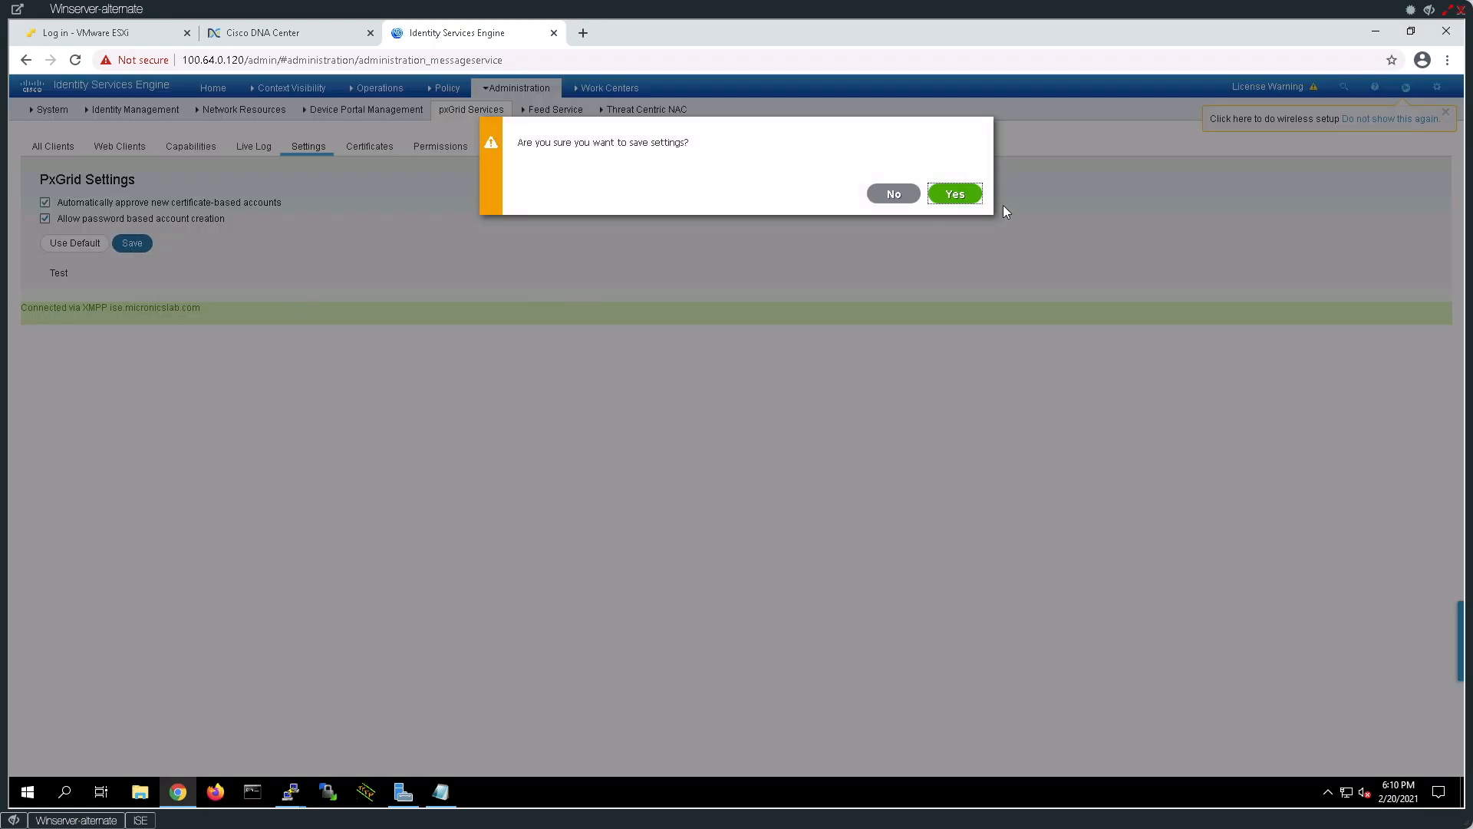
click(954, 194)
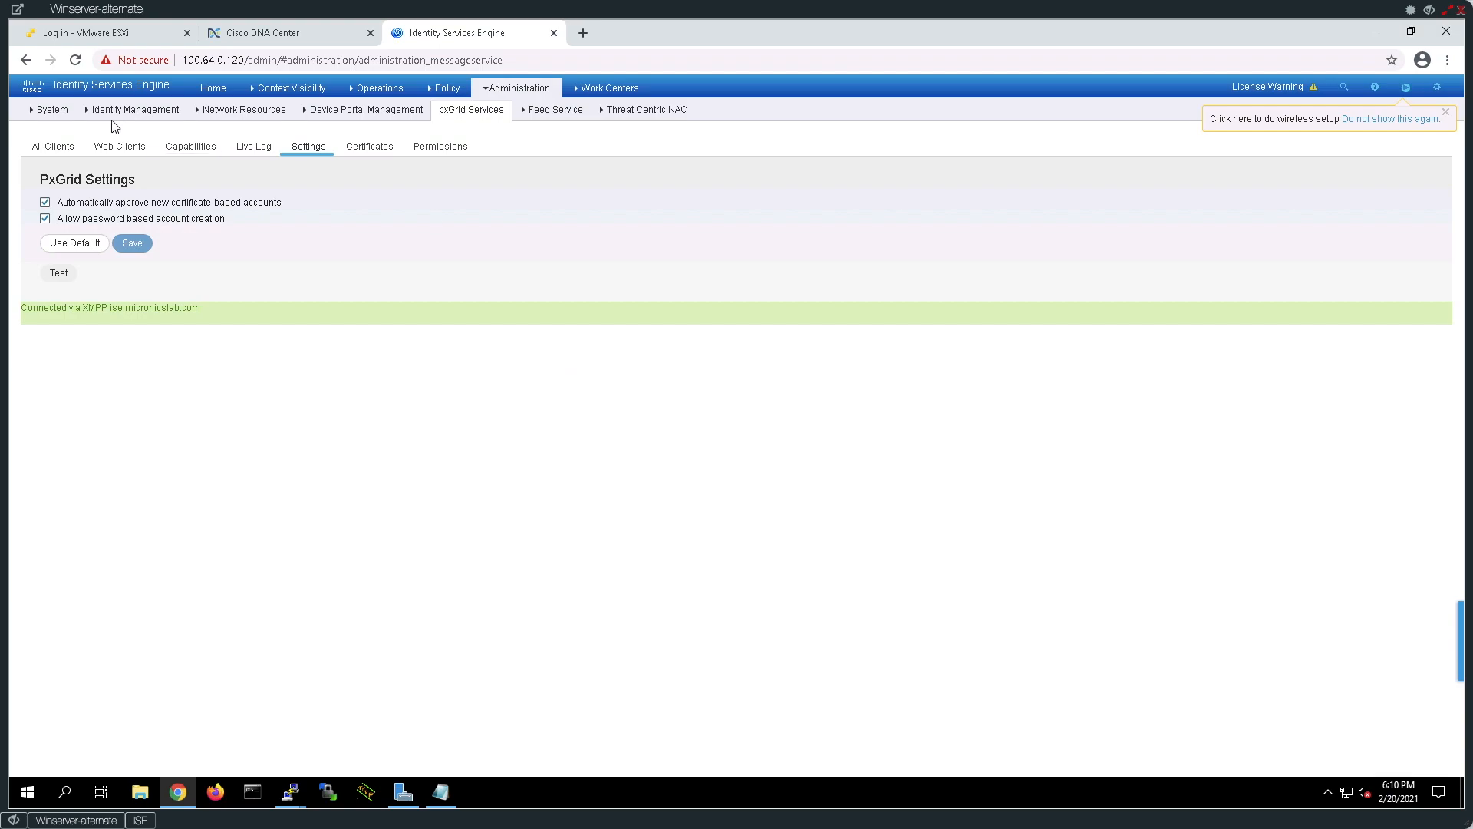
click(53, 146)
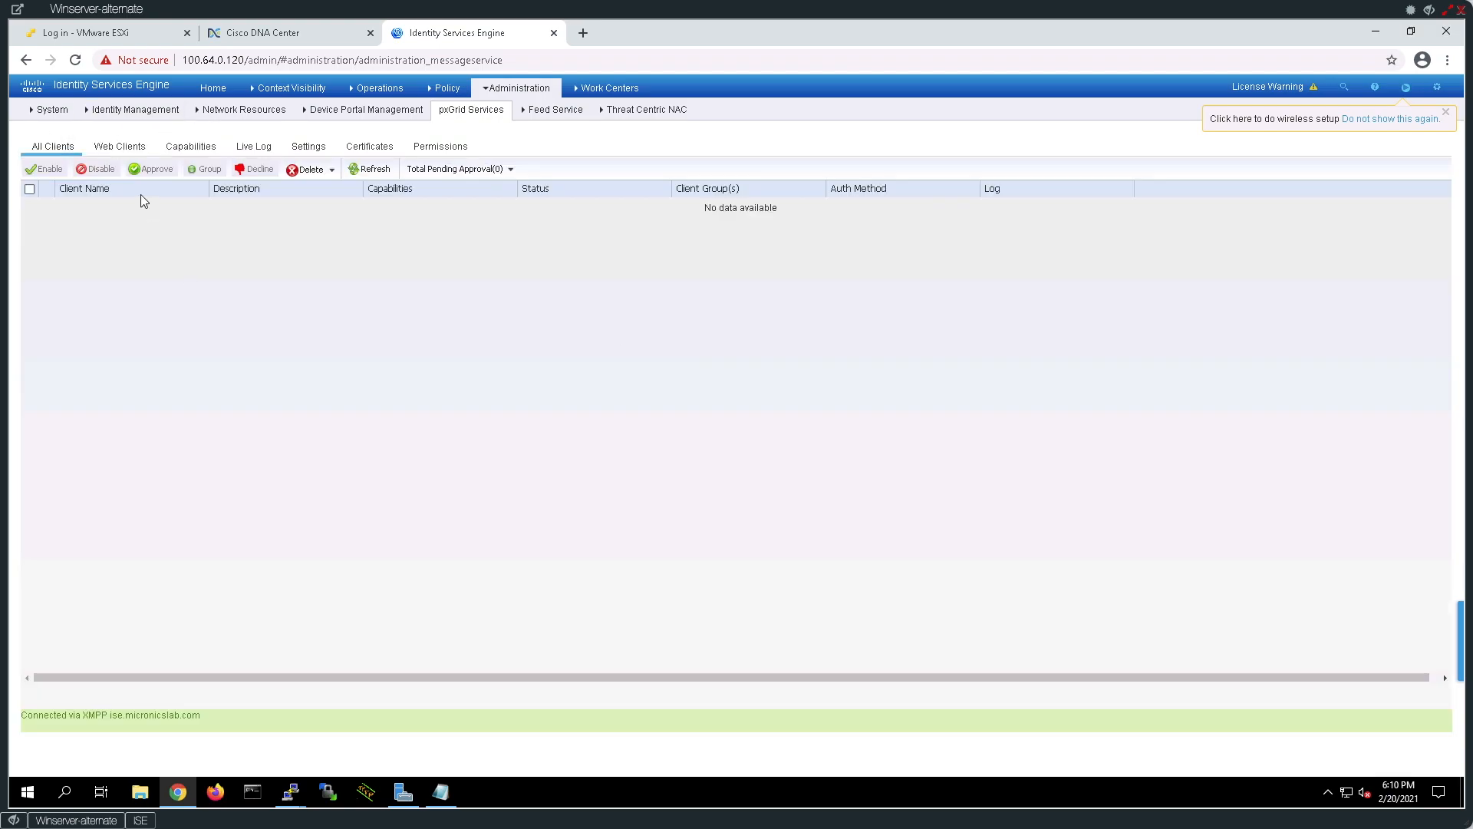
Refresh ISE's pxGrid client list, then open DNA Center's ISE configuration from the System 360 card.
click(371, 169)
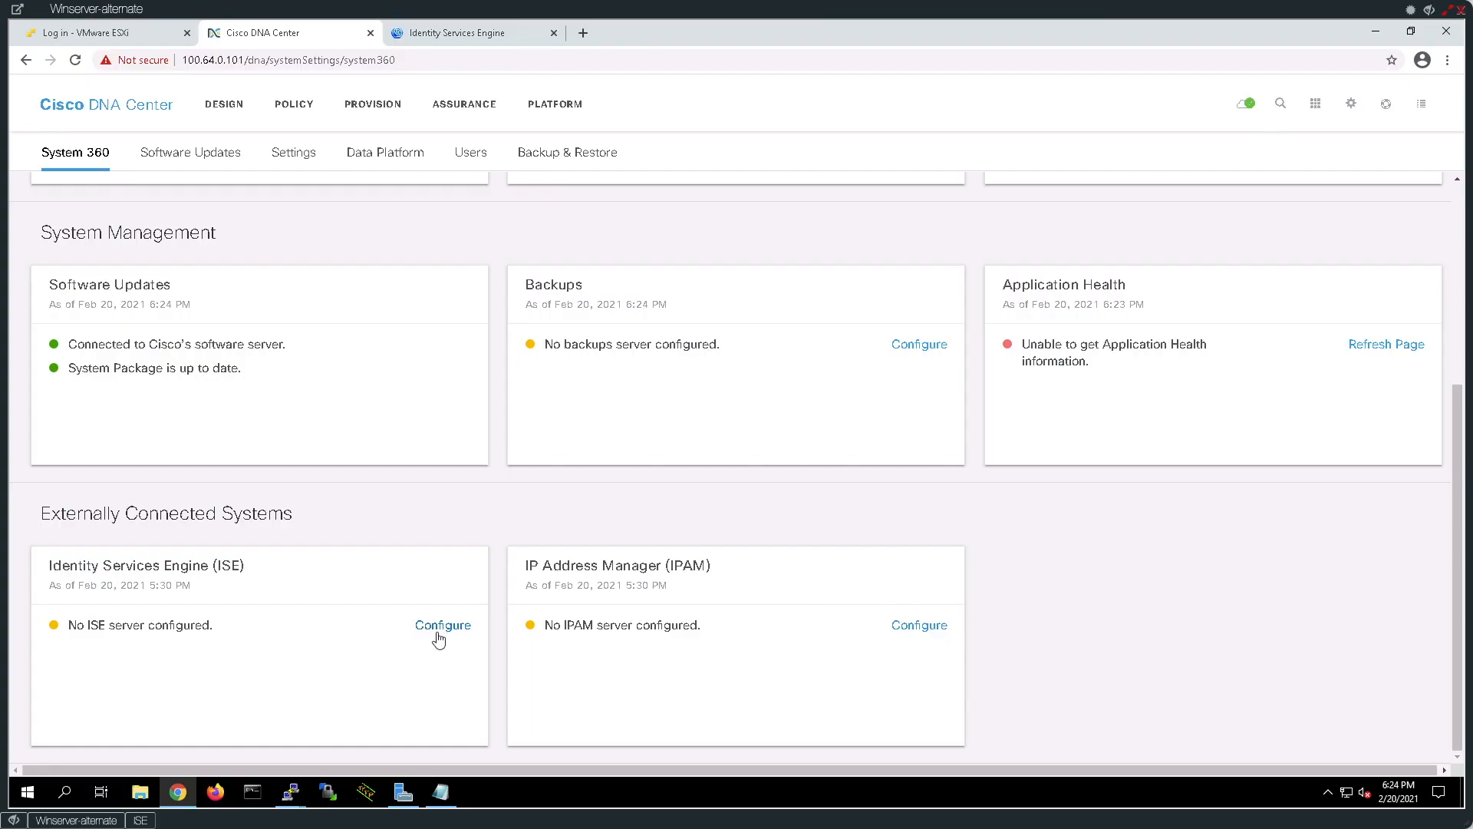
click(436, 634)
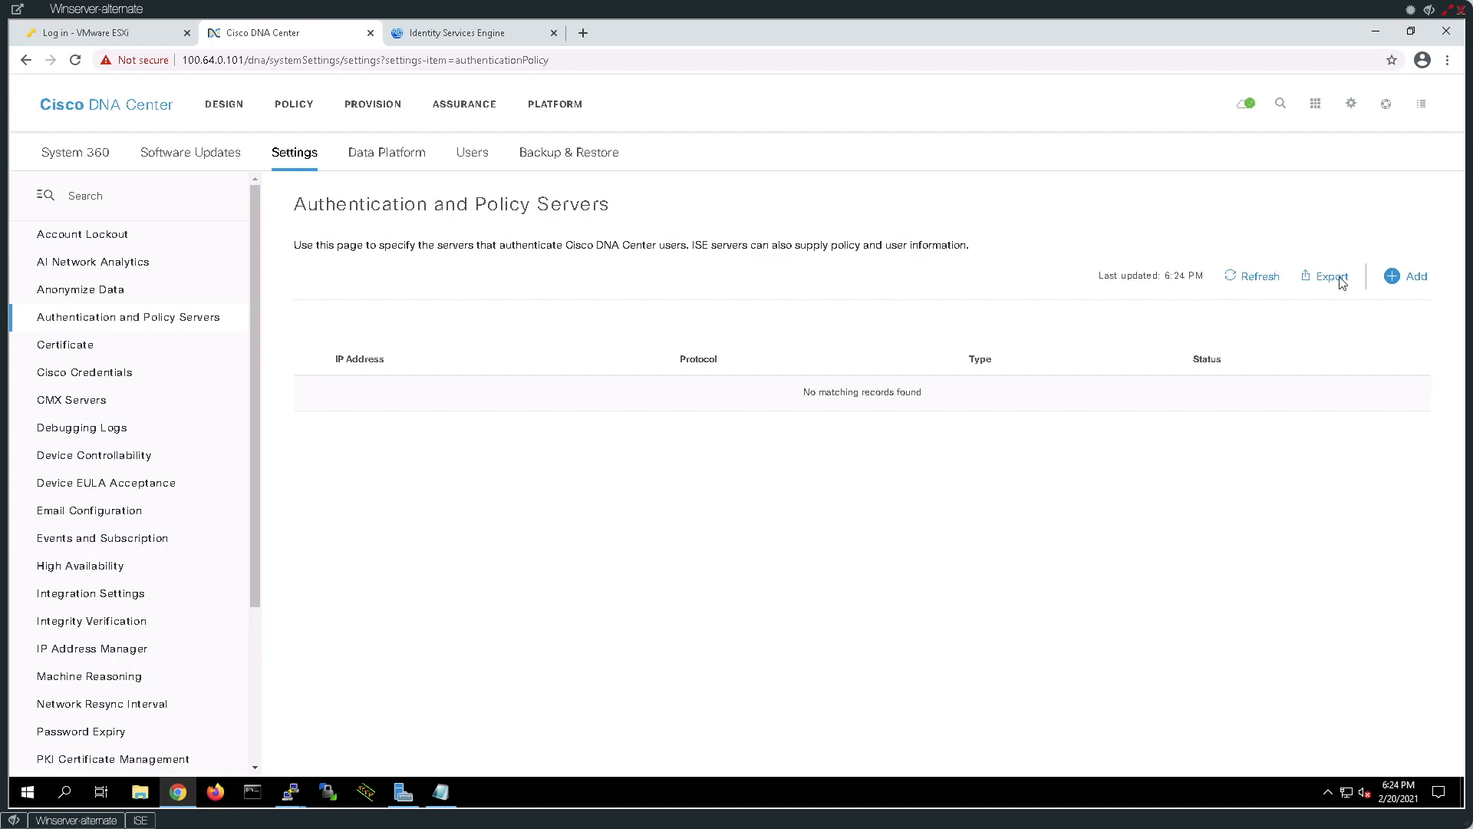
Add a new AAA server with IP 100.64.0.120 and its shared secret.
click(1391, 278)
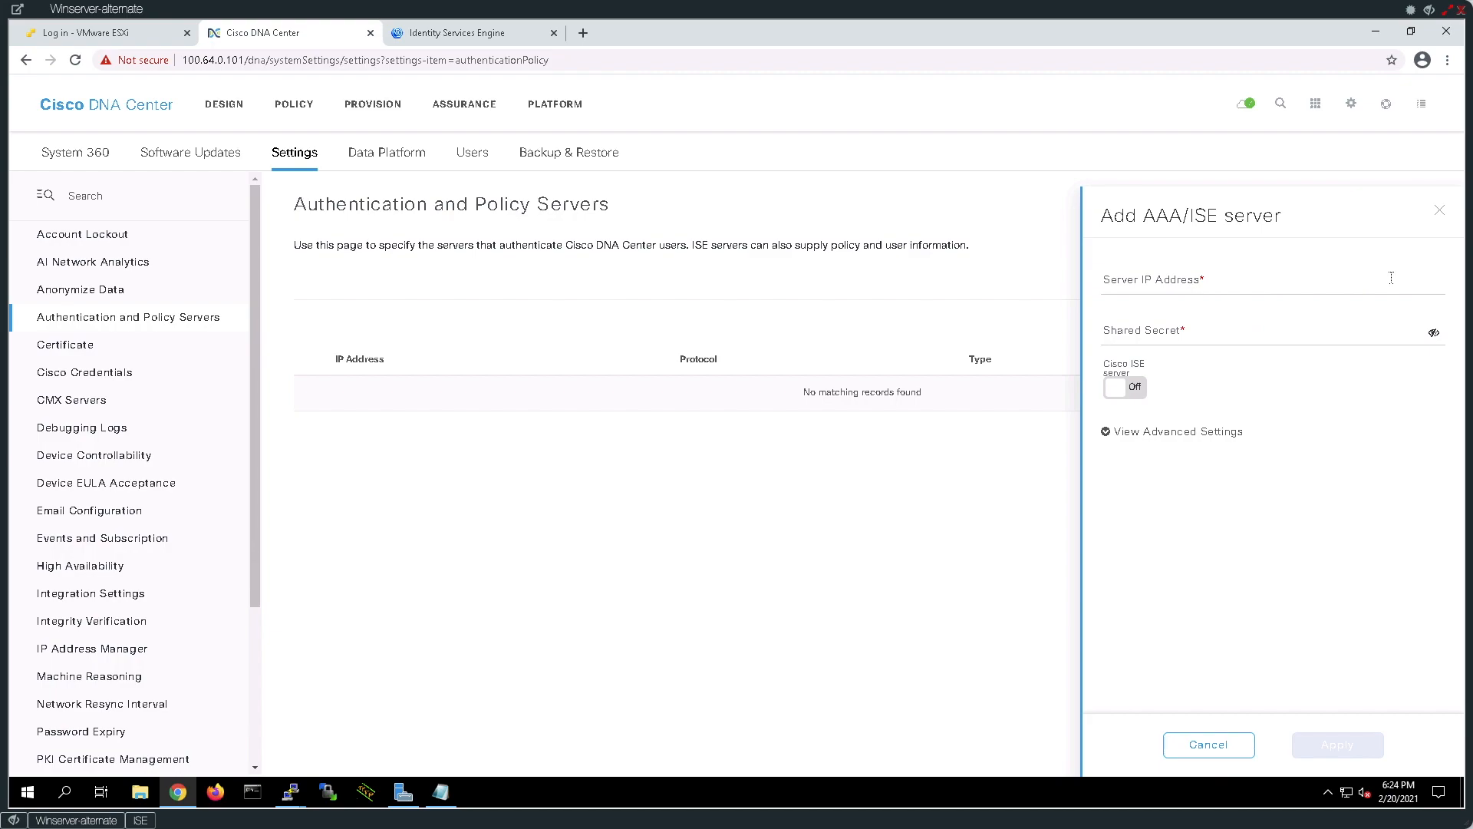
click(1152, 285)
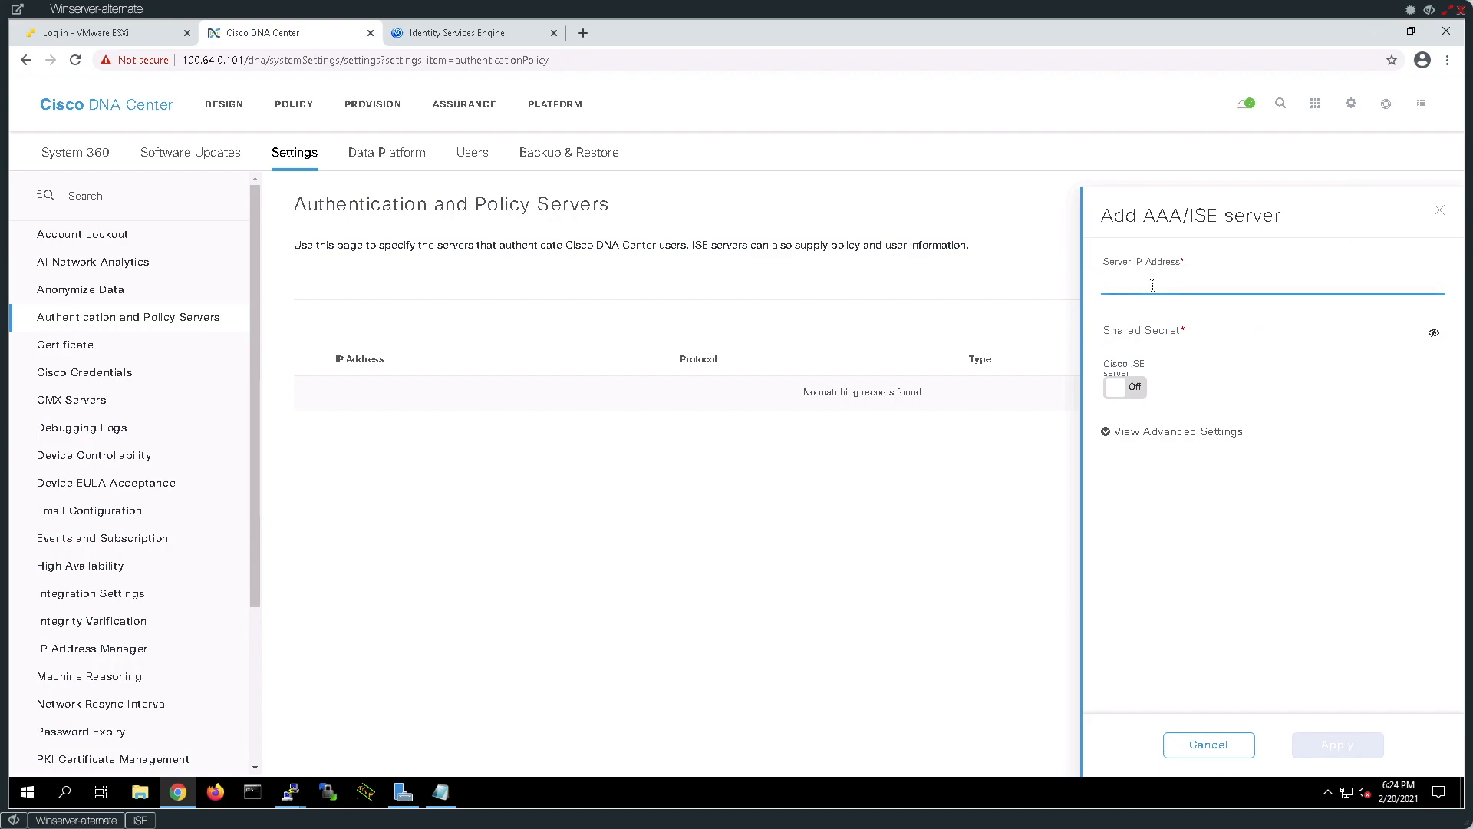
text(100.64.0.120)
key(Tab)
text(c)
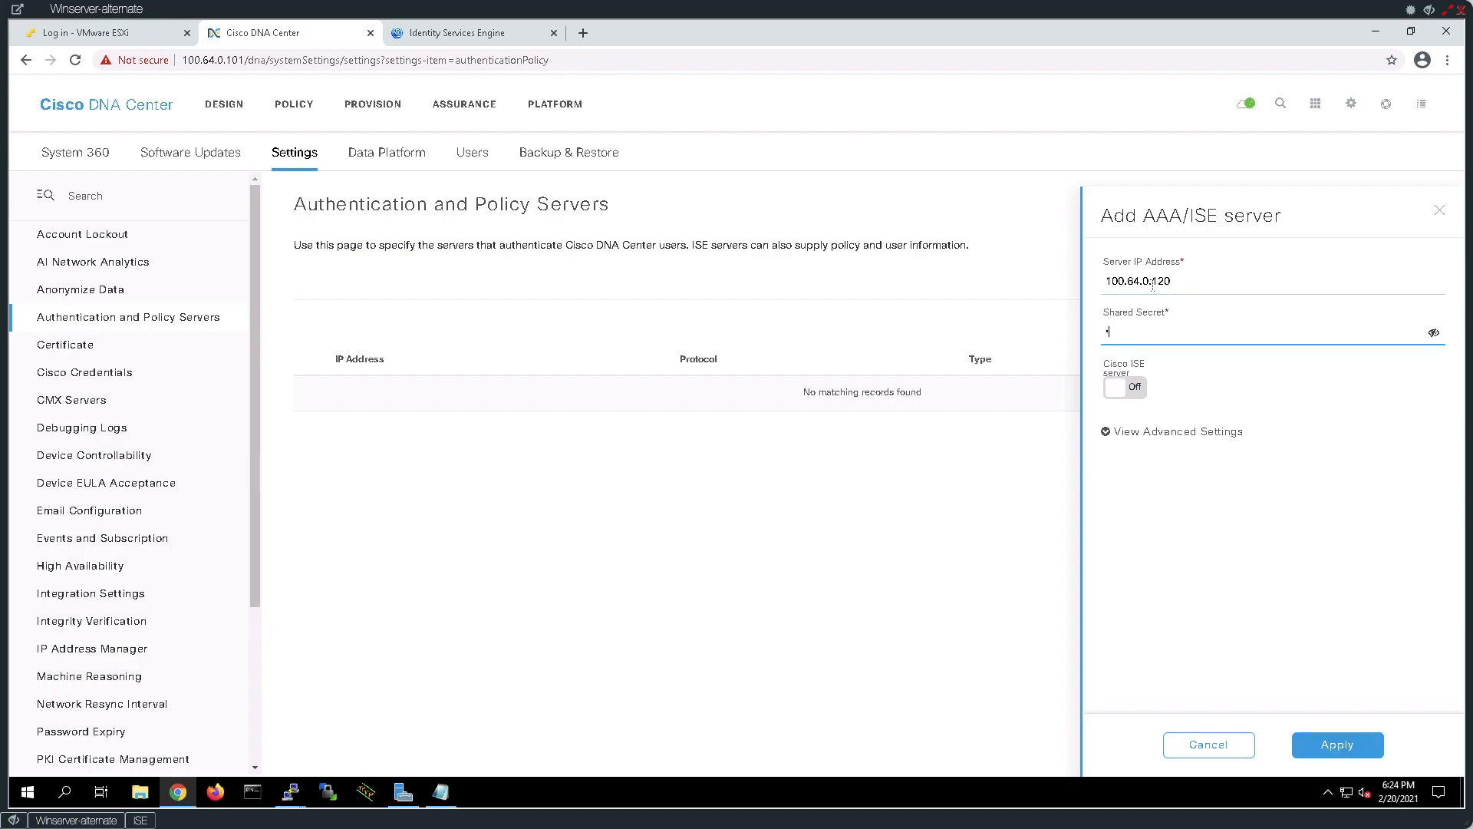
text(i)
text(sco1234)
Mark it as a Cisco ISE server with admin credentials, FQDN ise.micronicslab.com and subscriber DNAC1.3.3.6.
click(1133, 390)
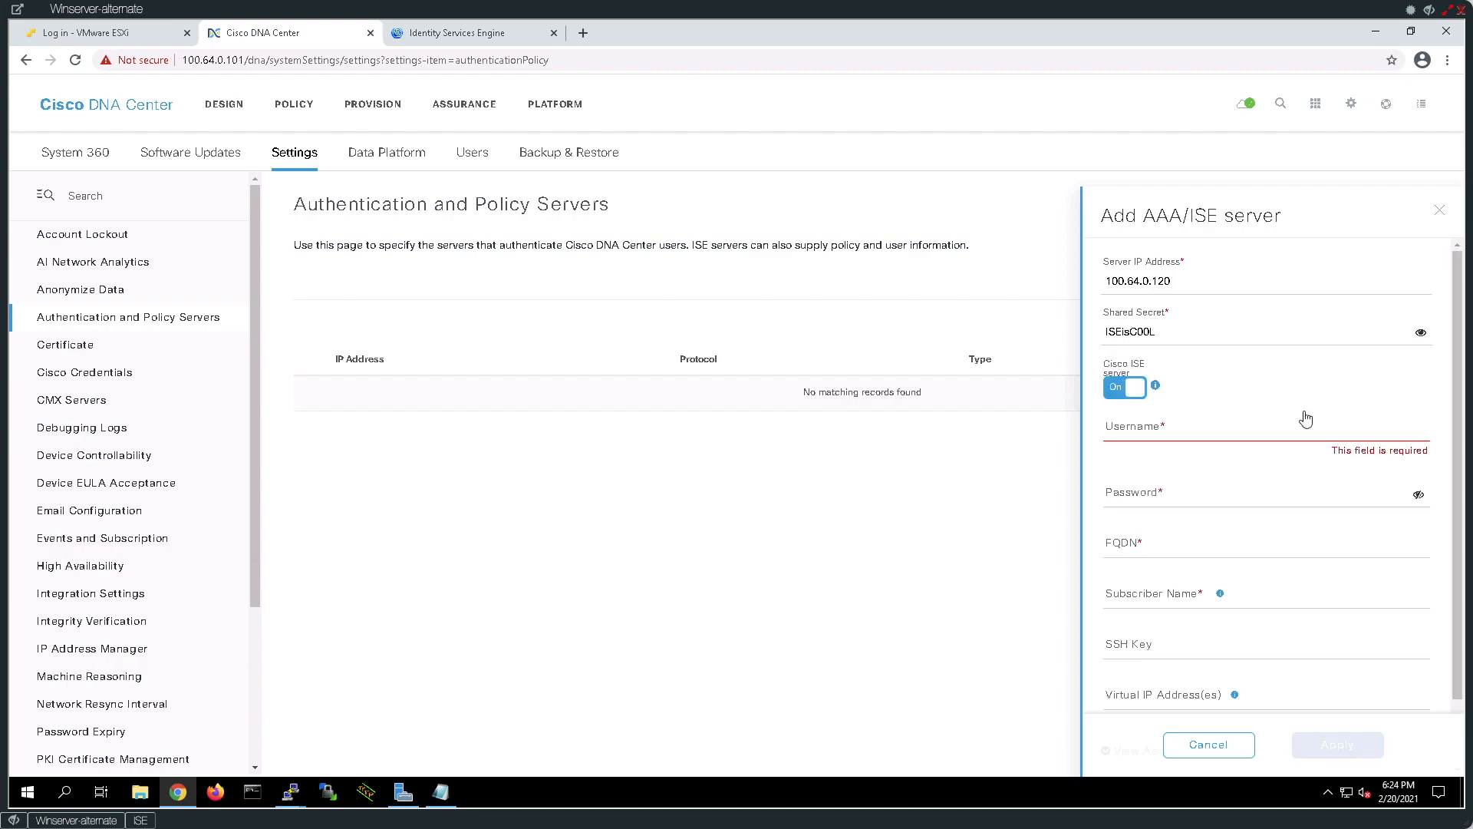
click(1131, 429)
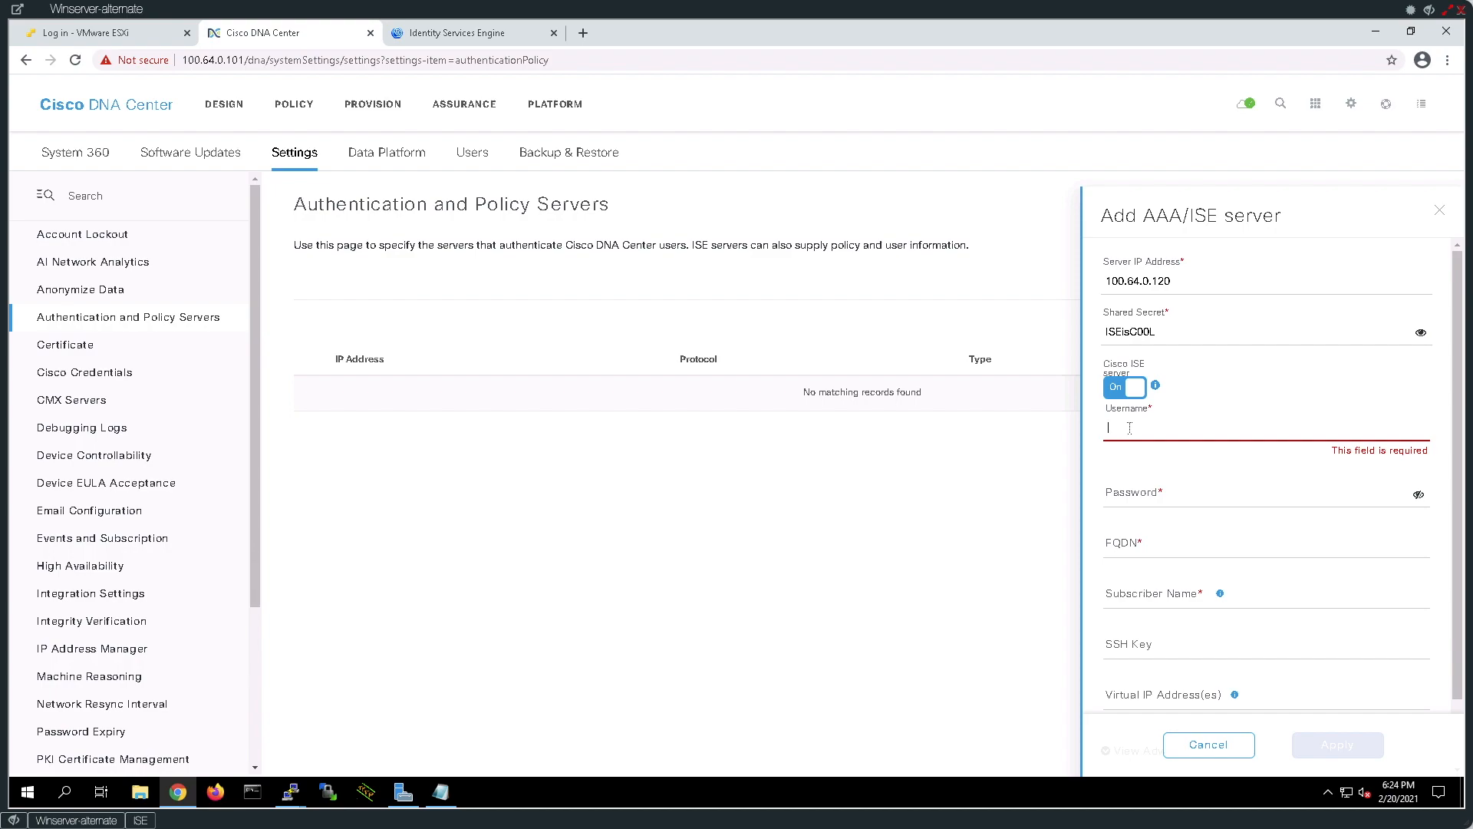
text(admin)
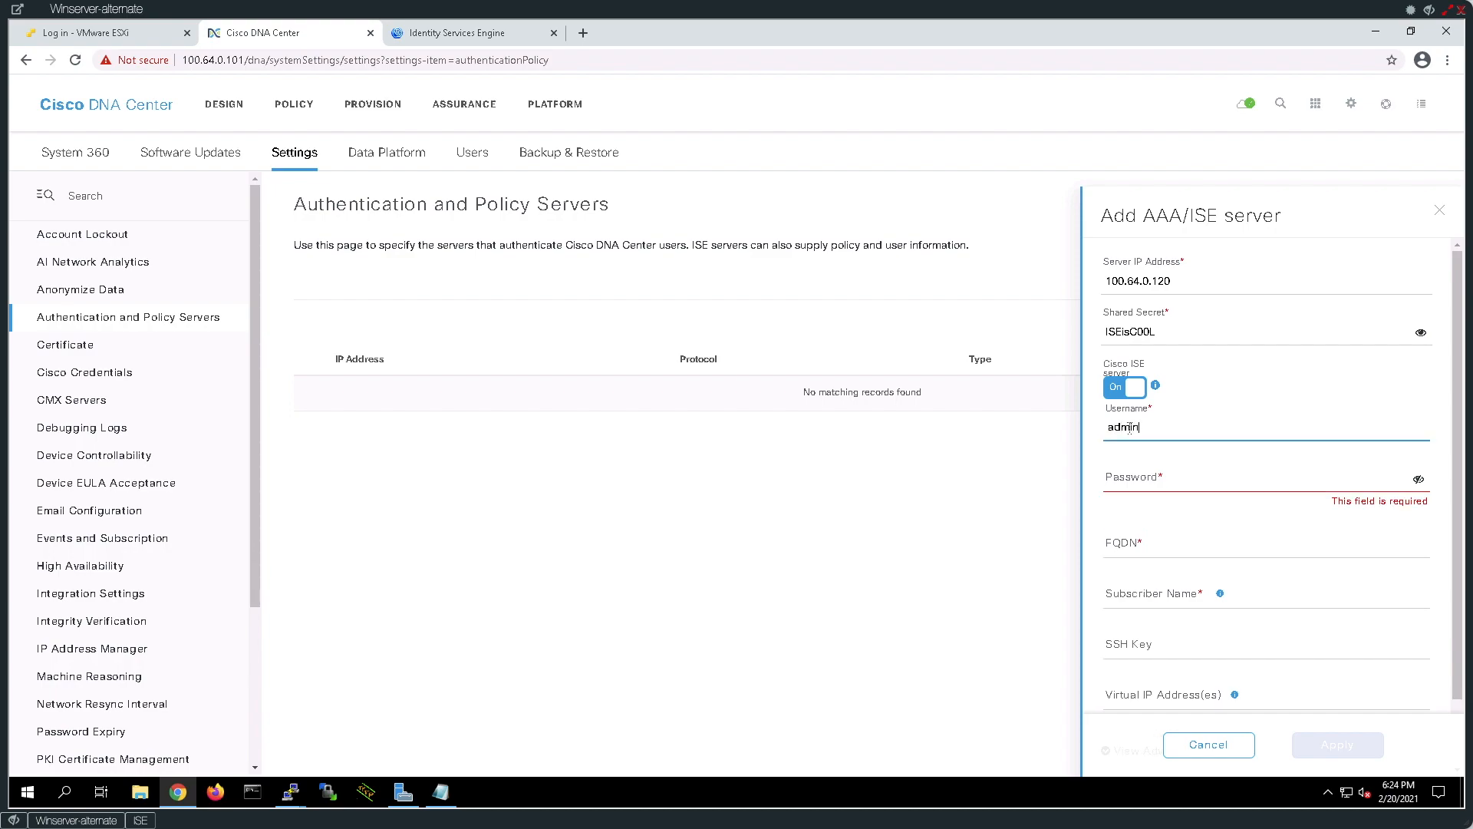
key(Tab)
text(ISE)
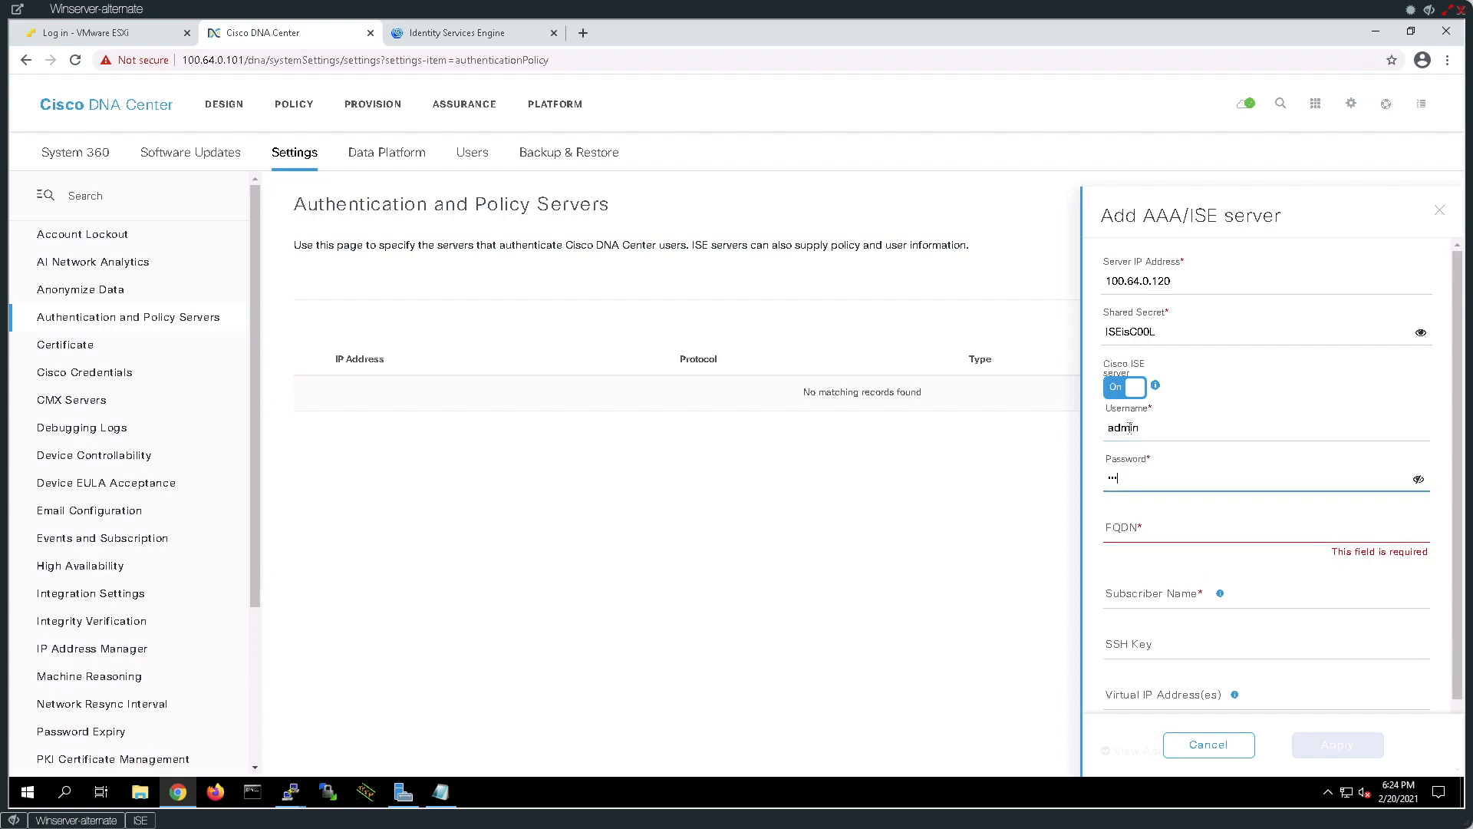
key(Tab)
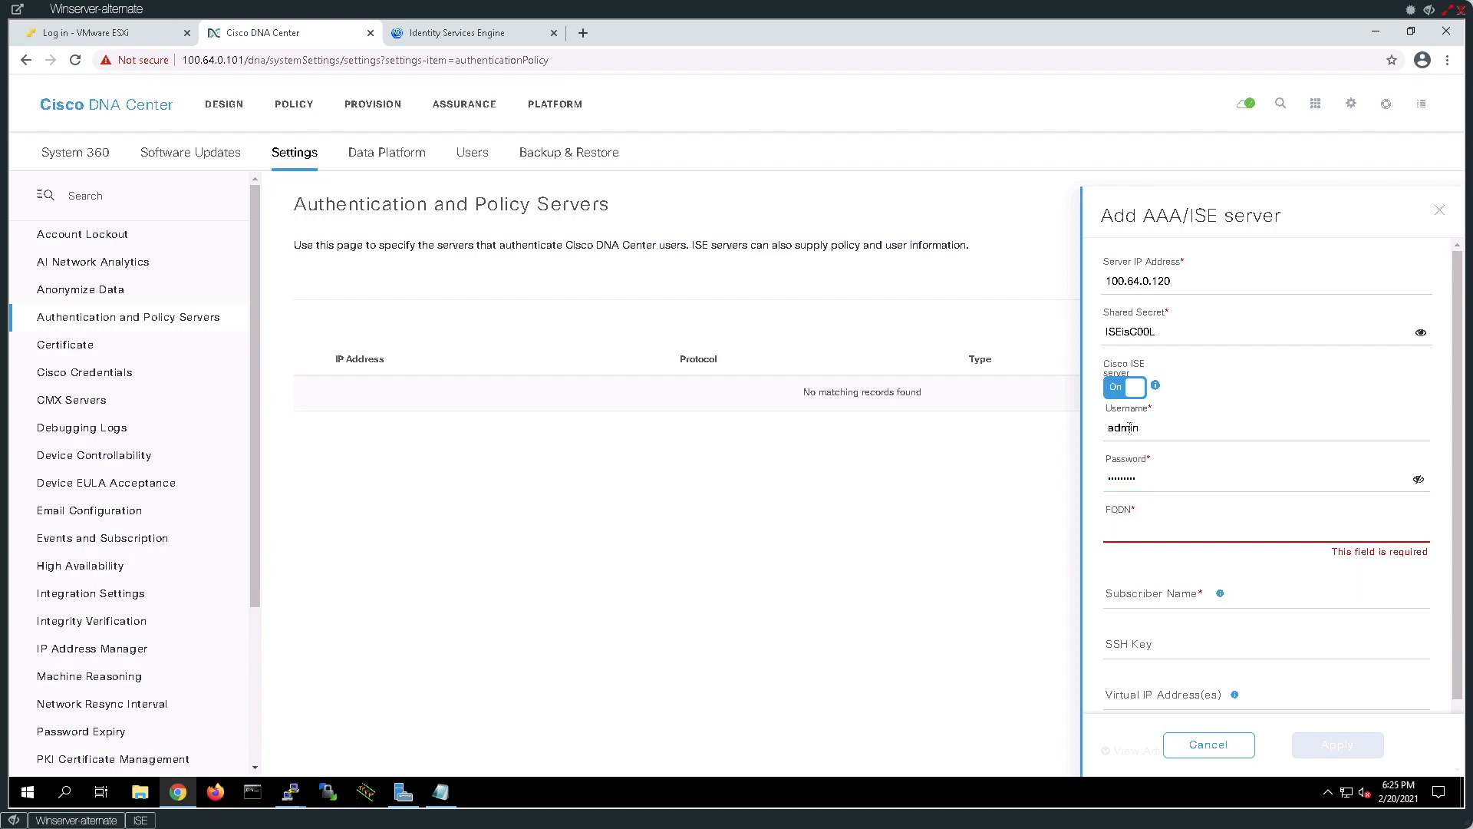
text(i)
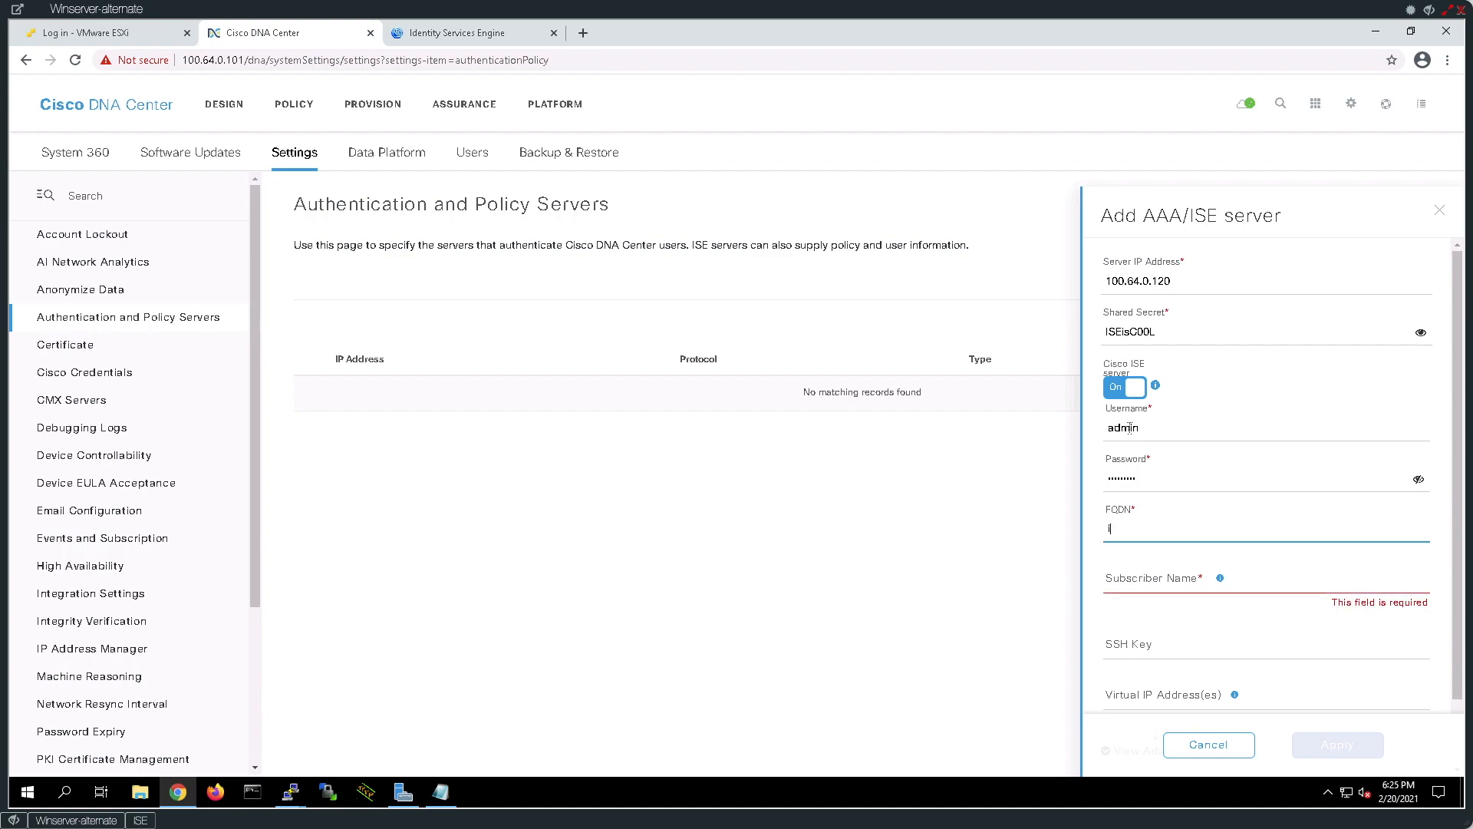
text(se.micronicslab.com)
key(Tab)
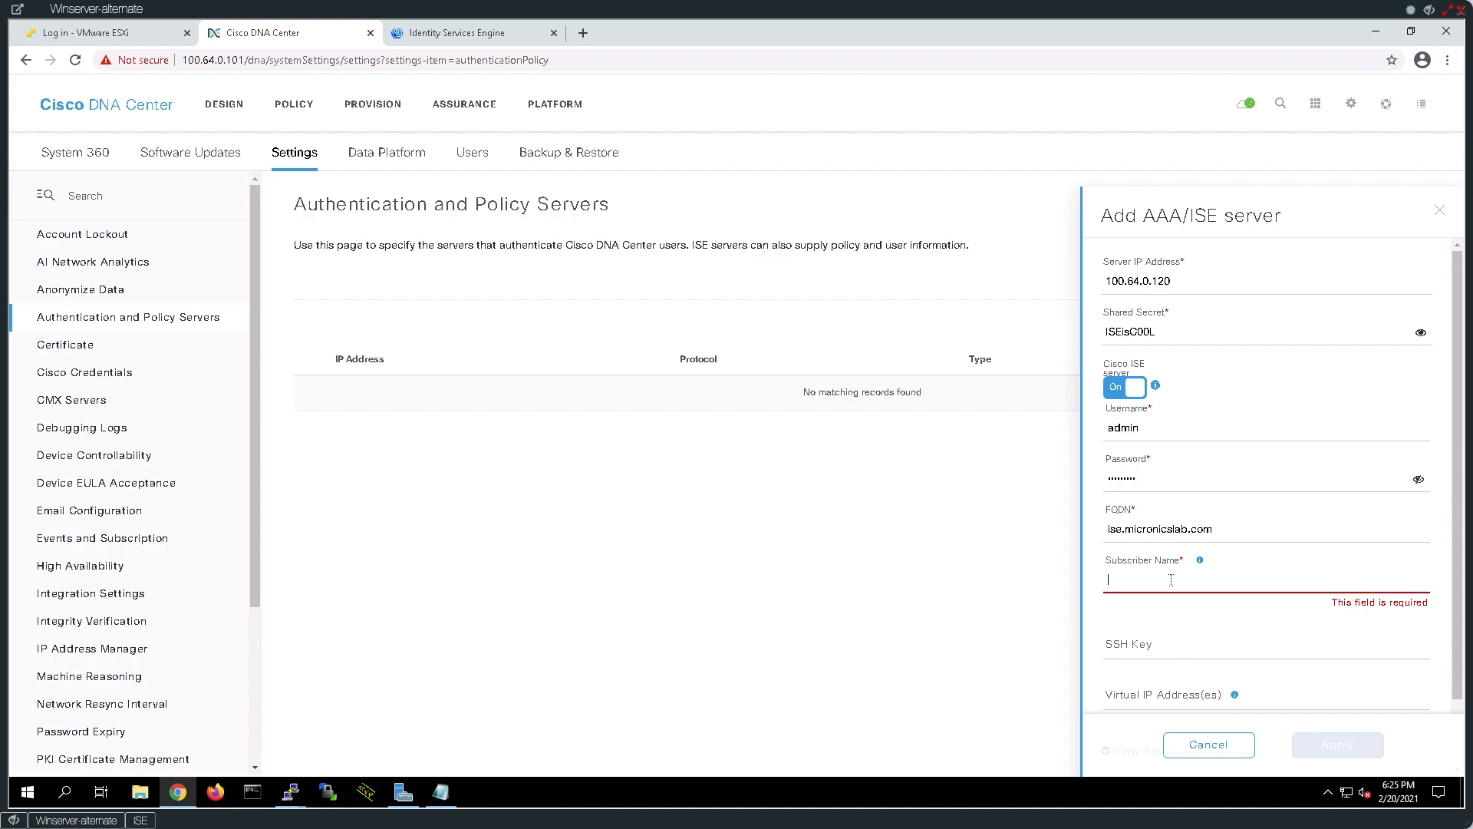
text(DNA)
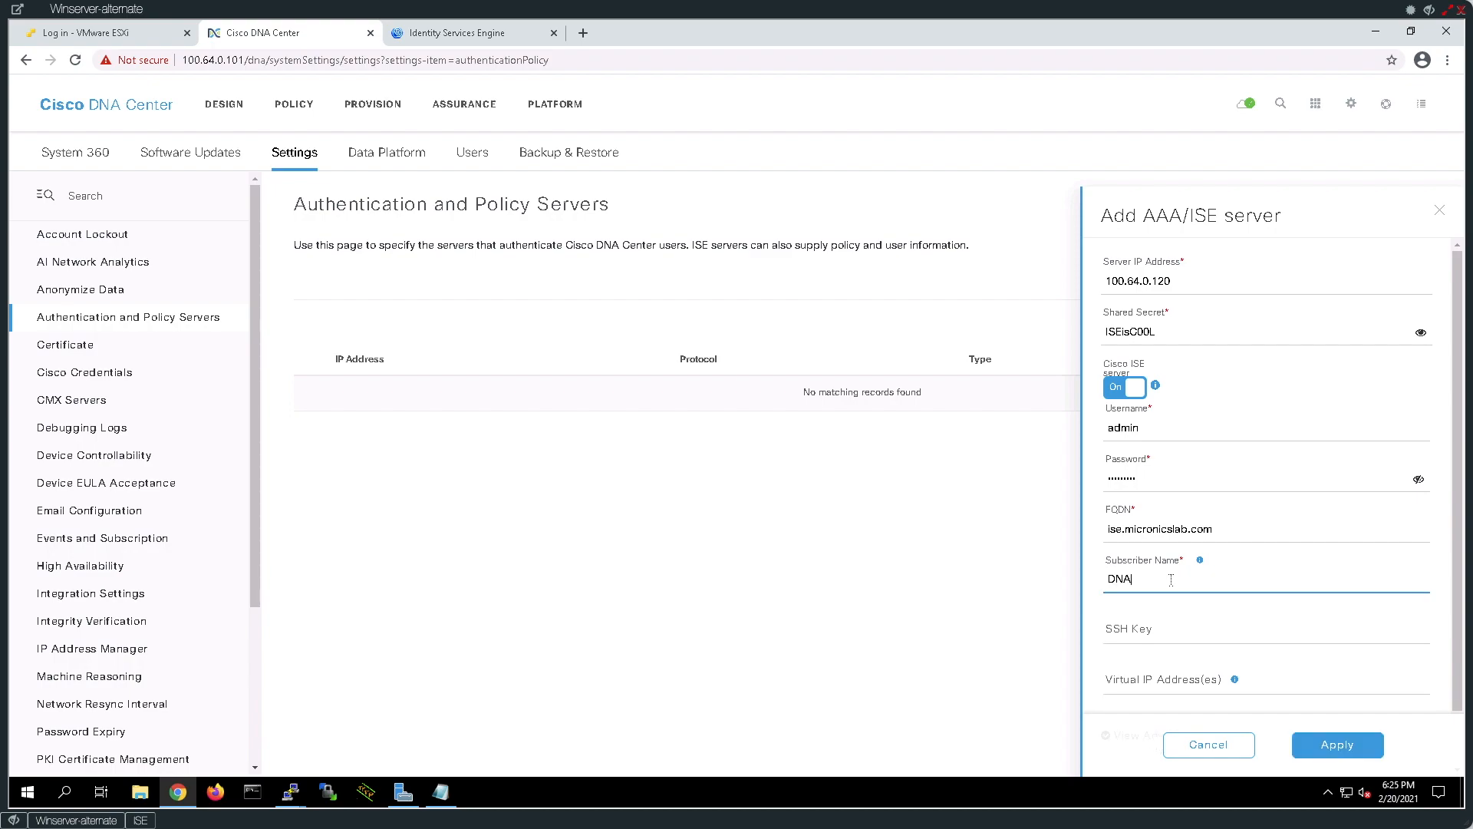
text(C1.3.3.6)
key(Tab)
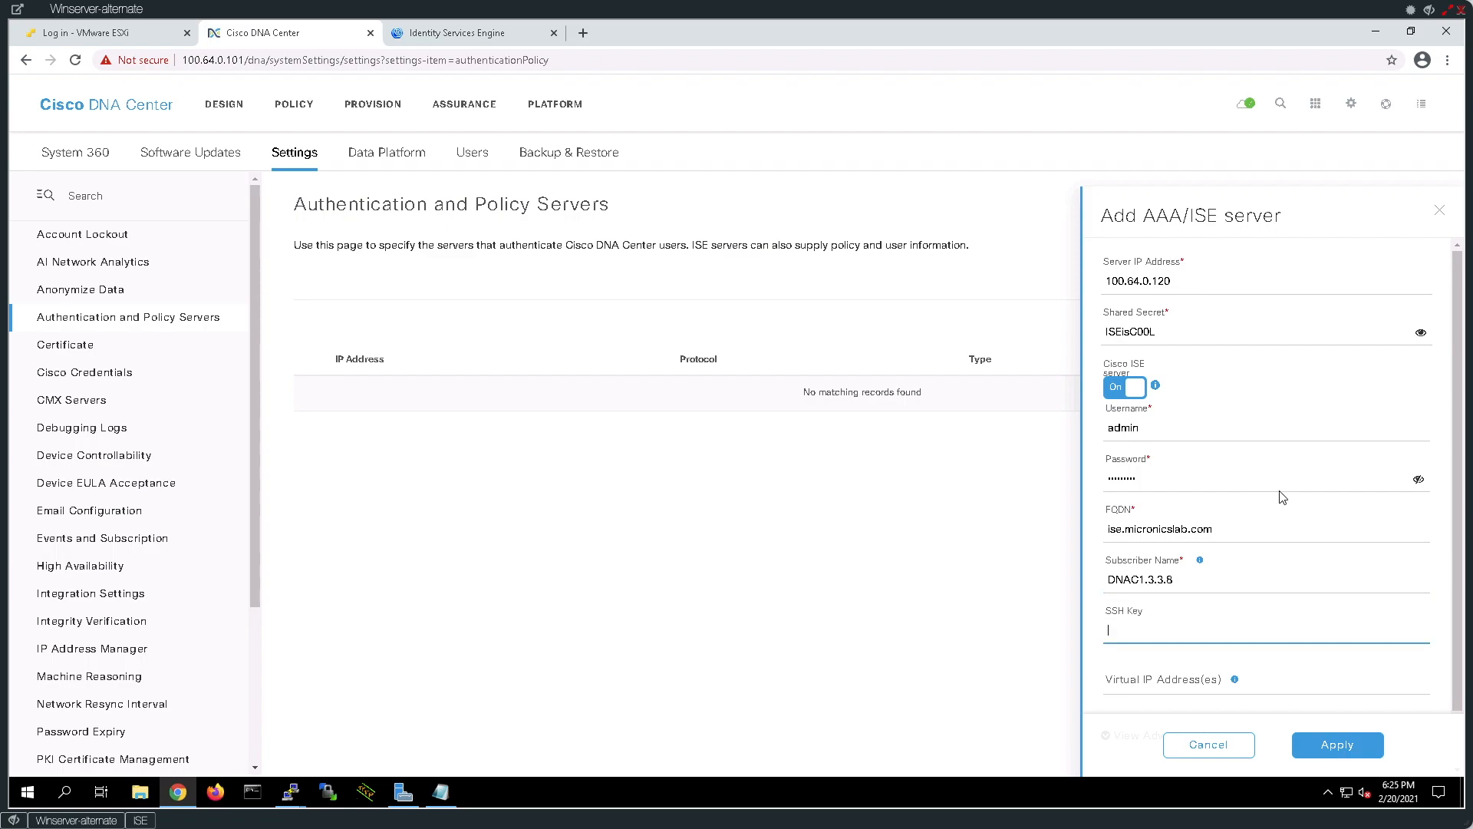
key(Tab)
Enable TACACS under Advanced Settings and apply to create the ISE server entry.
scroll(1297, 497, down, 1)
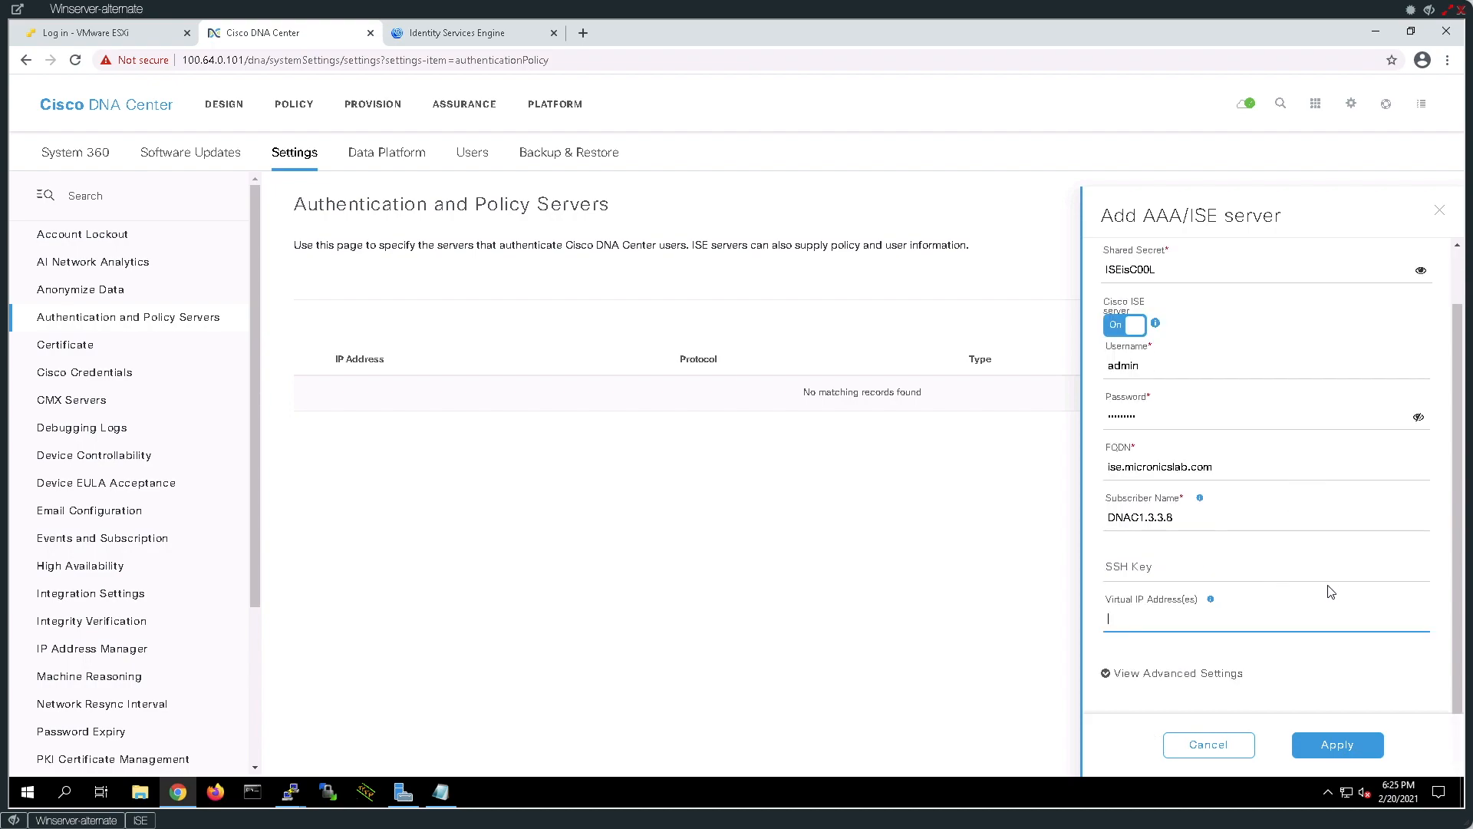
click(1135, 676)
scroll(1243, 652, down, 4)
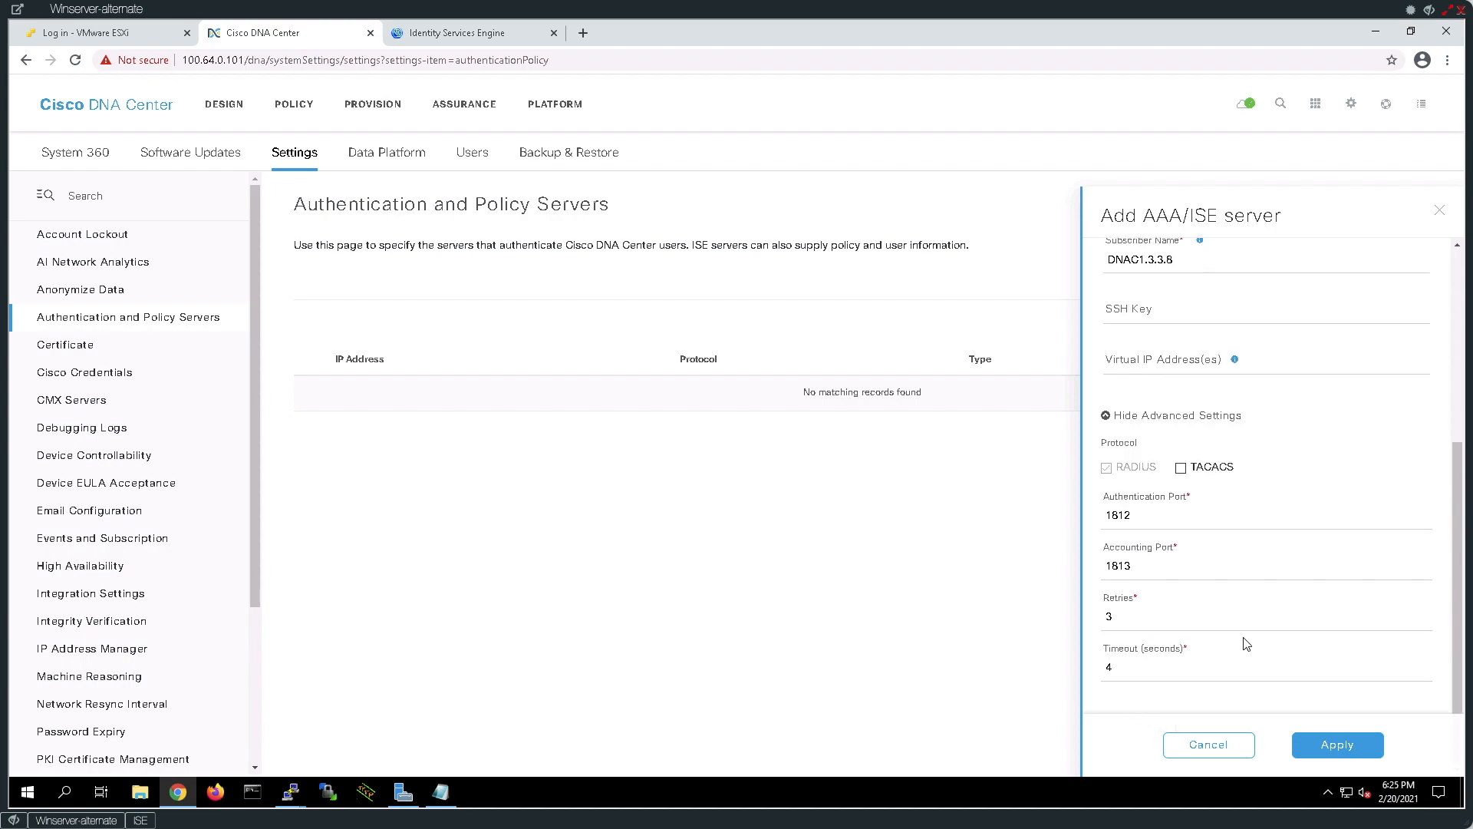
click(1178, 467)
scroll(1321, 556, down, 1)
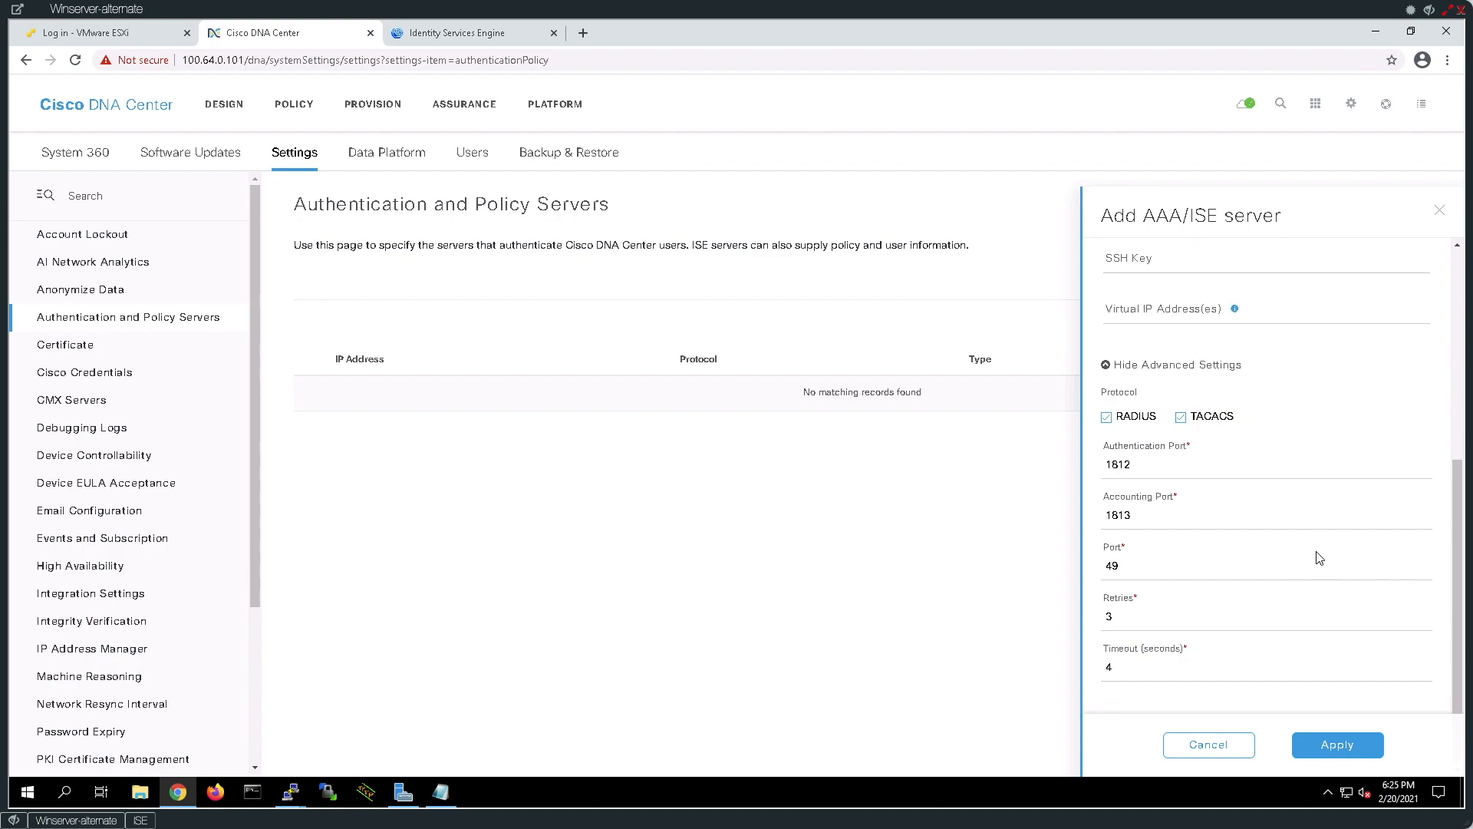
click(1335, 752)
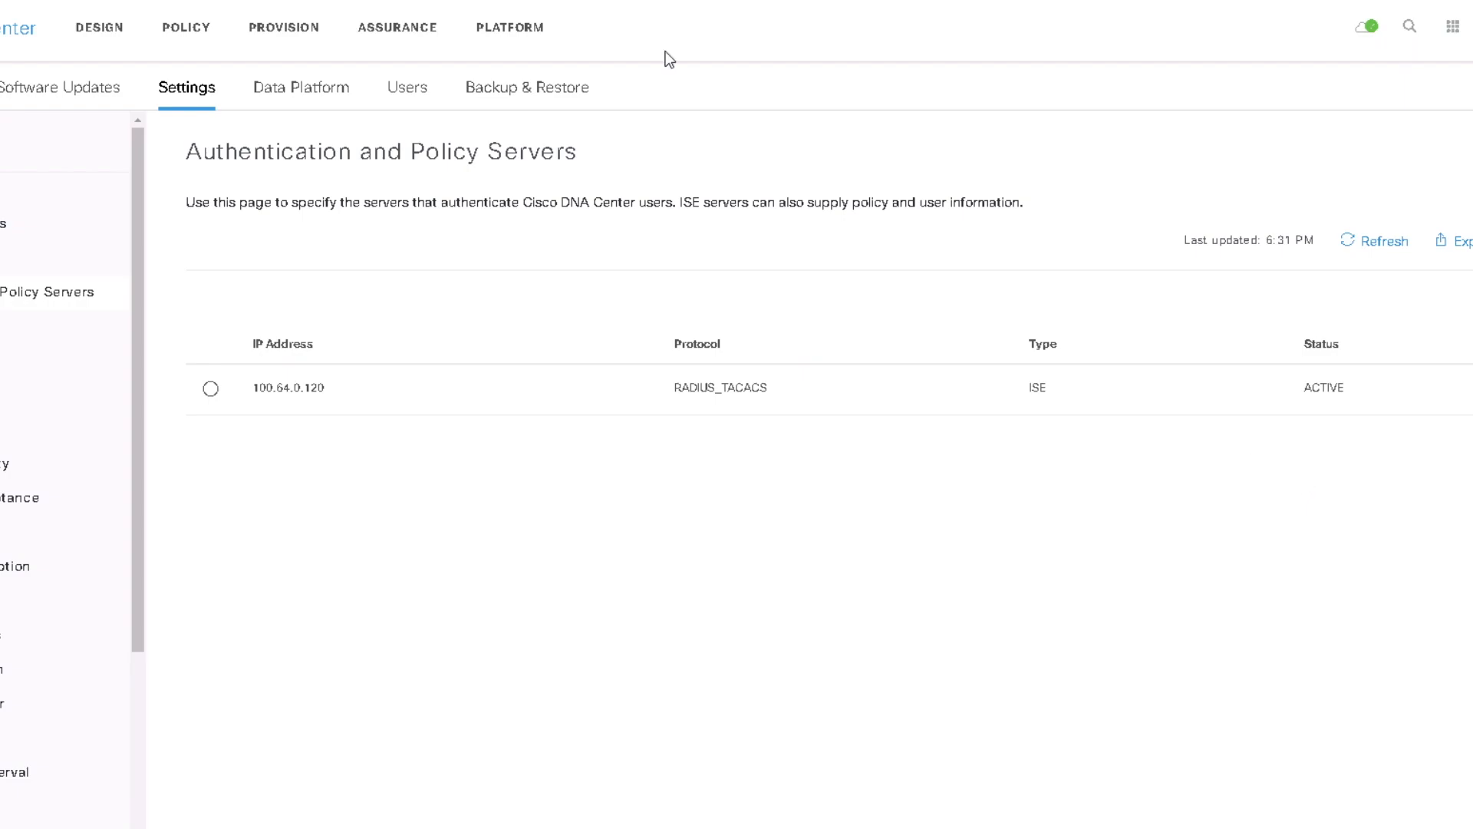
Confirm 100.64.0.120 is ACTIVE, then check ISE's pxGrid clients for the new dnac1.3.3.8 entries.
click(480, 39)
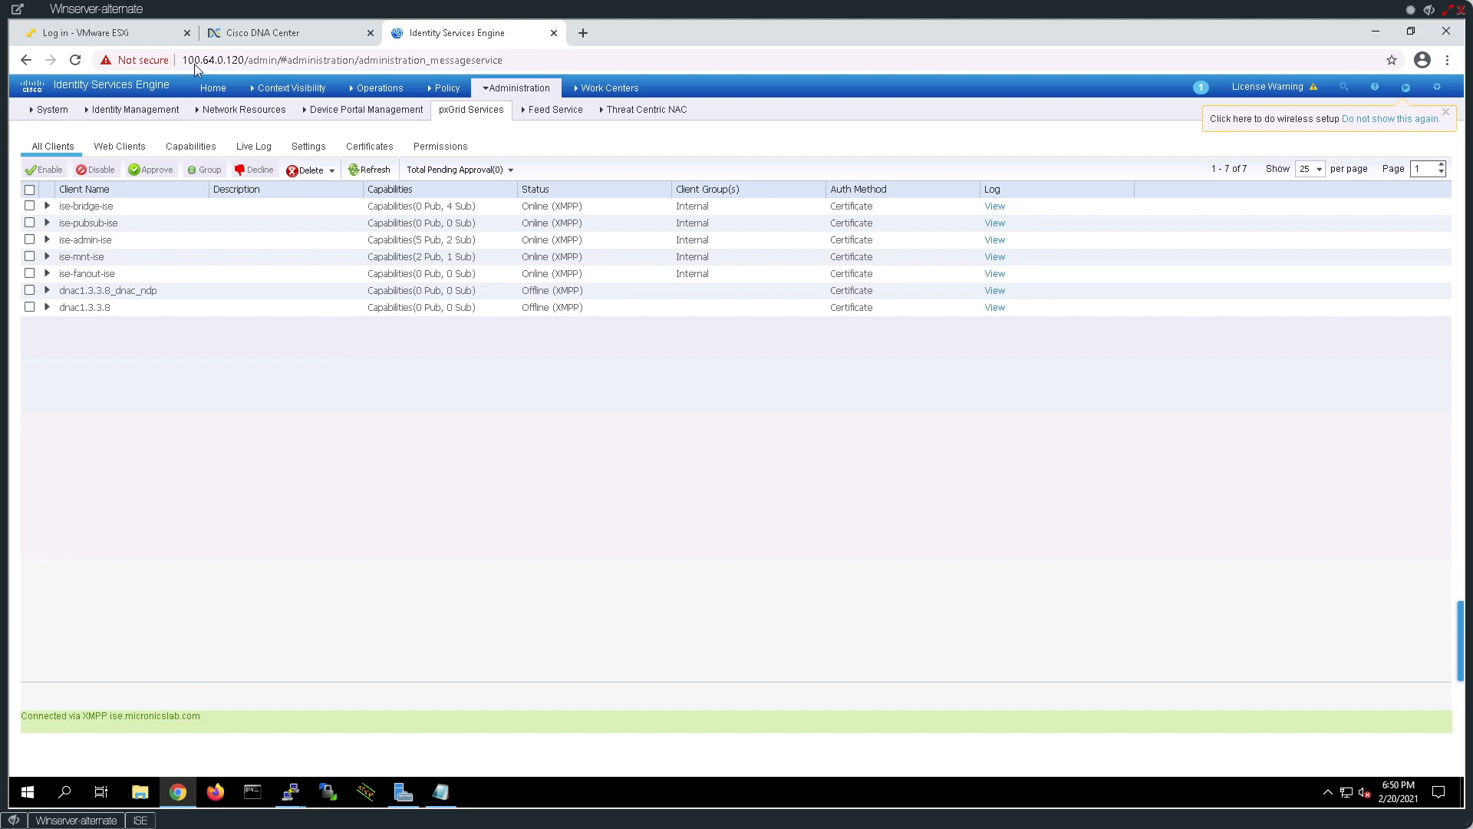
Return to DNA Center's System 360 to confirm ISE at 100.64.0.120 shows Primary and pxGrid Available.
click(263, 33)
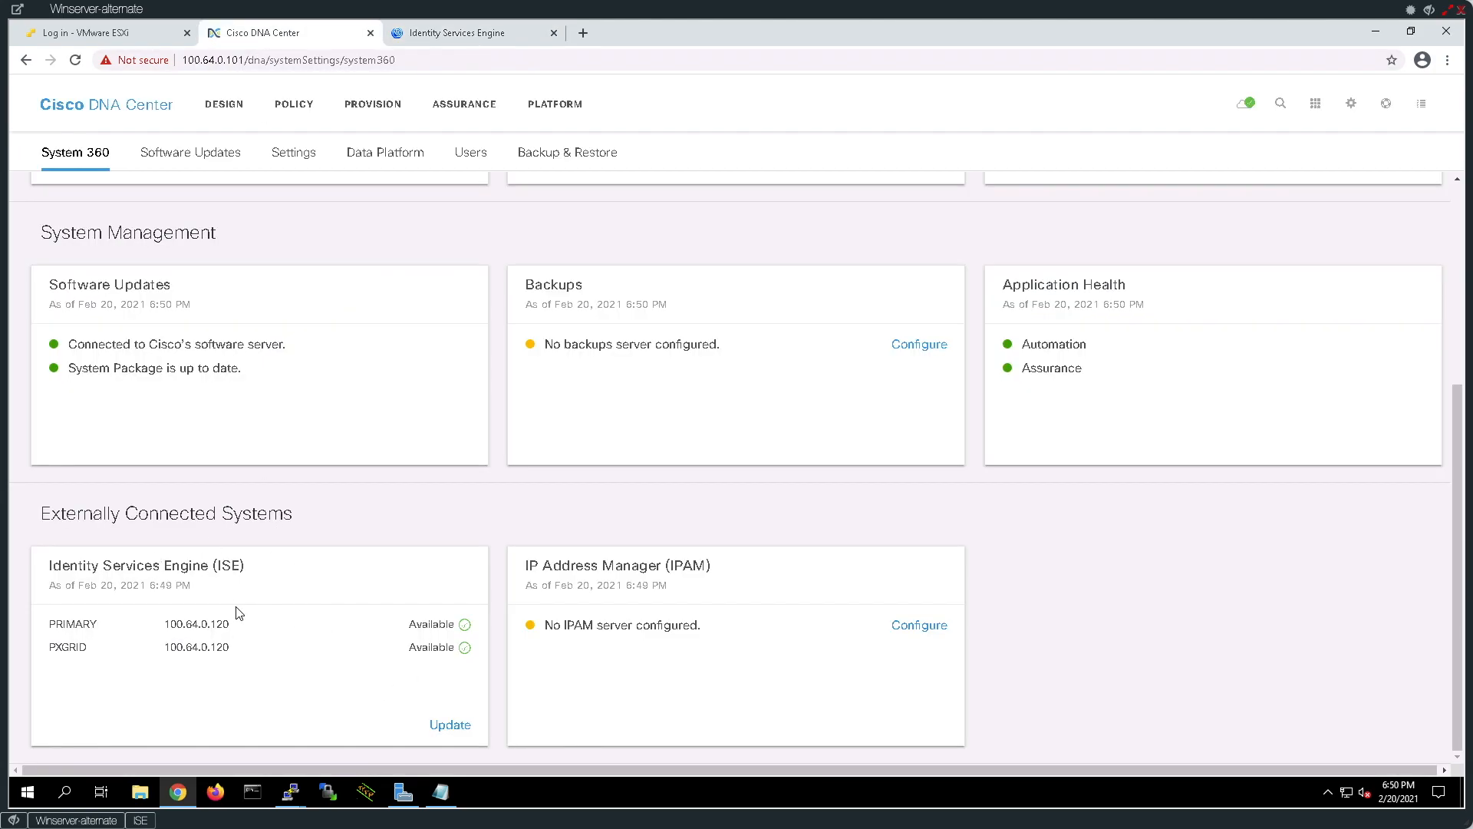
scroll(239, 612, up, 2)
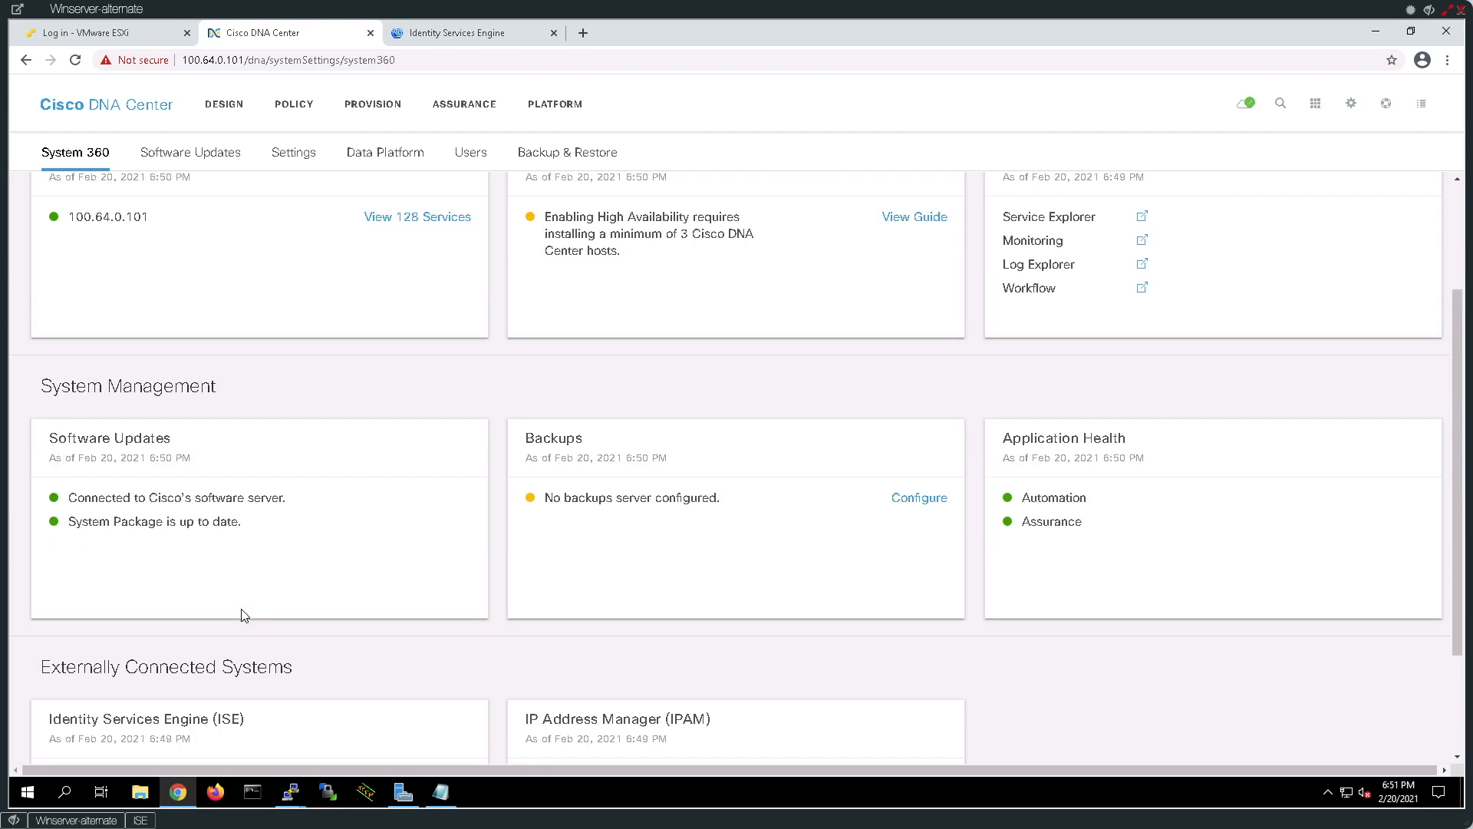